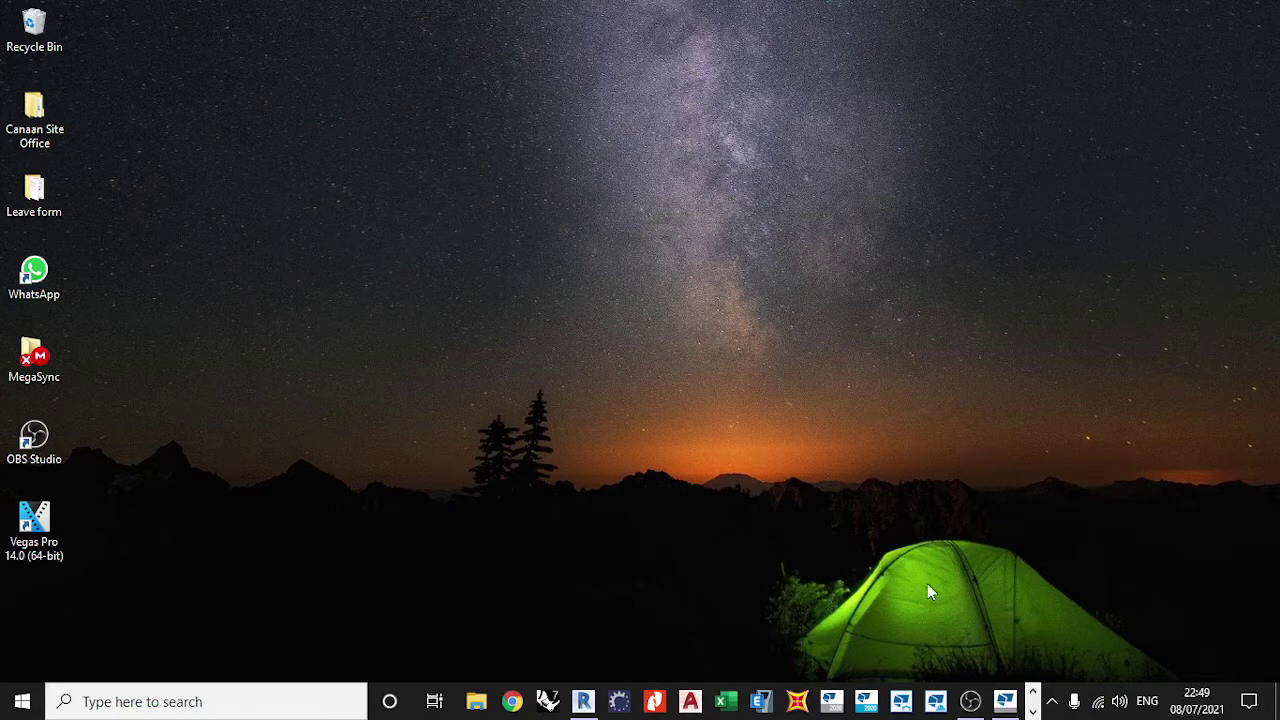
Activate the empty Tekla Tedds window from its taskbar preview
{"action": "mouse_move", "coordinate": [1005, 700]}
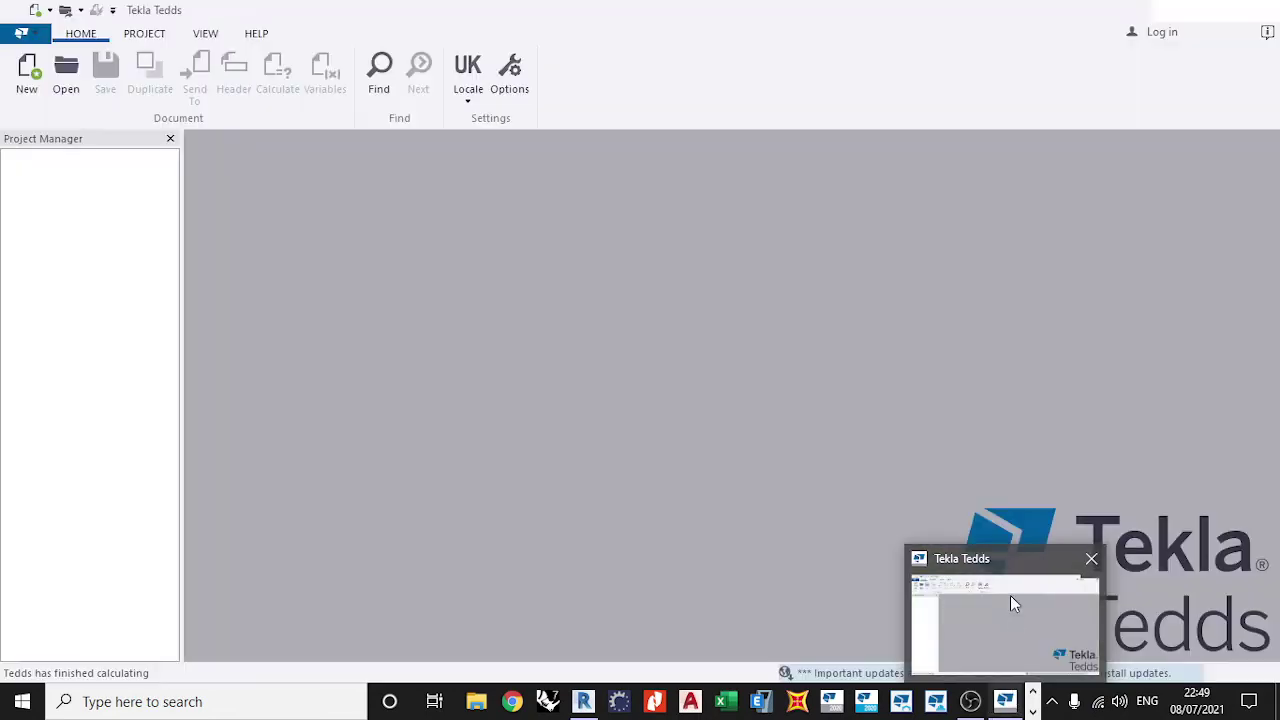
{"action": "left_click", "coordinate": [1010, 595]}
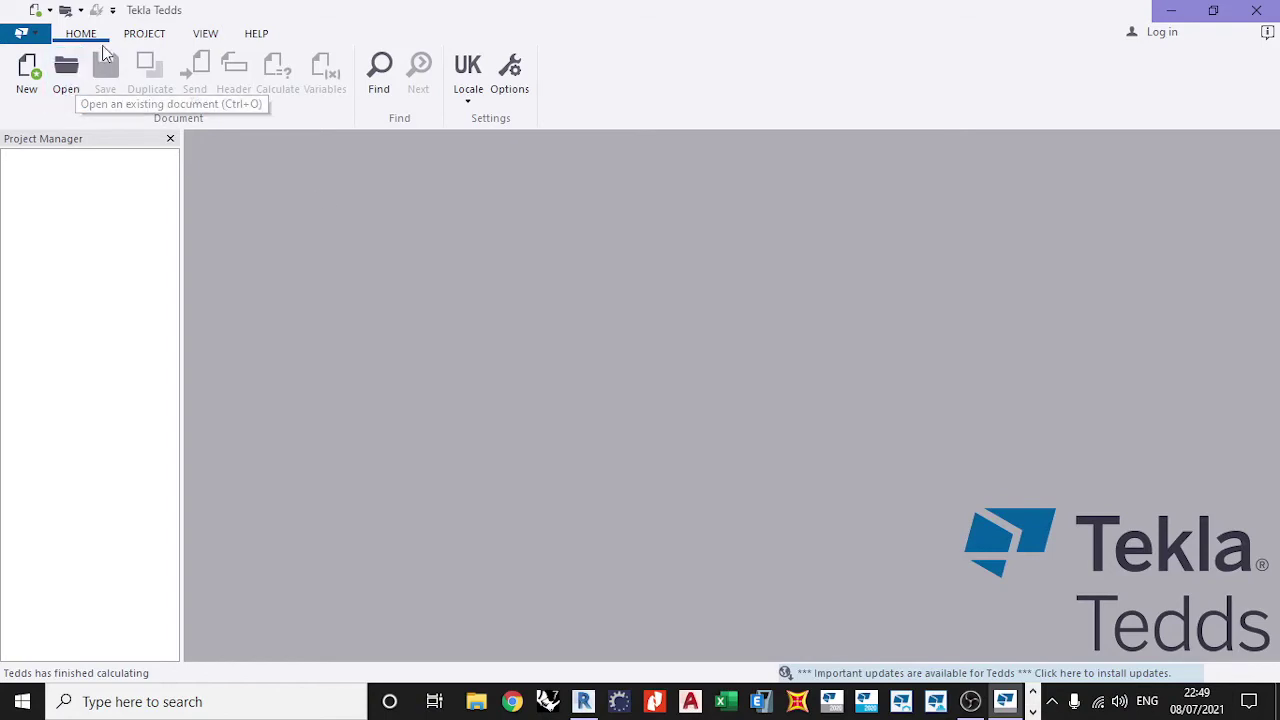
Open the R.C BEAM 600X200 BM26 calculation from Calcs > Beams > Roof Terrace
{"action": "left_click", "coordinate": [66, 75]}
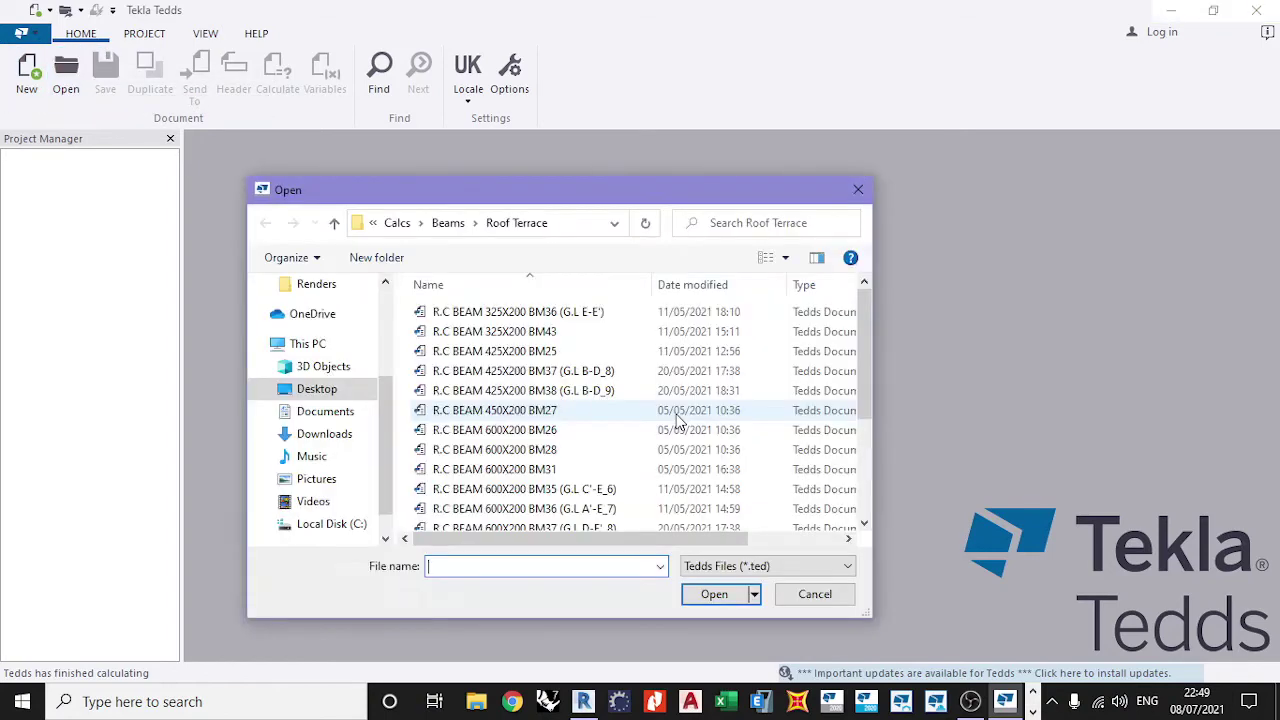
{"action": "left_click_drag", "start_coordinate": [649, 185], "coordinate": [668, 136]}
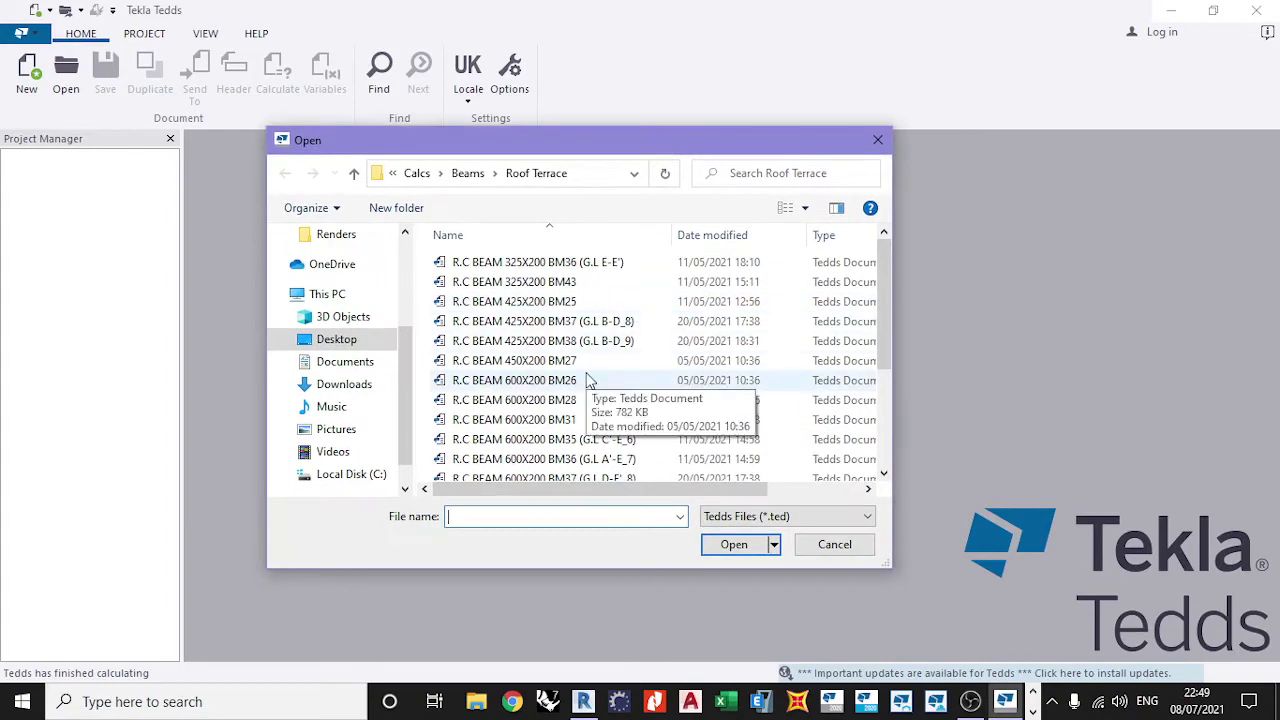
{"action": "scroll", "coordinate": [588, 380], "scroll_direction": "down", "scroll_amount": 3}
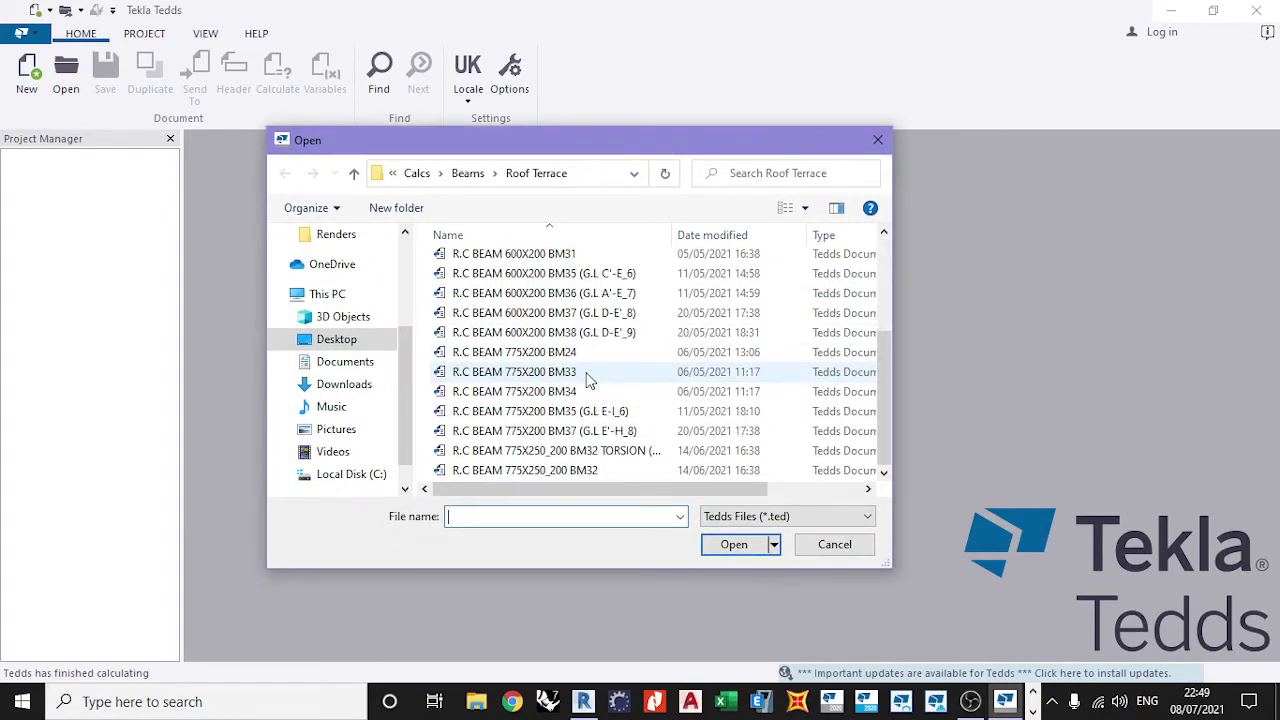
{"action": "scroll", "coordinate": [588, 380], "scroll_direction": "up", "scroll_amount": 3}
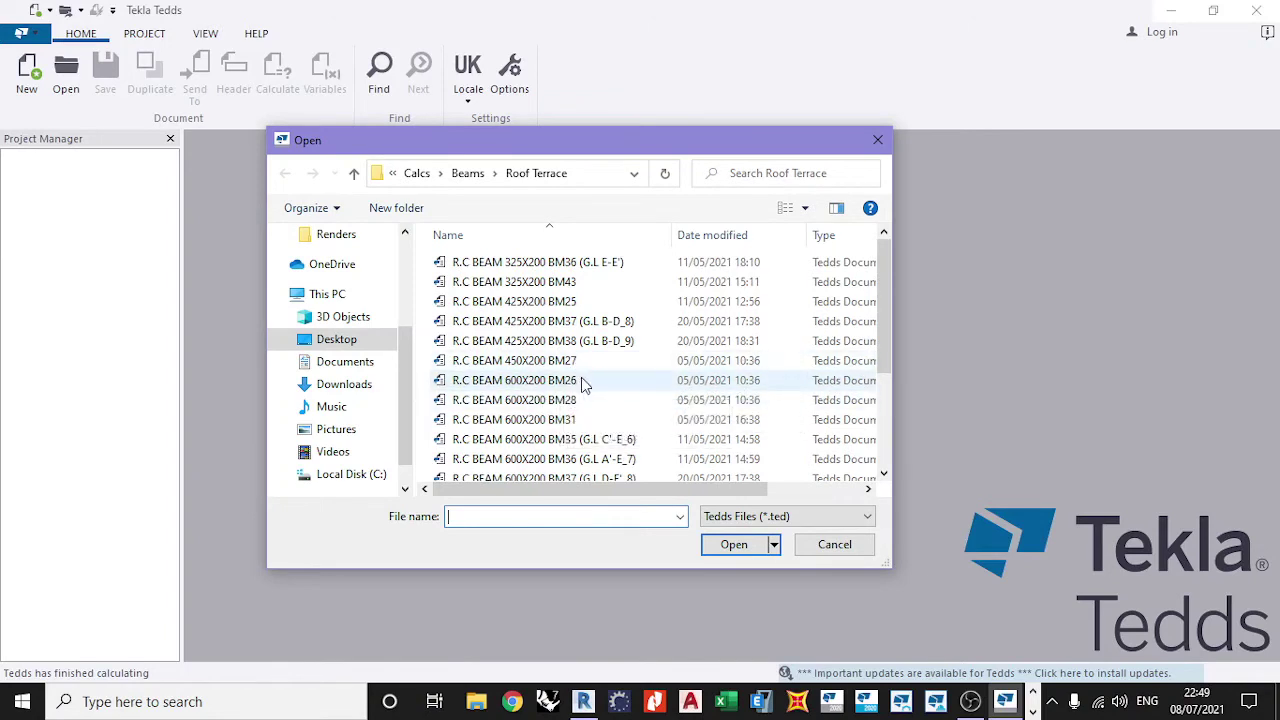
{"action": "left_click", "coordinate": [585, 386]}
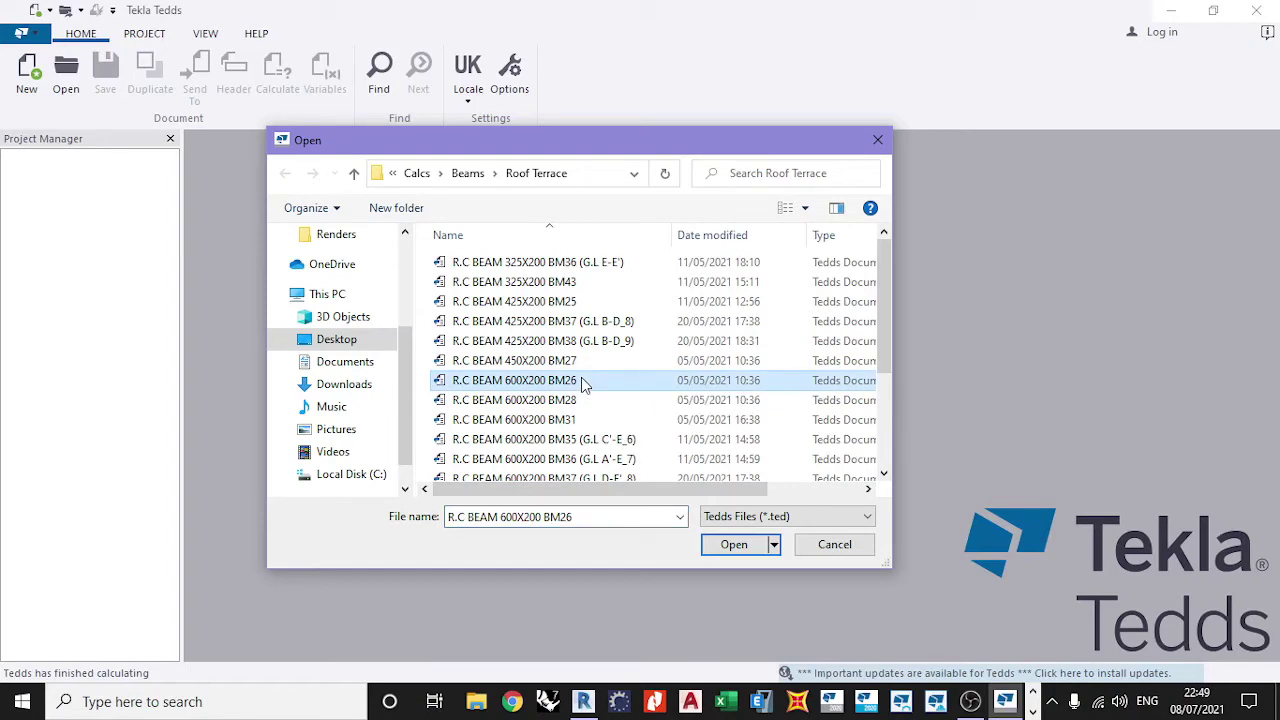
{"action": "left_click", "coordinate": [734, 546]}
{"action": "scroll", "coordinate": [704, 307], "scroll_direction": "up", "scroll_amount": 1}
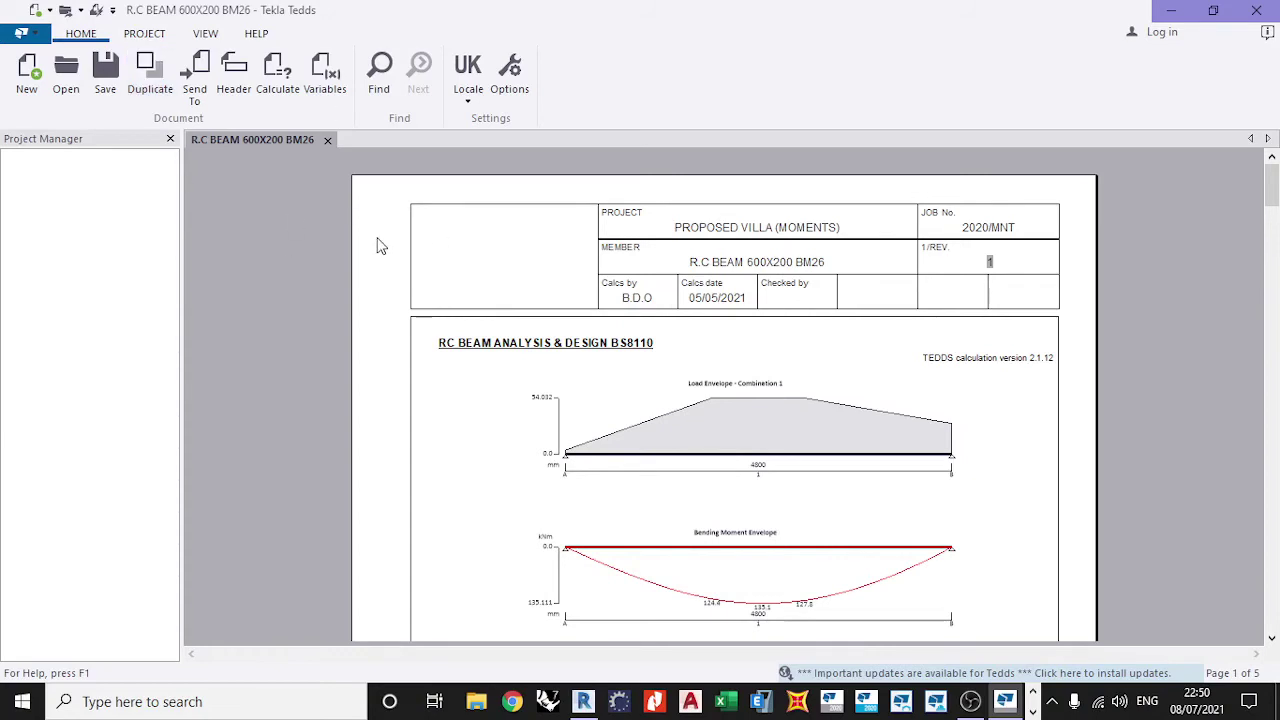
Duplicate BM26 as BM27, close the original BM26, and bring up BM27's document actions
{"action": "left_click", "coordinate": [146, 68]}
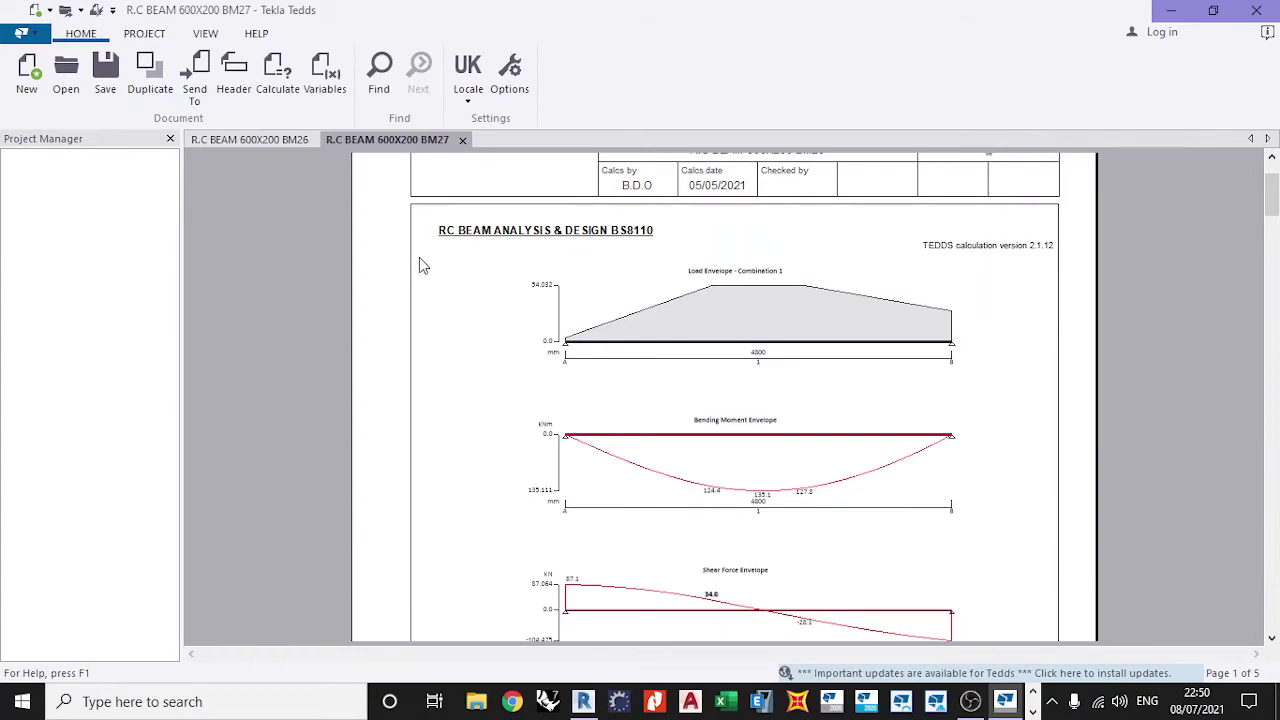
{"action": "scroll", "coordinate": [621, 287], "scroll_direction": "up", "scroll_amount": 3}
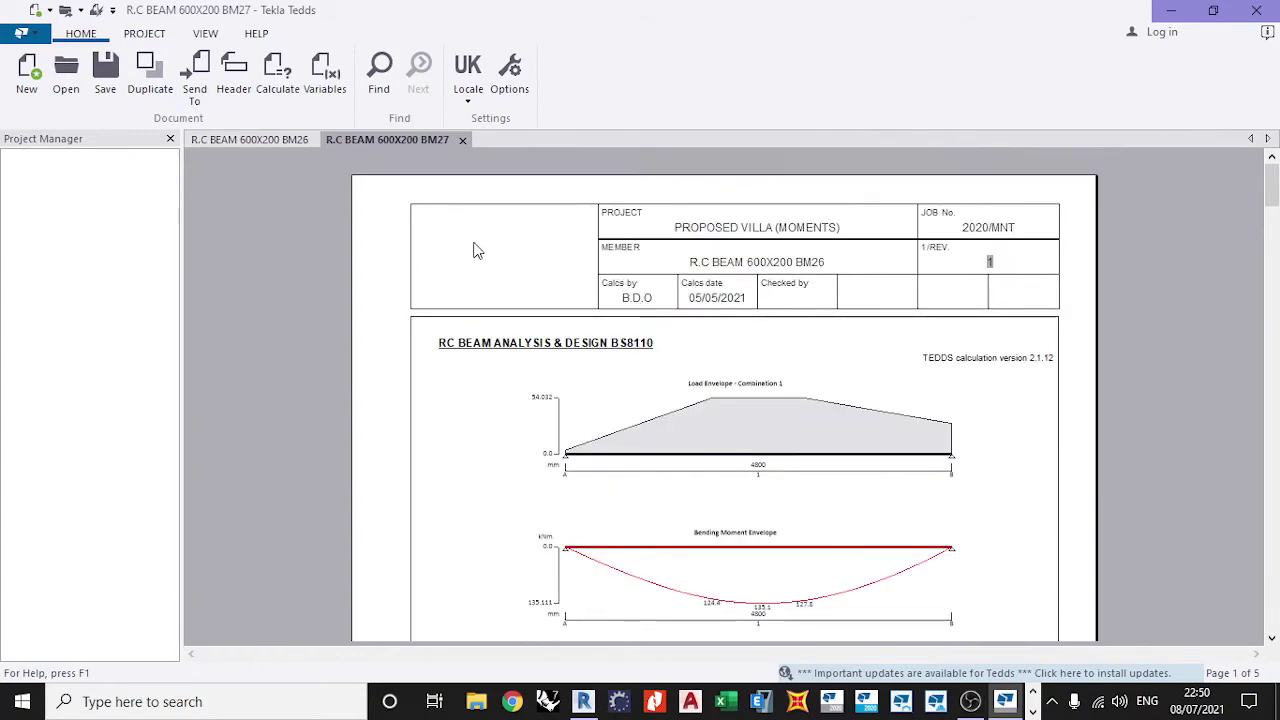
{"action": "left_click", "coordinate": [288, 141]}
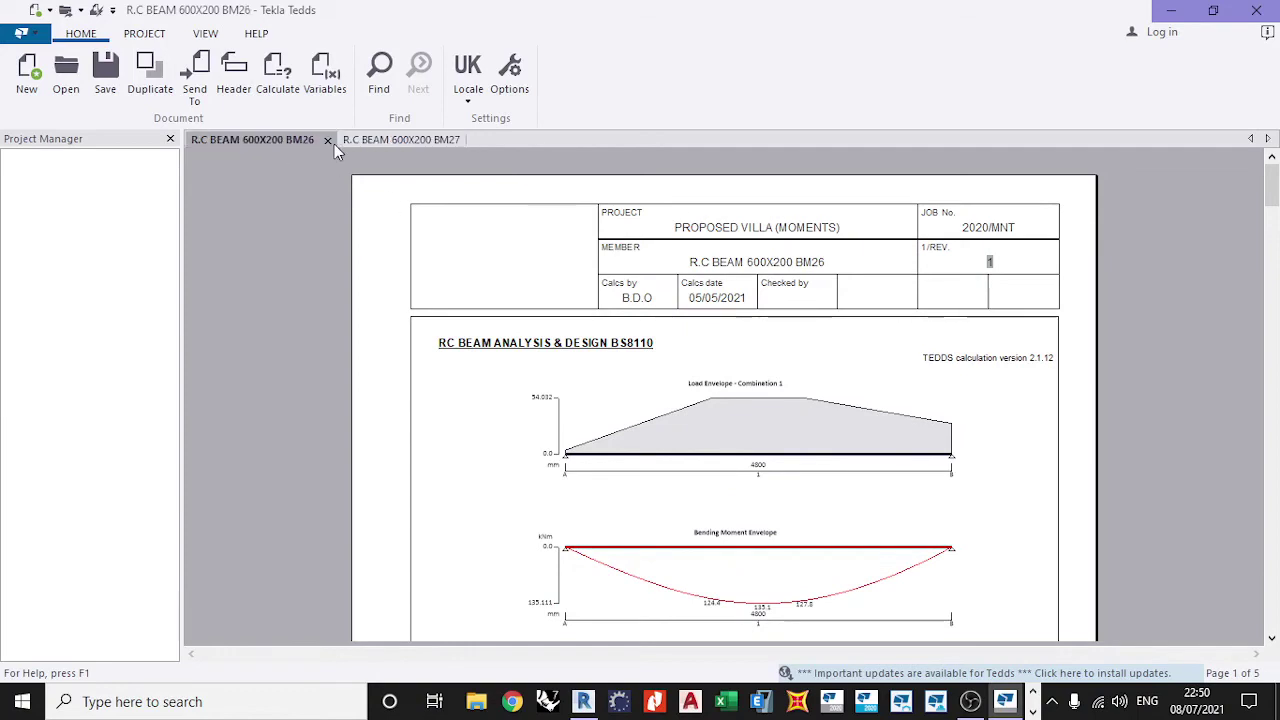
{"action": "left_click", "coordinate": [329, 141]}
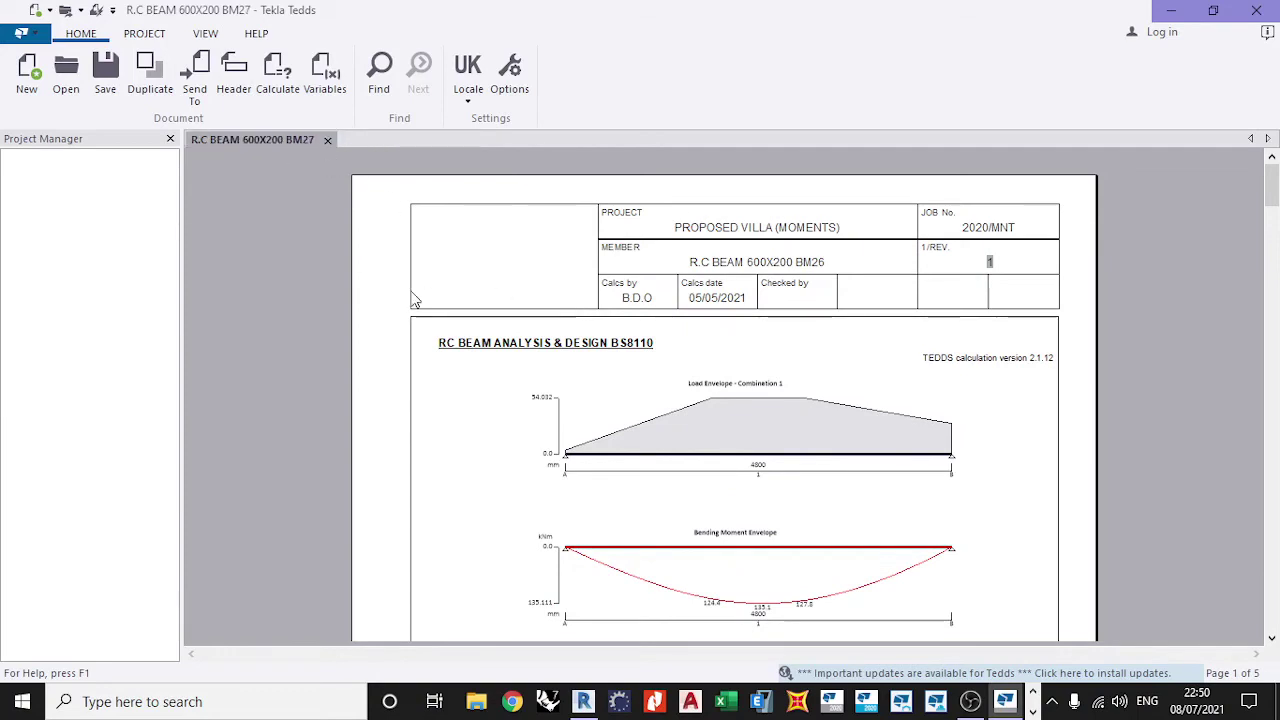
{"action": "right_click", "coordinate": [670, 370]}
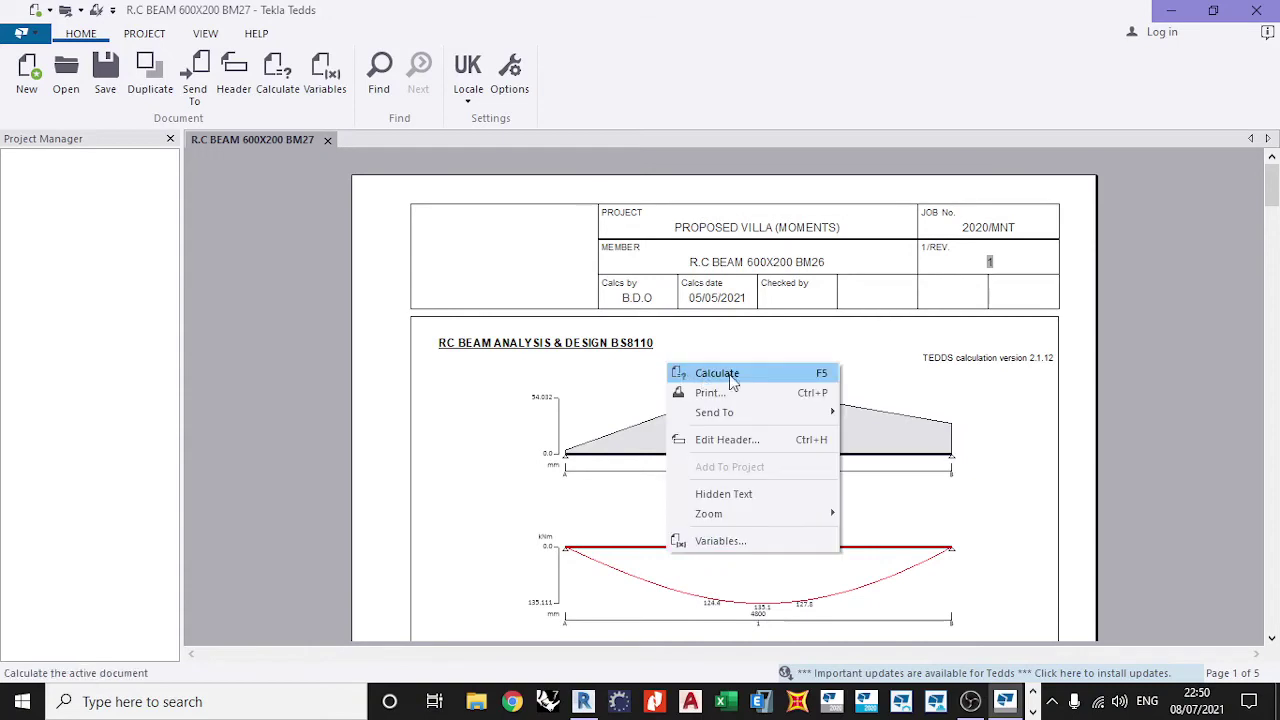
Recalculate BM27 to open the RC beam analysis & design dialog, shifted slightly left
{"action": "left_click", "coordinate": [735, 377]}
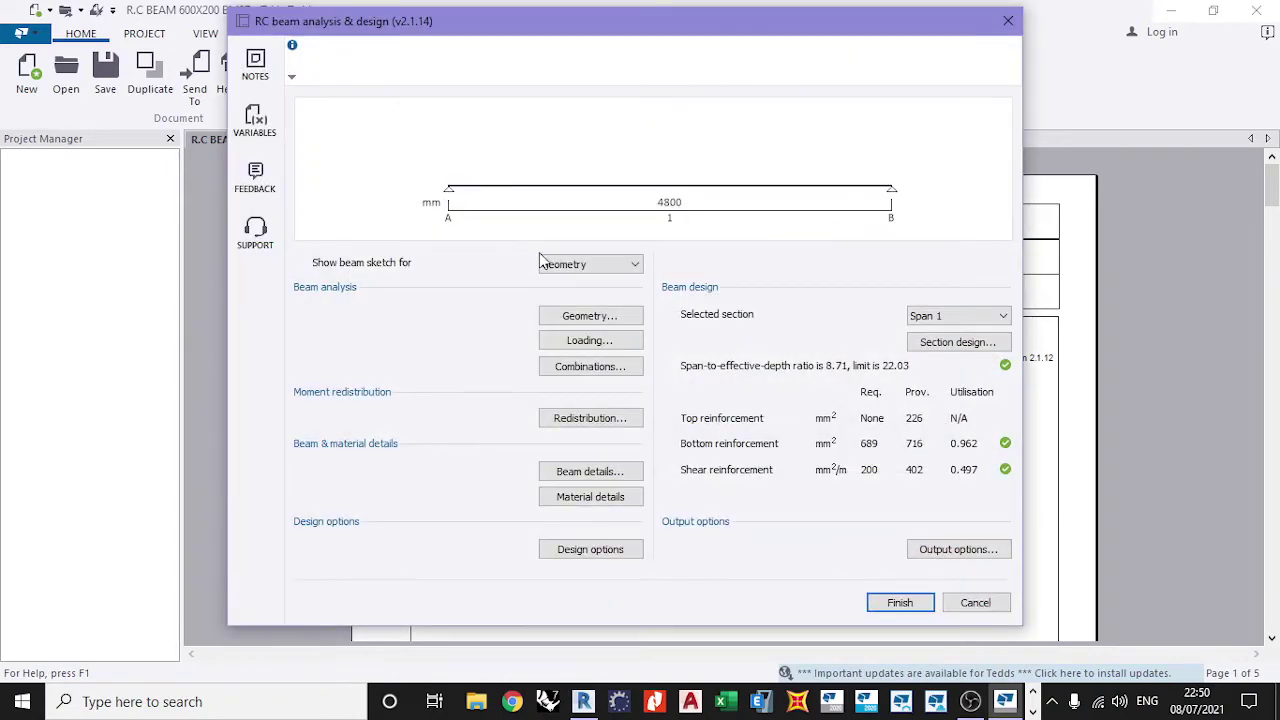
{"action": "left_click_drag", "start_coordinate": [674, 24], "coordinate": [650, 23]}
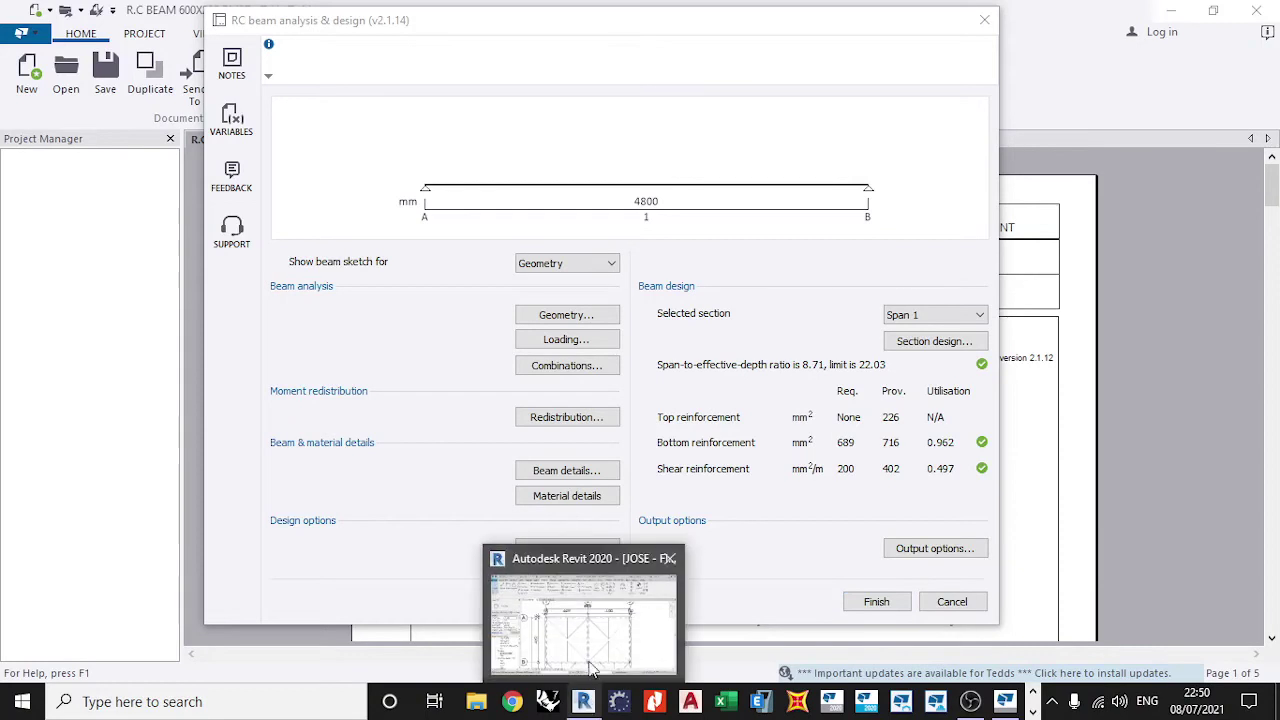
Zoom into Revit's 1ST FLOOR plan and select a detail line to read its 2200 length
{"action": "left_click", "coordinate": [600, 614]}
{"action": "scroll", "coordinate": [614, 343], "scroll_direction": "down", "scroll_amount": 4}
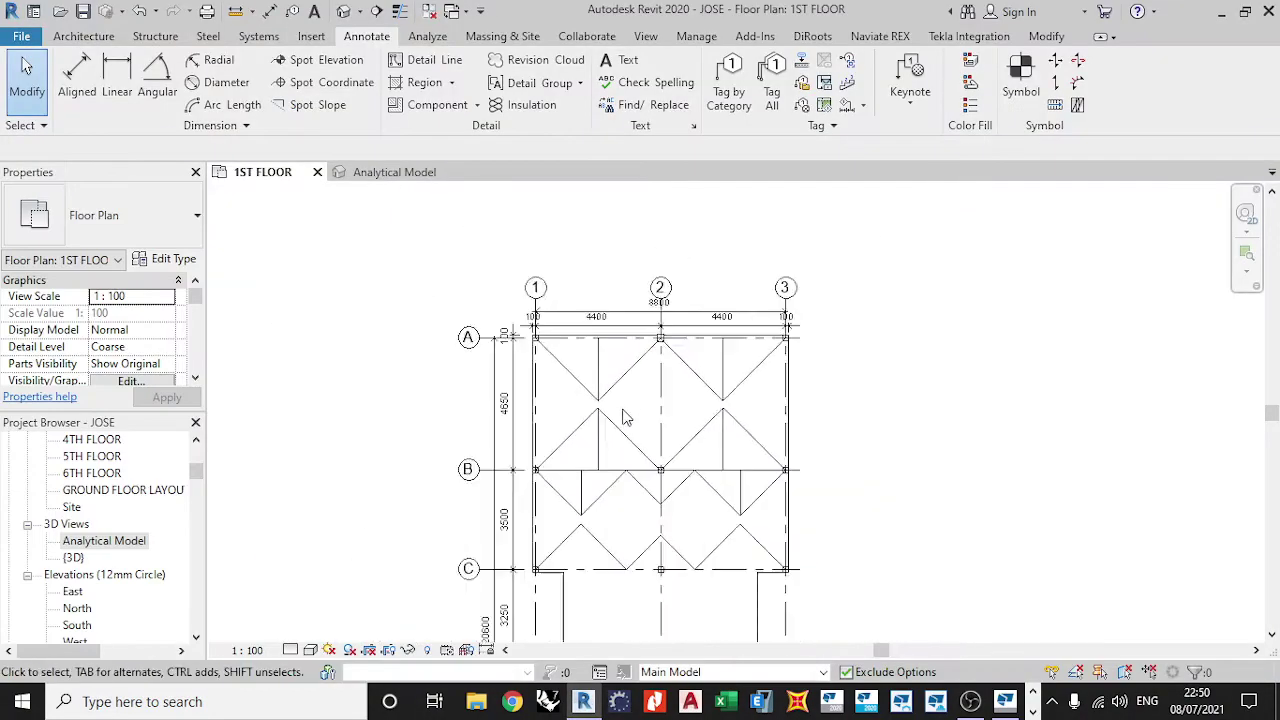
{"action": "scroll", "coordinate": [623, 414], "scroll_direction": "up", "scroll_amount": 3}
{"action": "scroll", "coordinate": [635, 420], "scroll_direction": "up", "scroll_amount": 1}
{"action": "scroll", "coordinate": [610, 340], "scroll_direction": "down", "scroll_amount": 3}
{"action": "scroll", "coordinate": [592, 288], "scroll_direction": "up", "scroll_amount": 2}
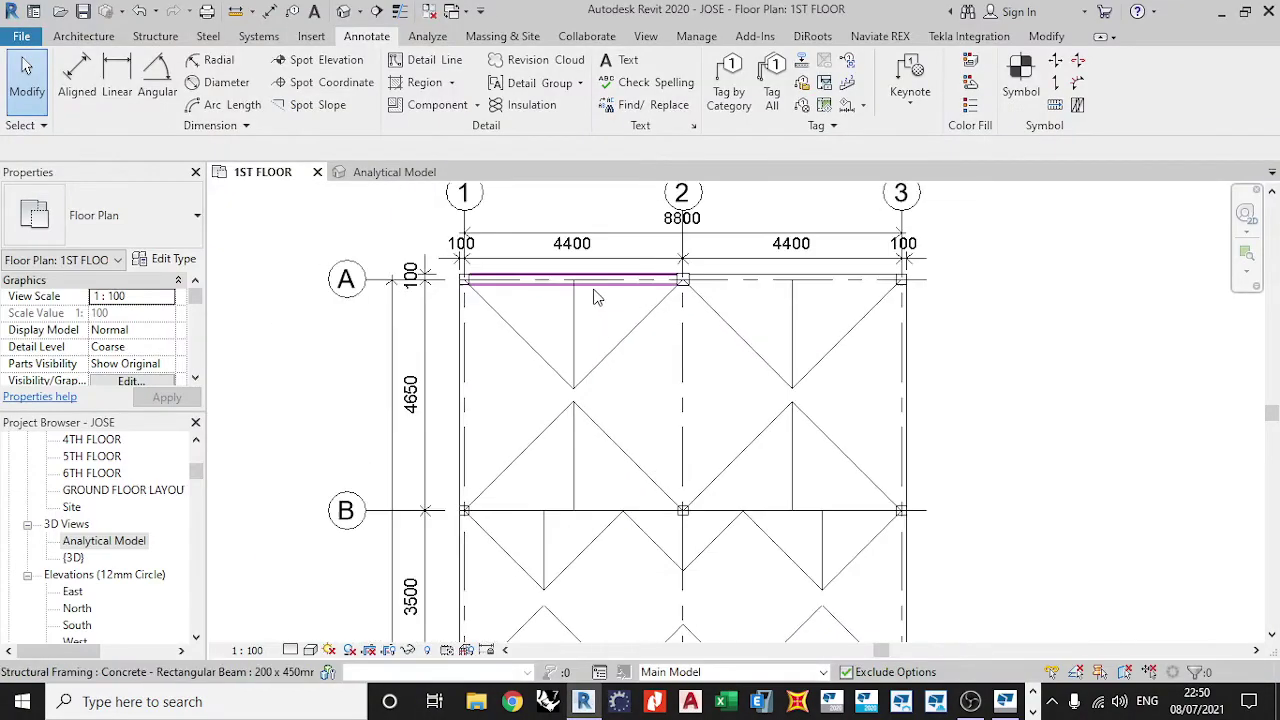
{"action": "scroll", "coordinate": [605, 248], "scroll_direction": "up", "scroll_amount": 3}
{"action": "scroll", "coordinate": [591, 323], "scroll_direction": "down", "scroll_amount": 1}
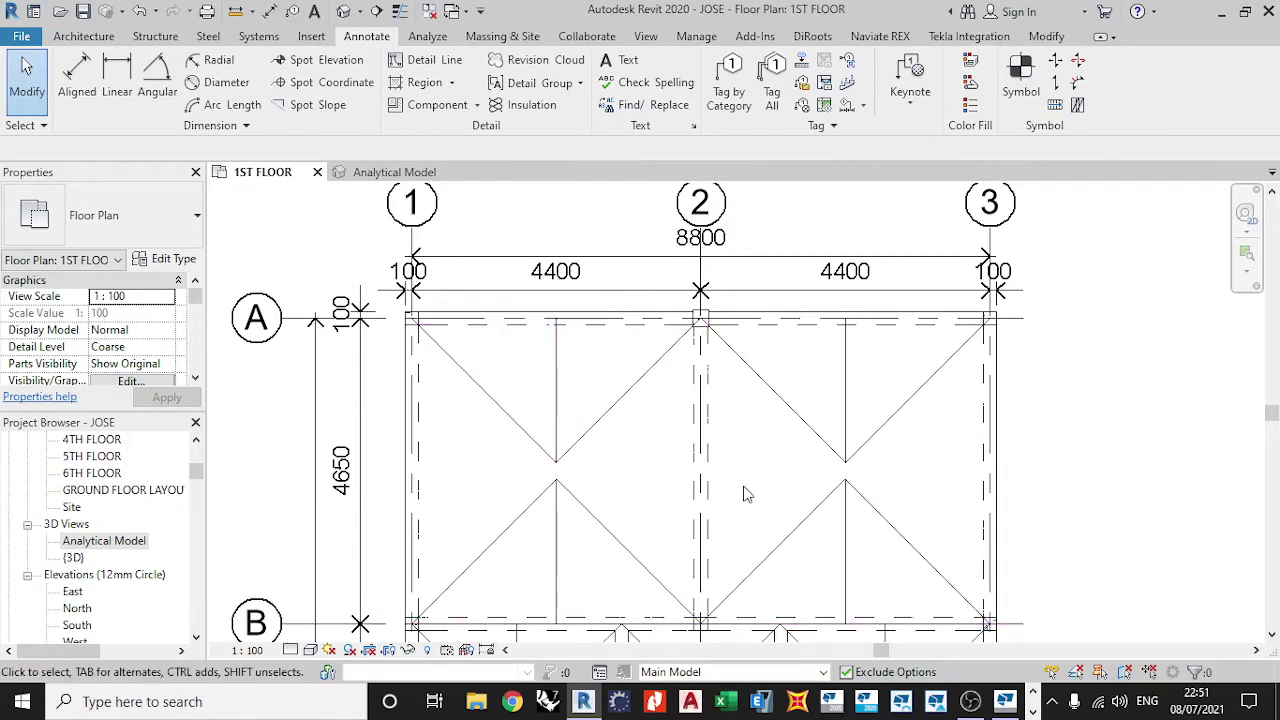
{"action": "left_click", "coordinate": [557, 392]}
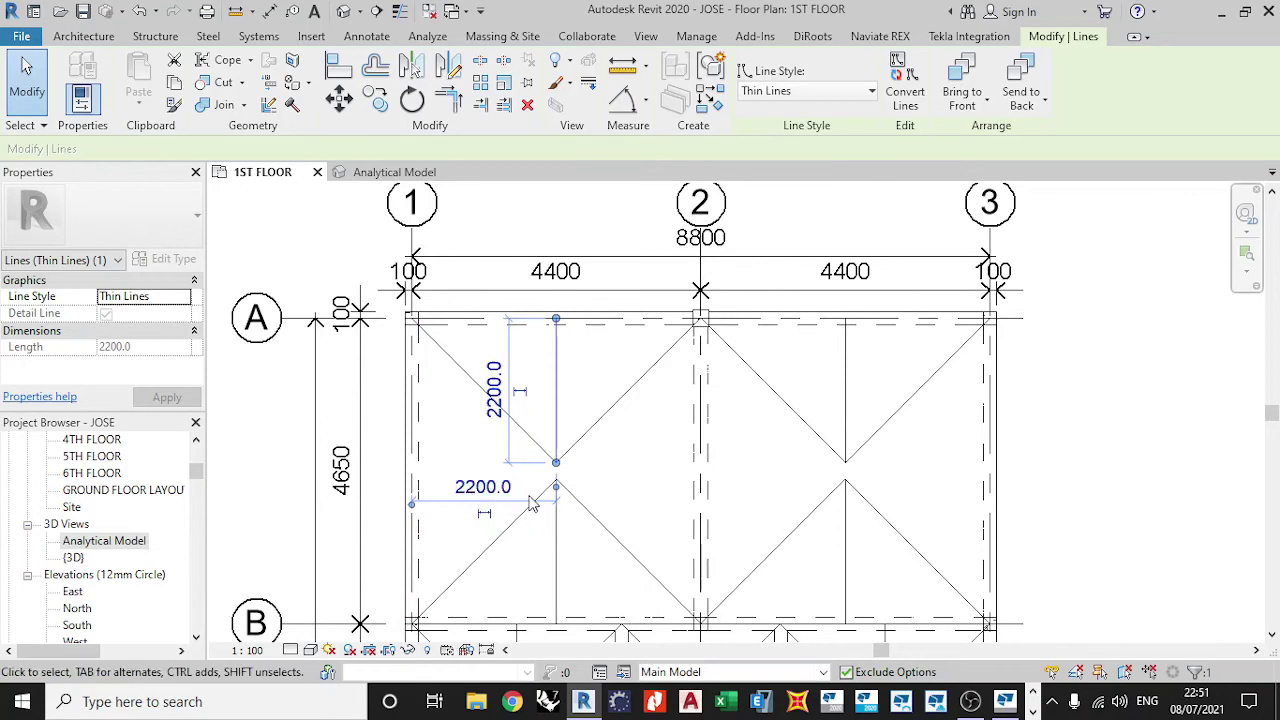
Open the BM27 span geometry and select span 1's length, checking the Revit plan
{"action": "mouse_move", "coordinate": [1005, 701]}
{"action": "left_click", "coordinate": [1030, 605]}
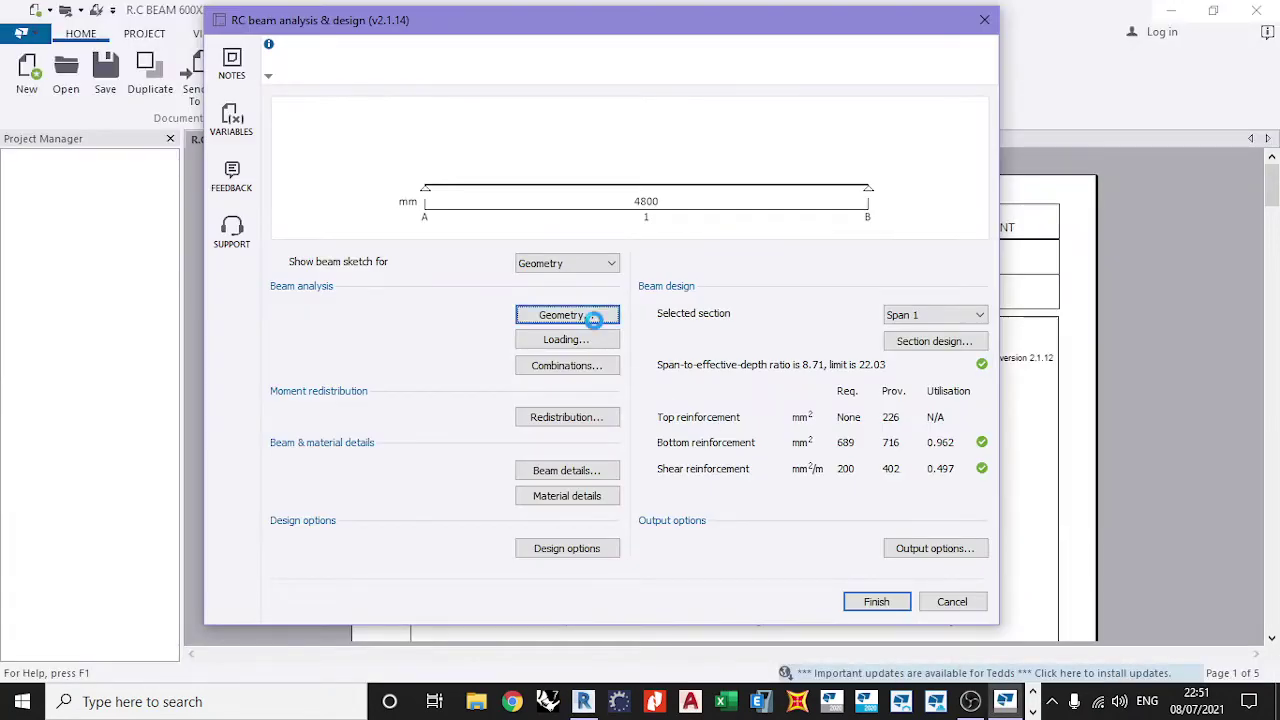
{"action": "left_click", "coordinate": [593, 323]}
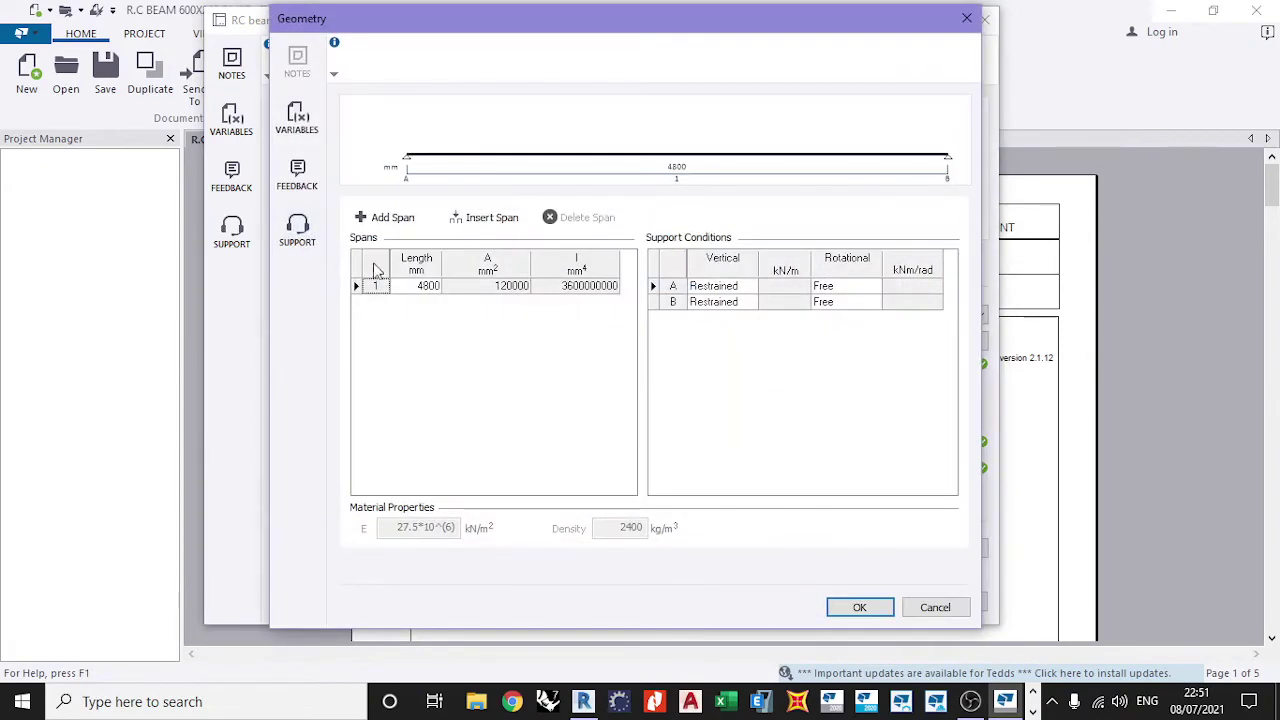
{"action": "left_click", "coordinate": [428, 286]}
{"action": "left_click", "coordinate": [428, 286]}
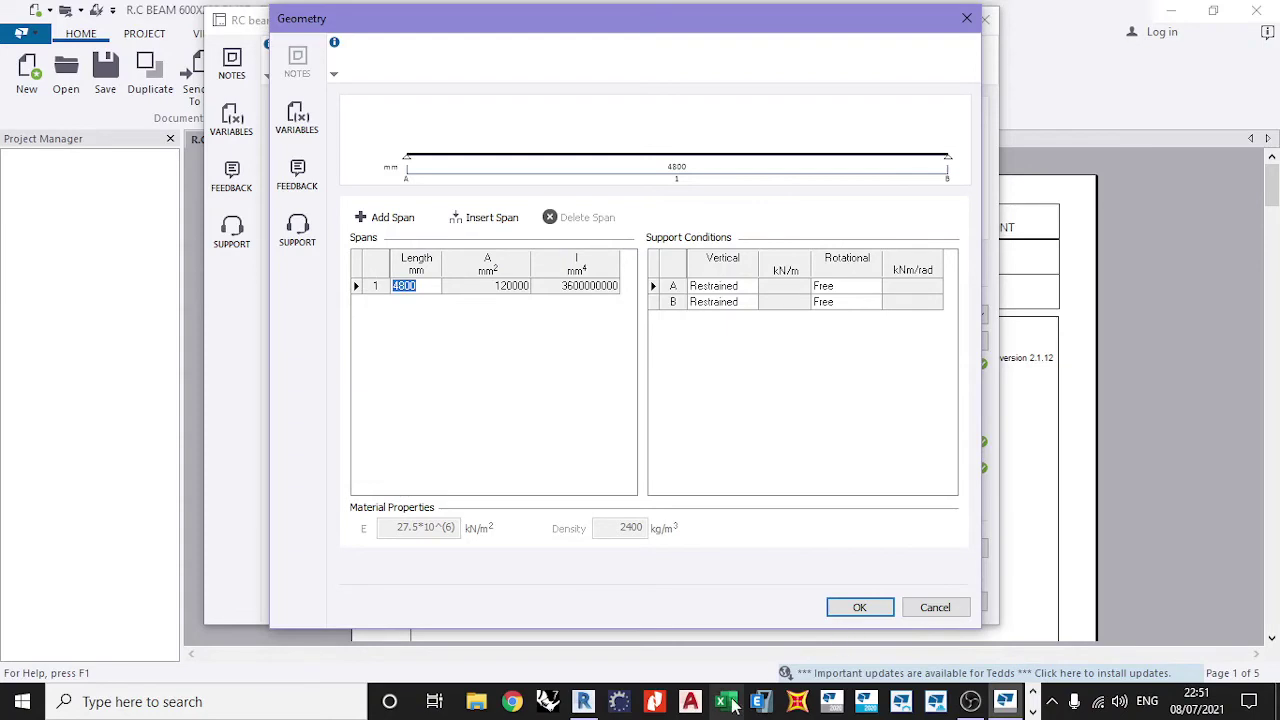
{"action": "left_click", "coordinate": [1034, 700]}
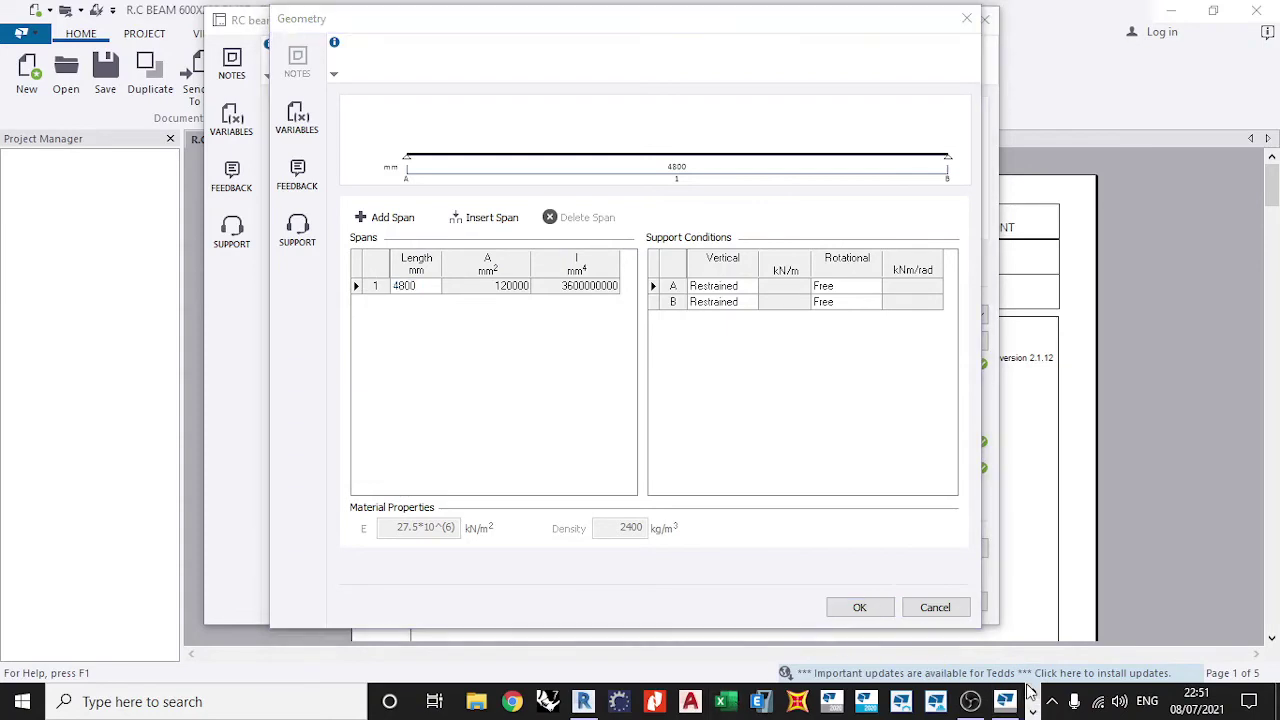
{"action": "mouse_move", "coordinate": [583, 701]}
{"action": "left_click", "coordinate": [592, 648]}
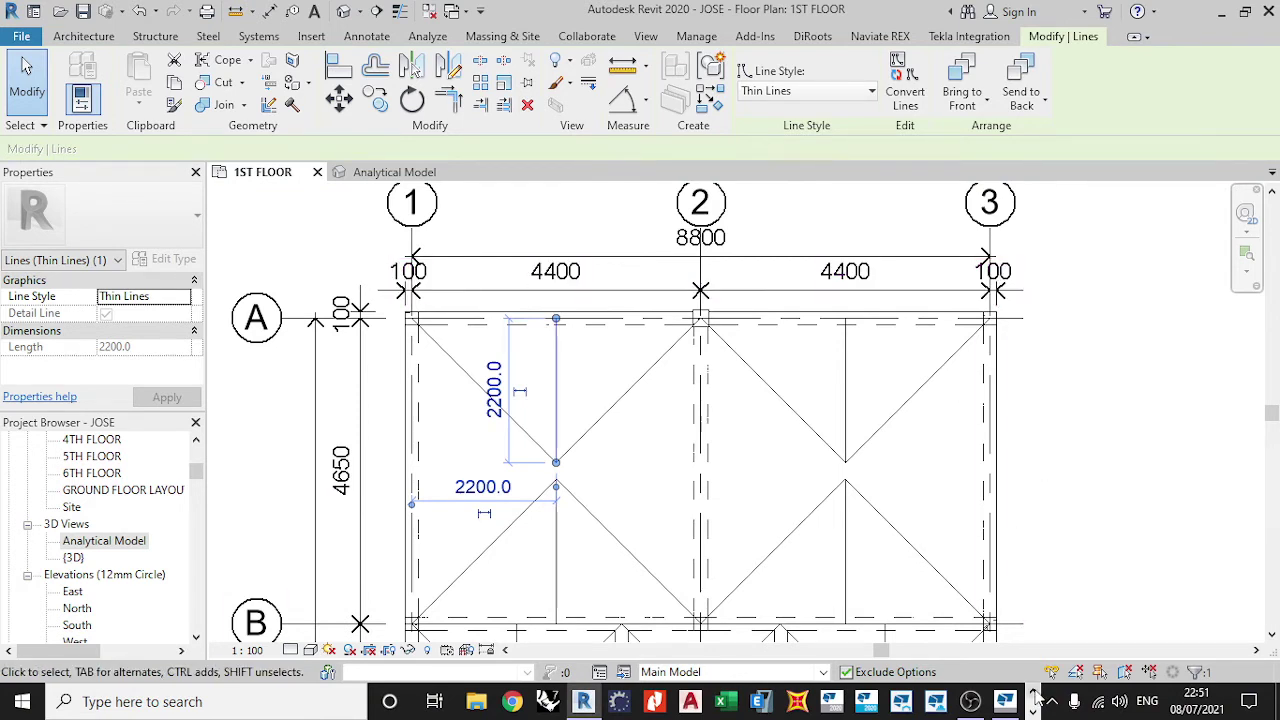
Set span 1 to 4400 mm, add a second 4400 mm span, and accept the geometry
{"action": "mouse_move", "coordinate": [1005, 700]}
{"action": "left_click", "coordinate": [1005, 590]}
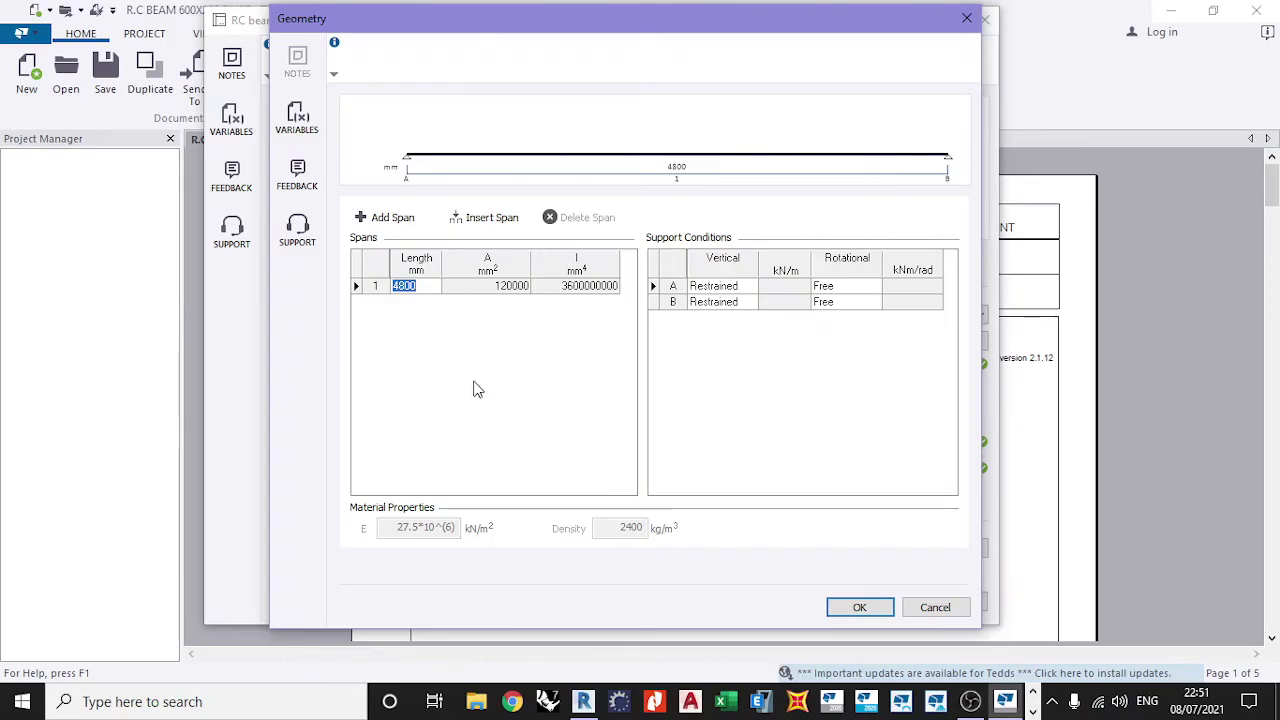
{"action": "type", "text": "44"}
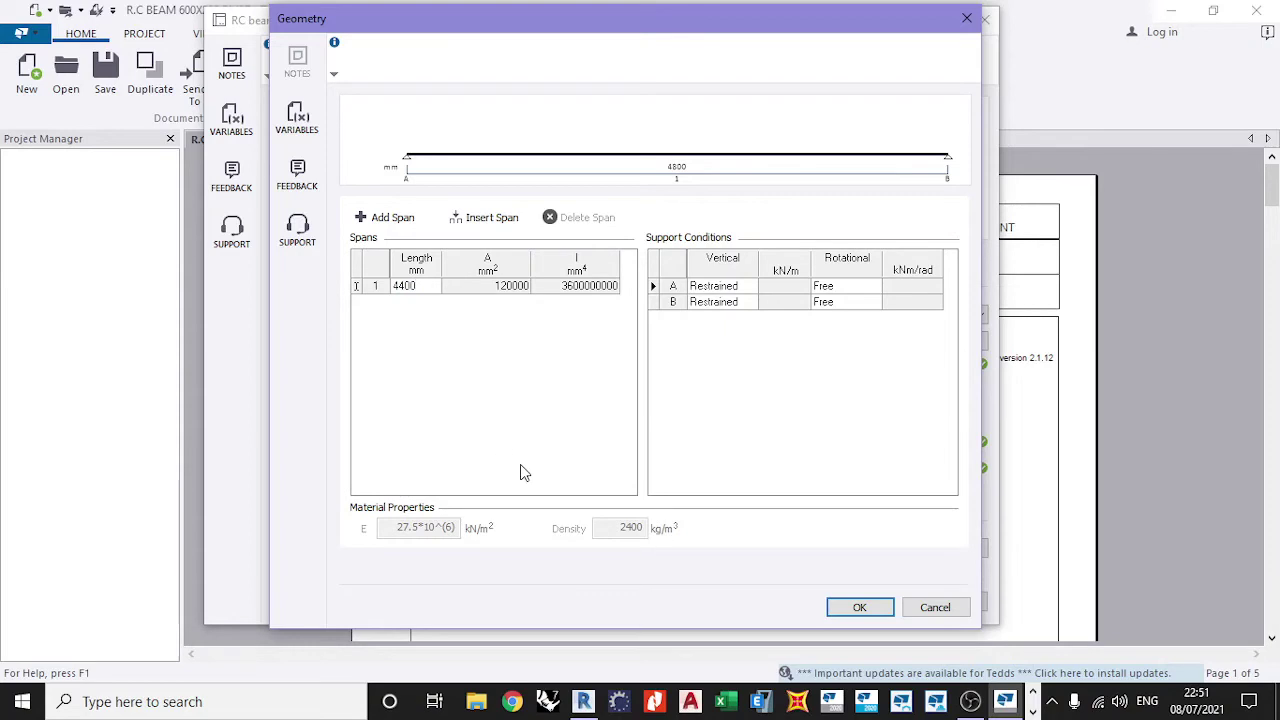
{"action": "key", "text": "Return"}
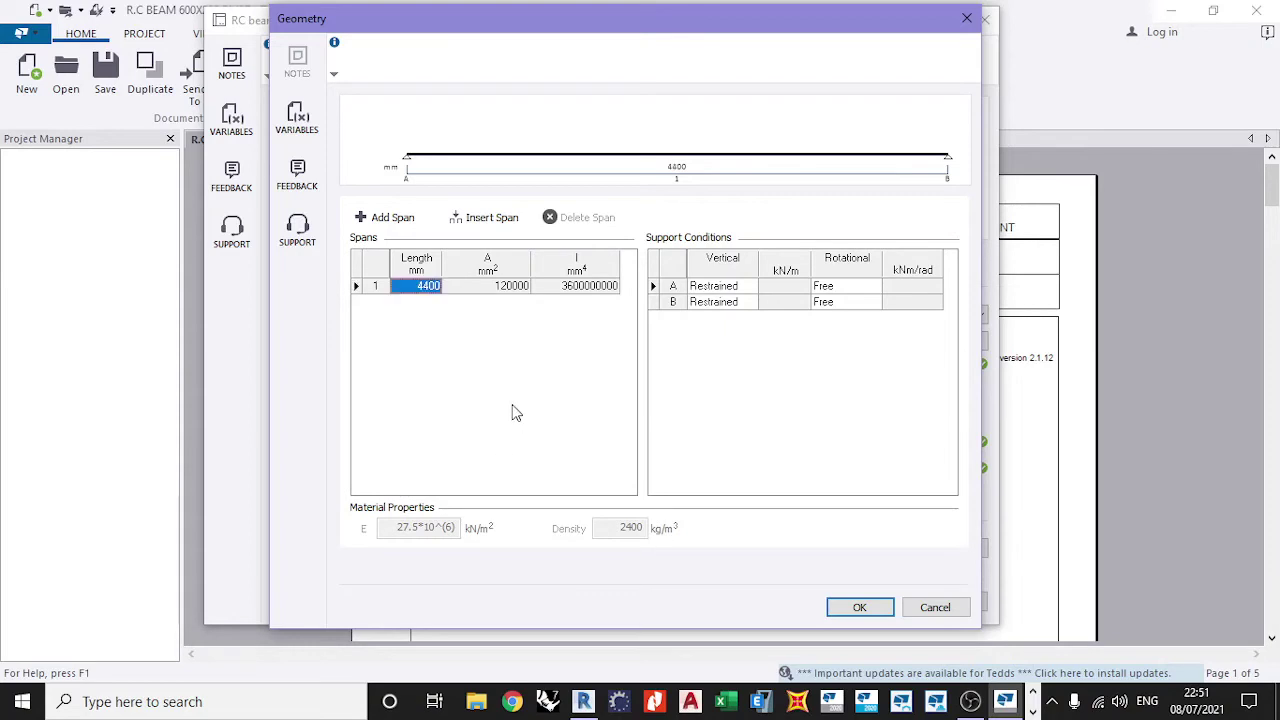
{"action": "left_click", "coordinate": [384, 217]}
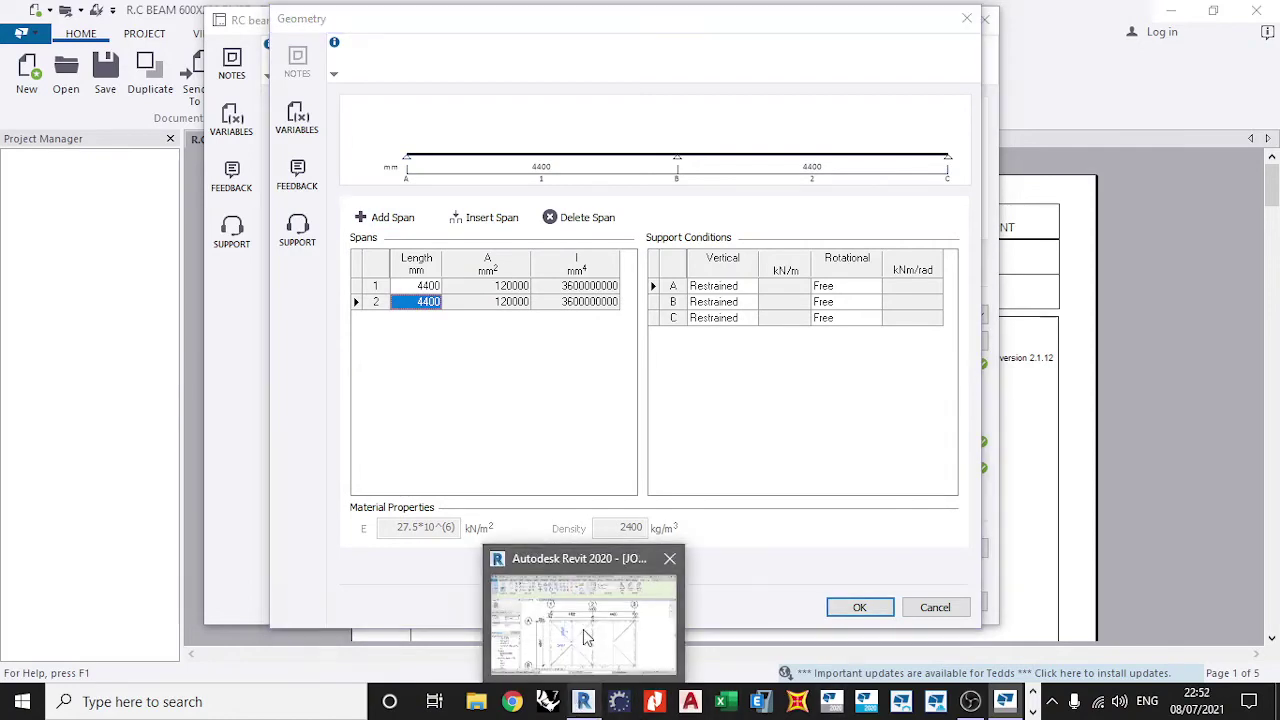
{"action": "left_click", "coordinate": [600, 615]}
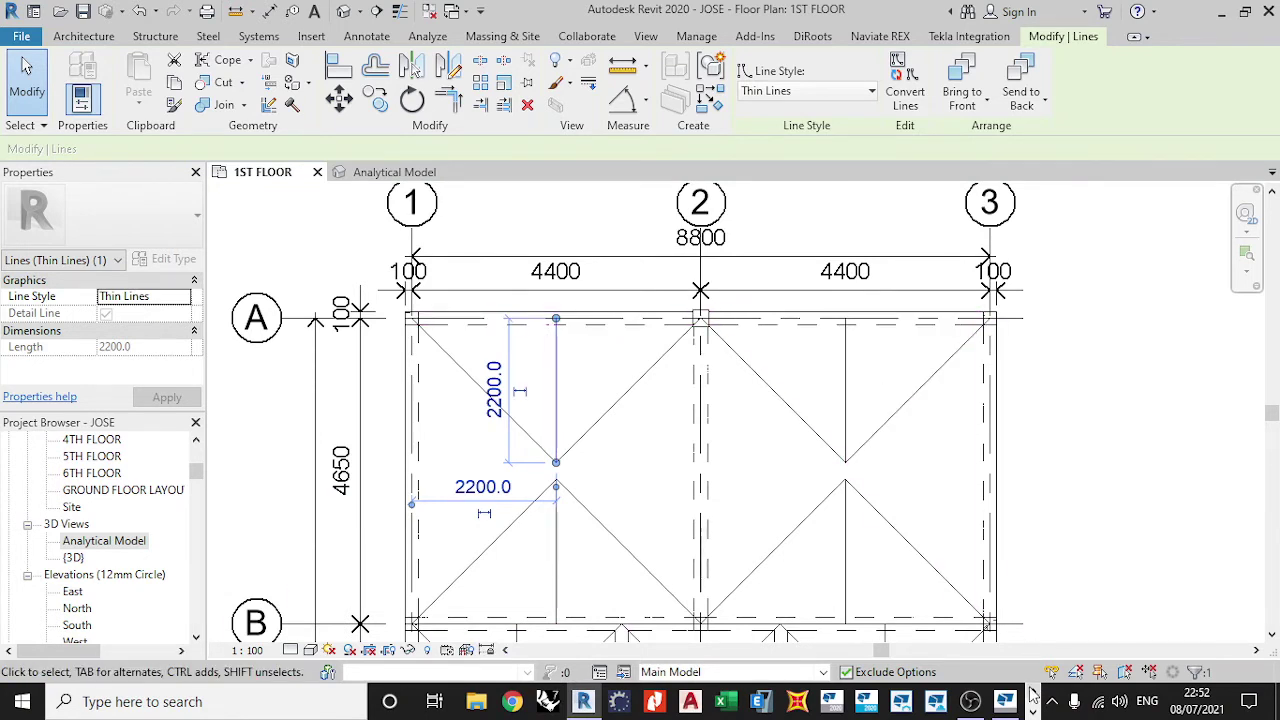
{"action": "left_click", "coordinate": [1007, 705]}
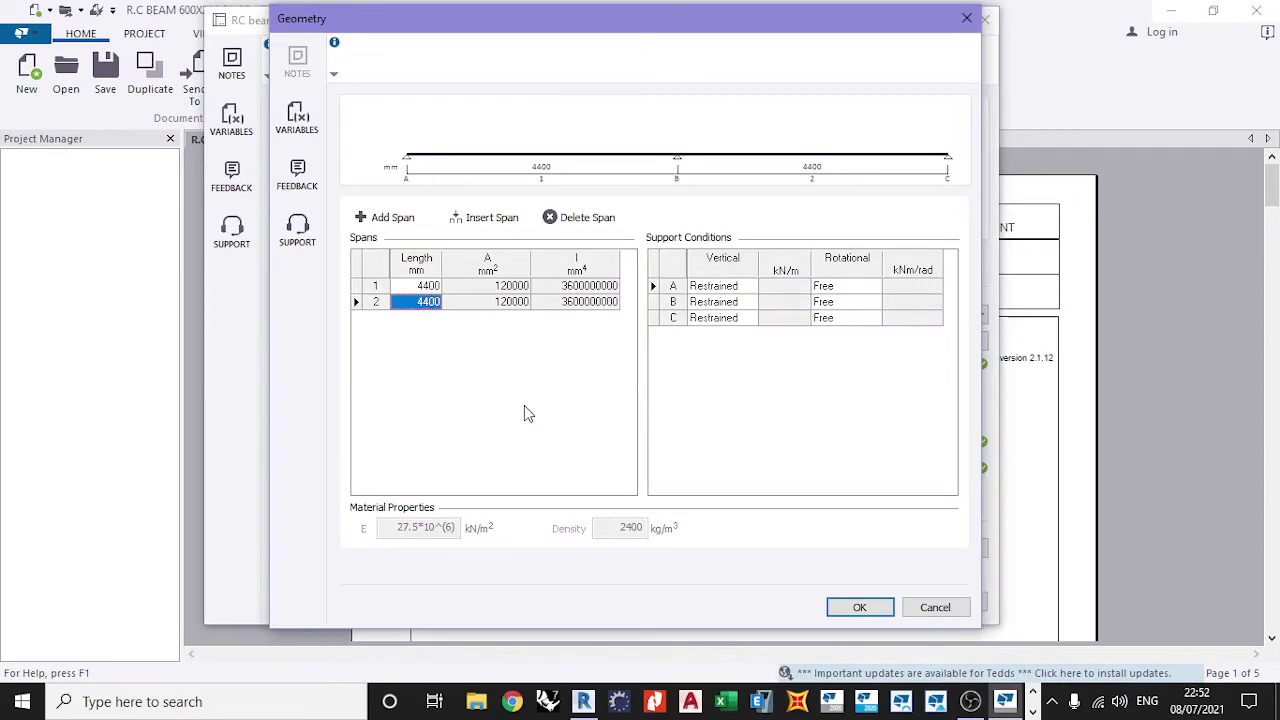
{"action": "left_click", "coordinate": [852, 612]}
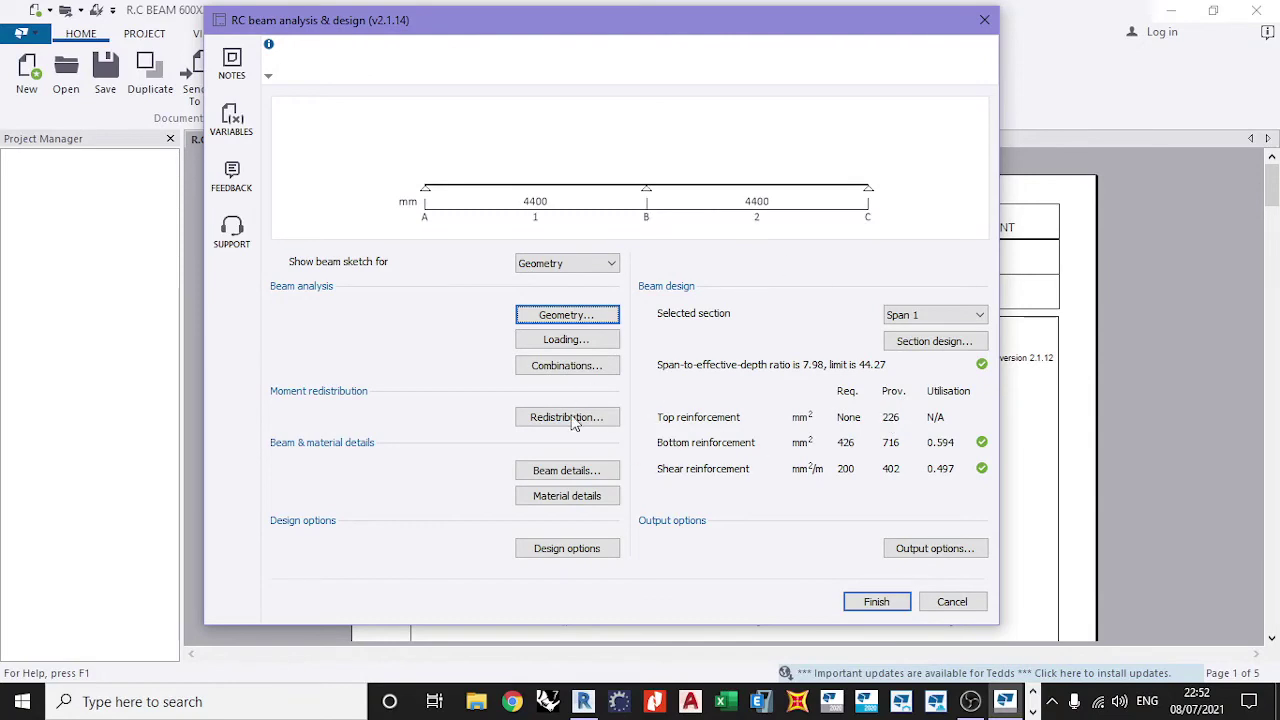
Change the beam's depth of section from 600 to 450 mm in Beam details
{"action": "left_click", "coordinate": [577, 469]}
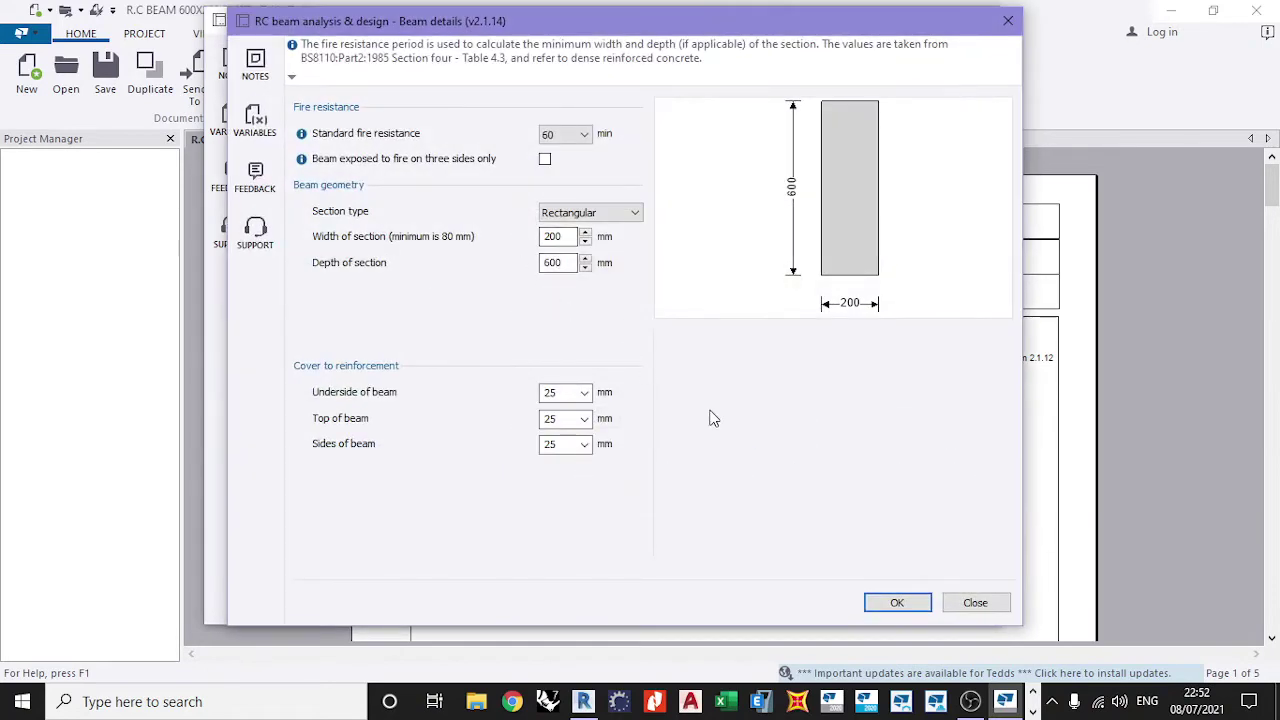
{"action": "left_click_drag", "start_coordinate": [556, 262], "coordinate": [512, 262]}
{"action": "type", "text": "450"}
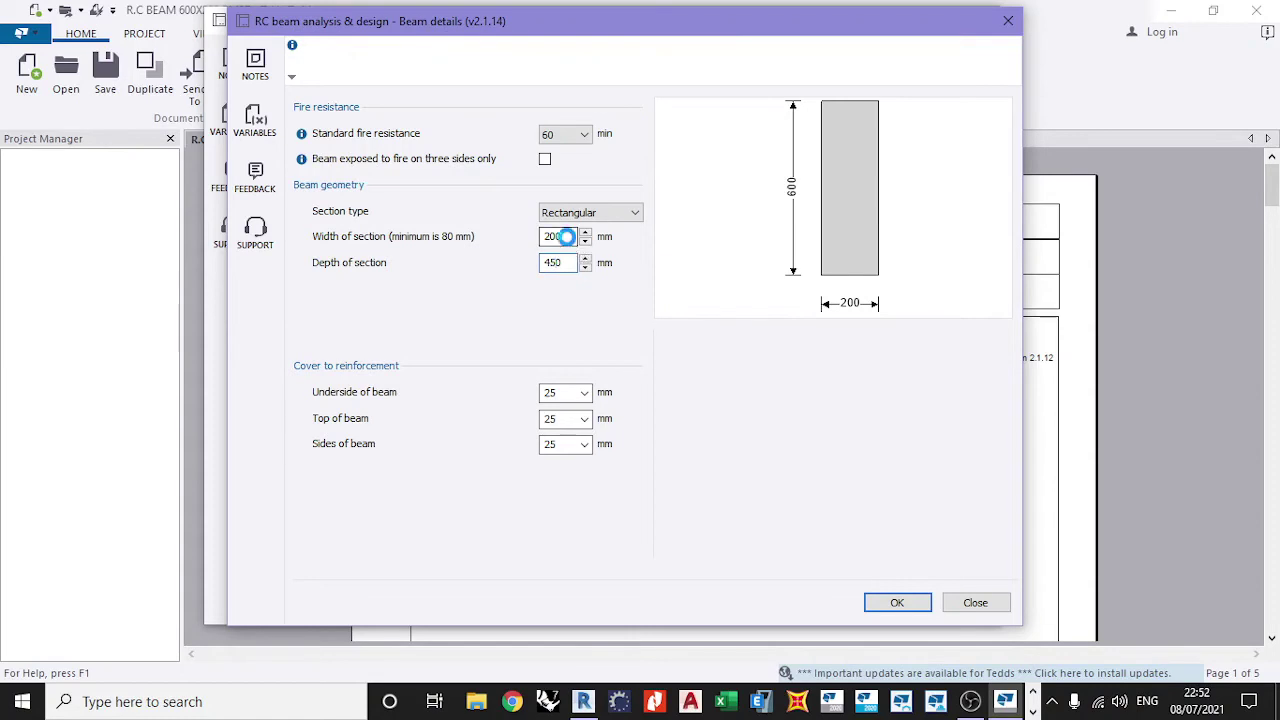
{"action": "left_click", "coordinate": [897, 601]}
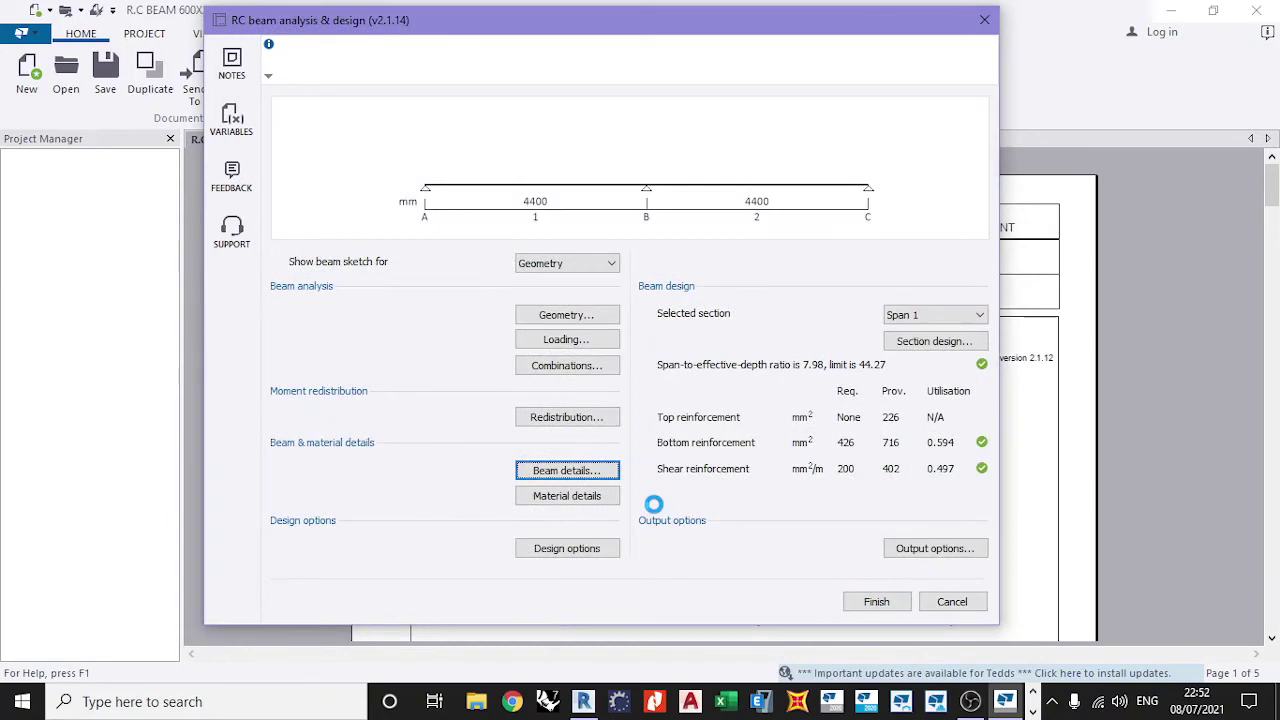
Open Material details and keep C20/25 selected in the Concrete class dropdown
{"action": "left_click", "coordinate": [602, 500]}
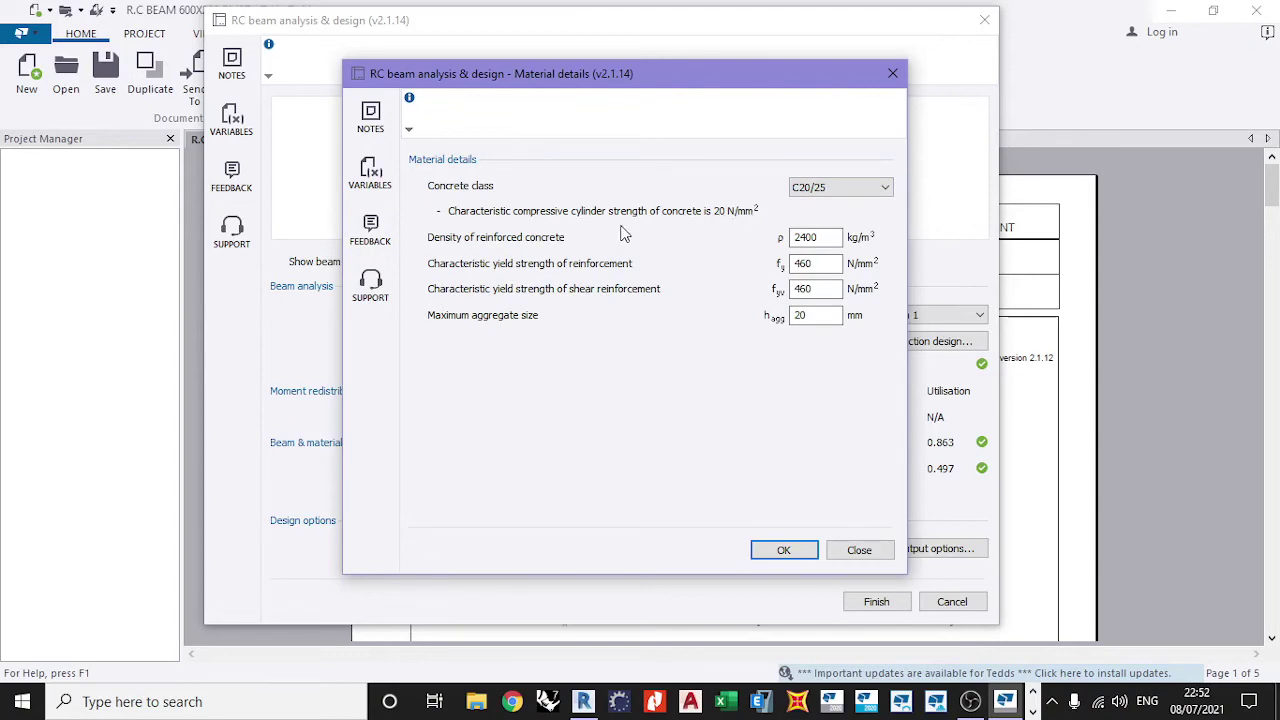
{"action": "left_click", "coordinate": [829, 196]}
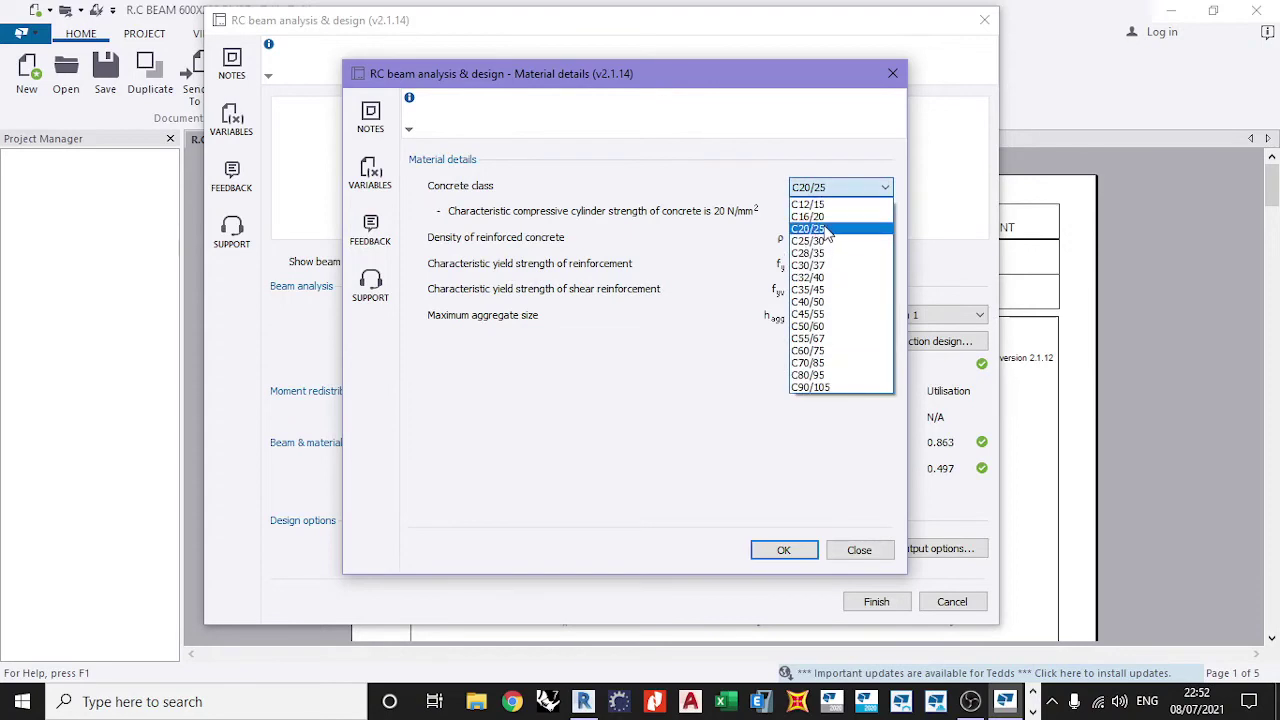
{"action": "left_click", "coordinate": [833, 229]}
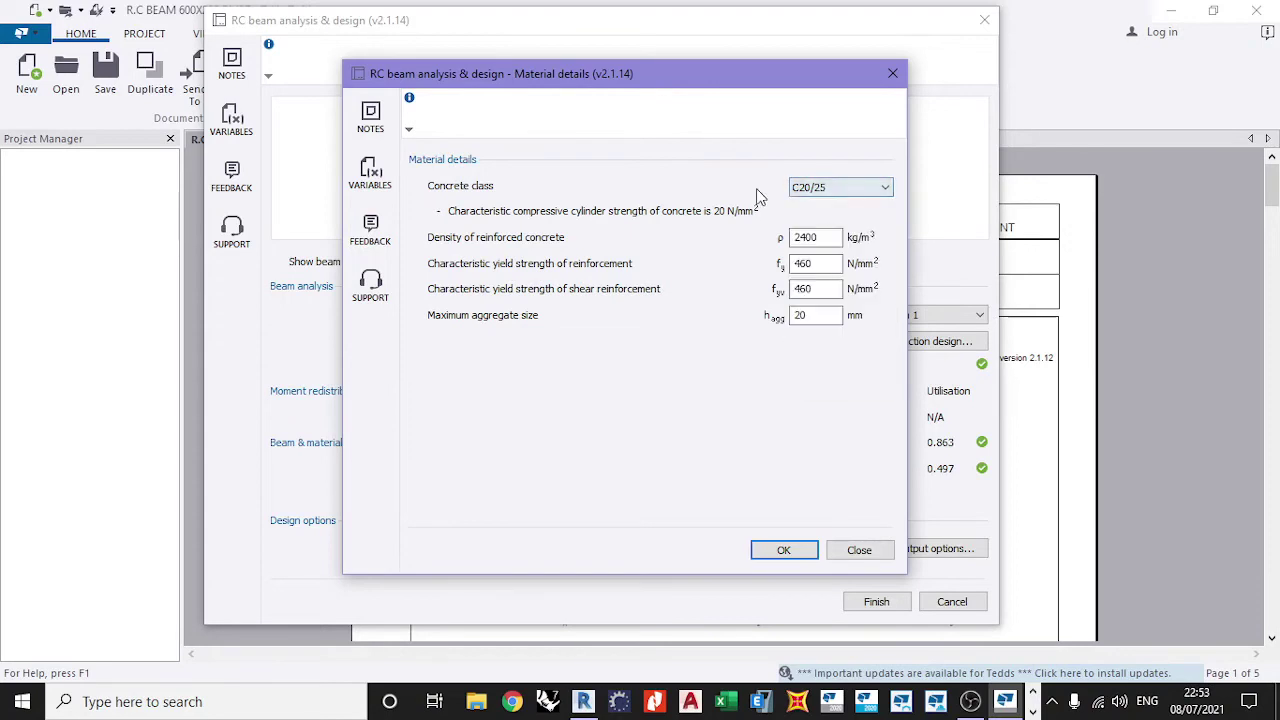
Check fy and fyv both read 460 N/mm², review the results, and accept the material details
{"action": "left_click", "coordinate": [822, 264]}
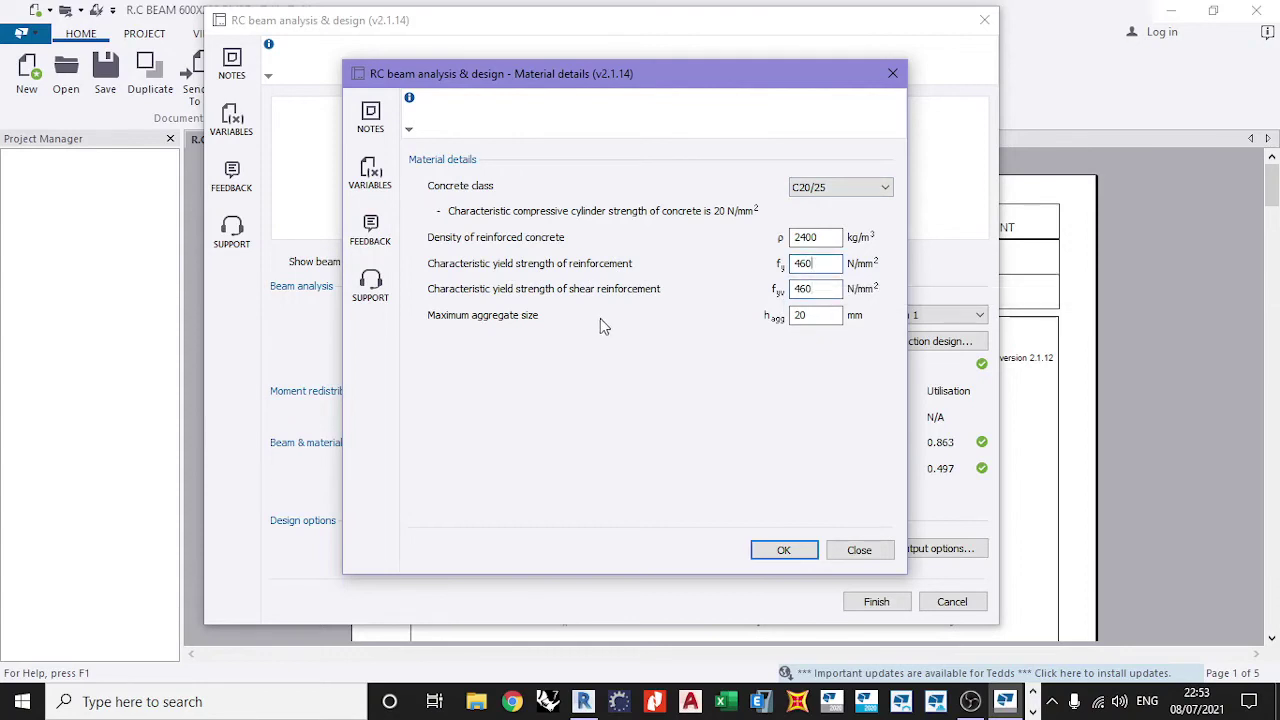
{"action": "left_click", "coordinate": [816, 290]}
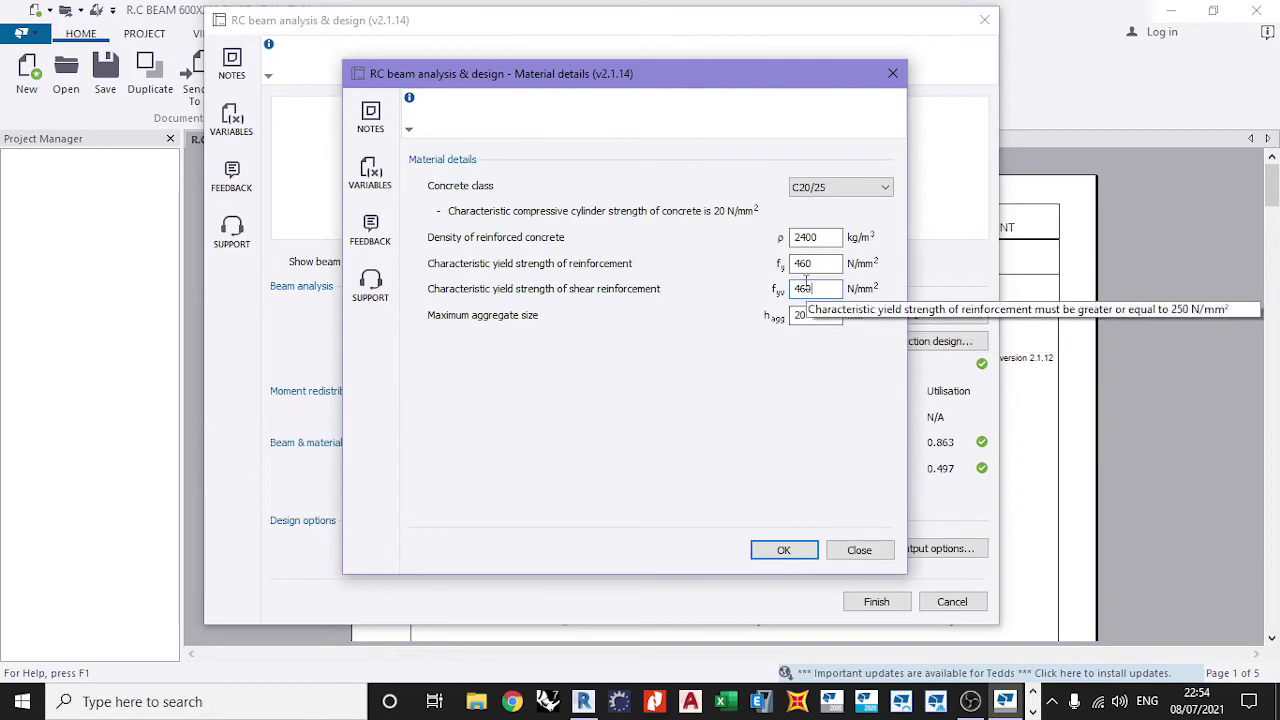
{"action": "left_click", "coordinate": [821, 264]}
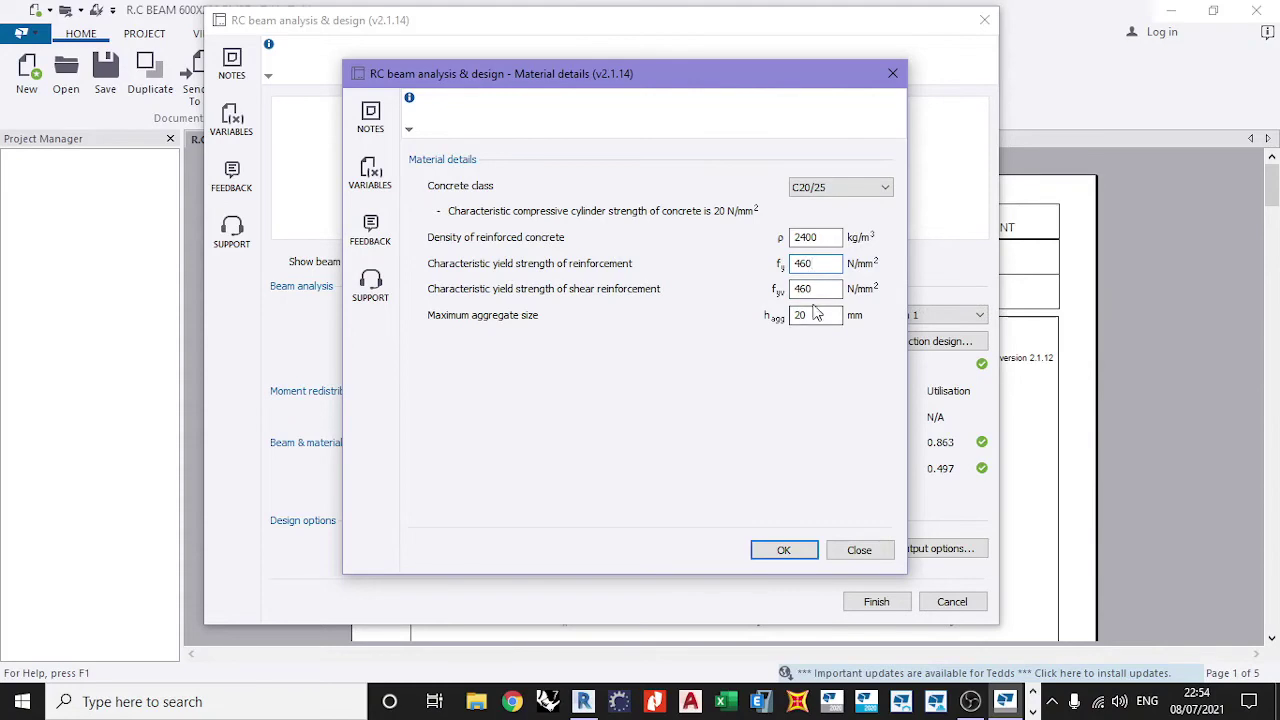
{"action": "left_click", "coordinate": [819, 292]}
{"action": "left_click_drag", "start_coordinate": [757, 86], "coordinate": [474, 101]}
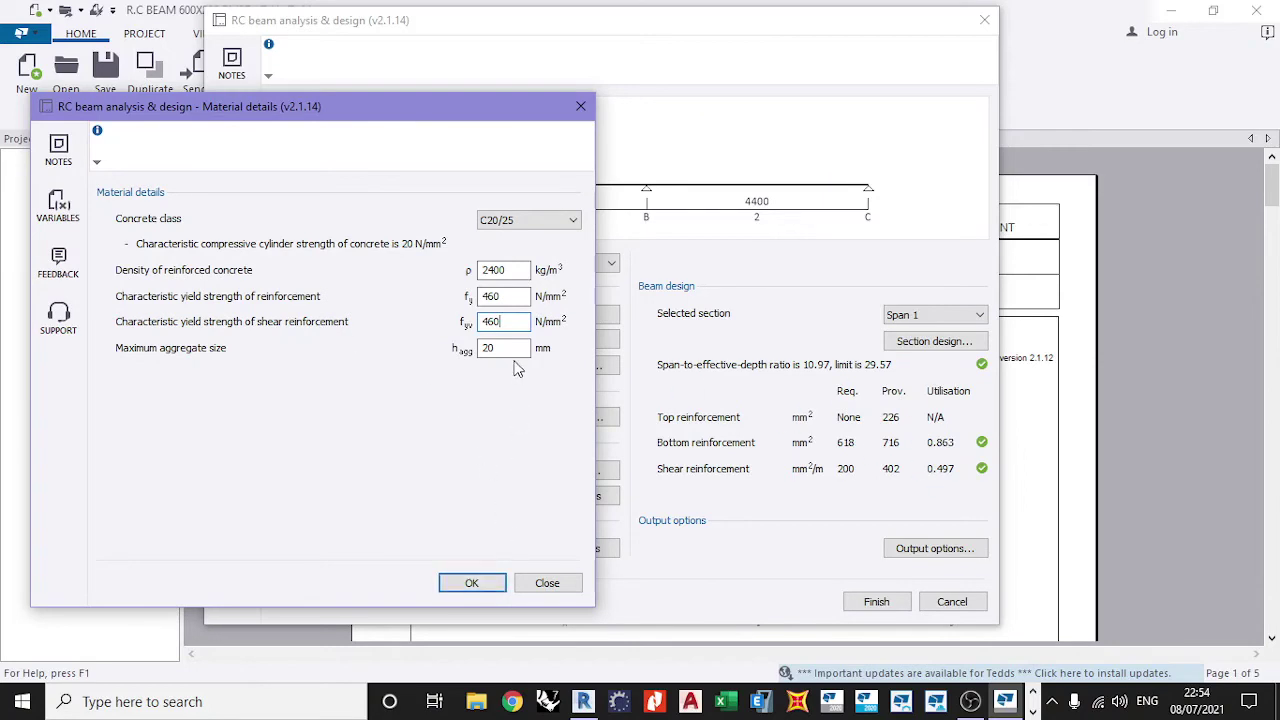
{"action": "left_click", "coordinate": [509, 297]}
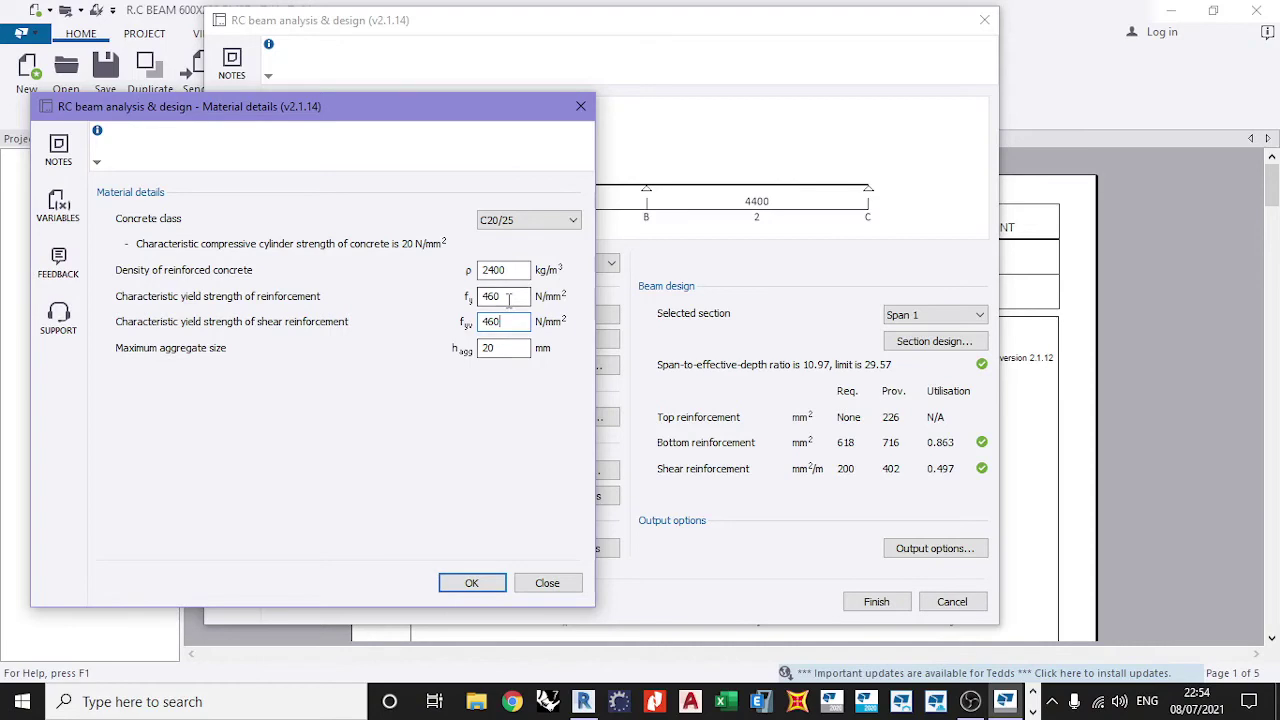
{"action": "left_click", "coordinate": [494, 581]}
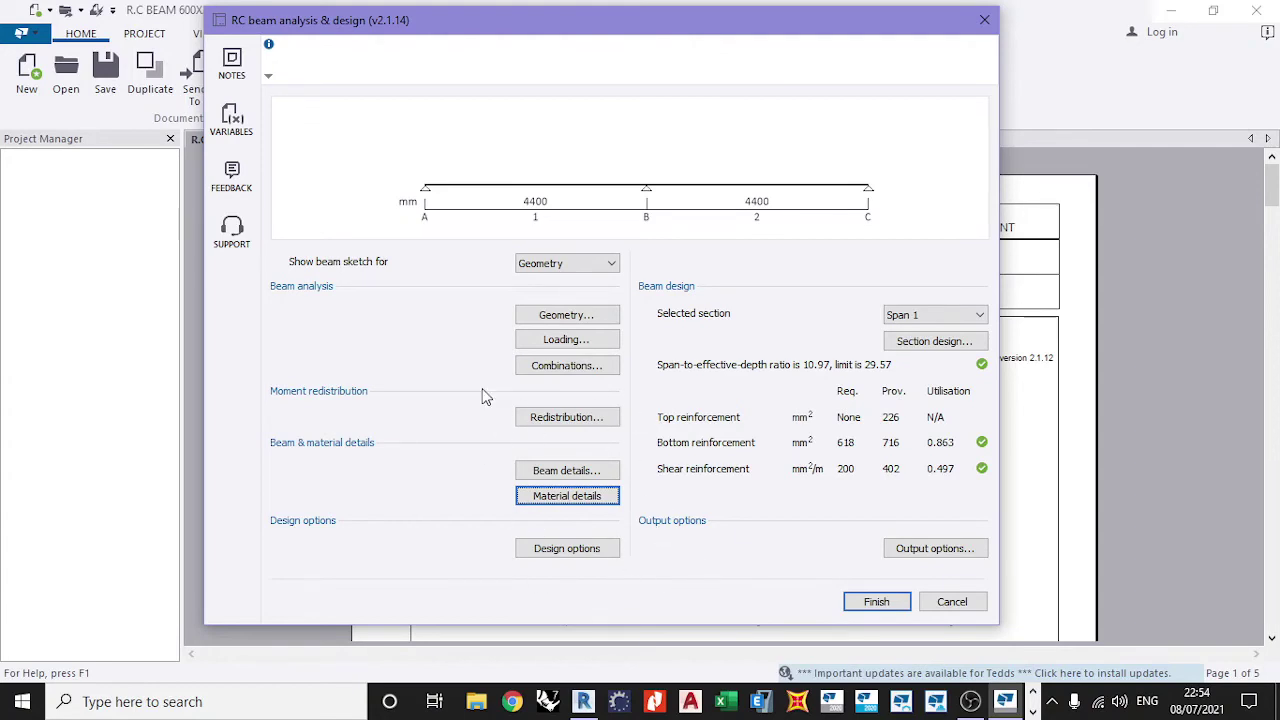
Delete load rows 2–5 leaving only self-weight, view Span 1's loads, then switch to Revit
{"action": "left_click", "coordinate": [560, 343]}
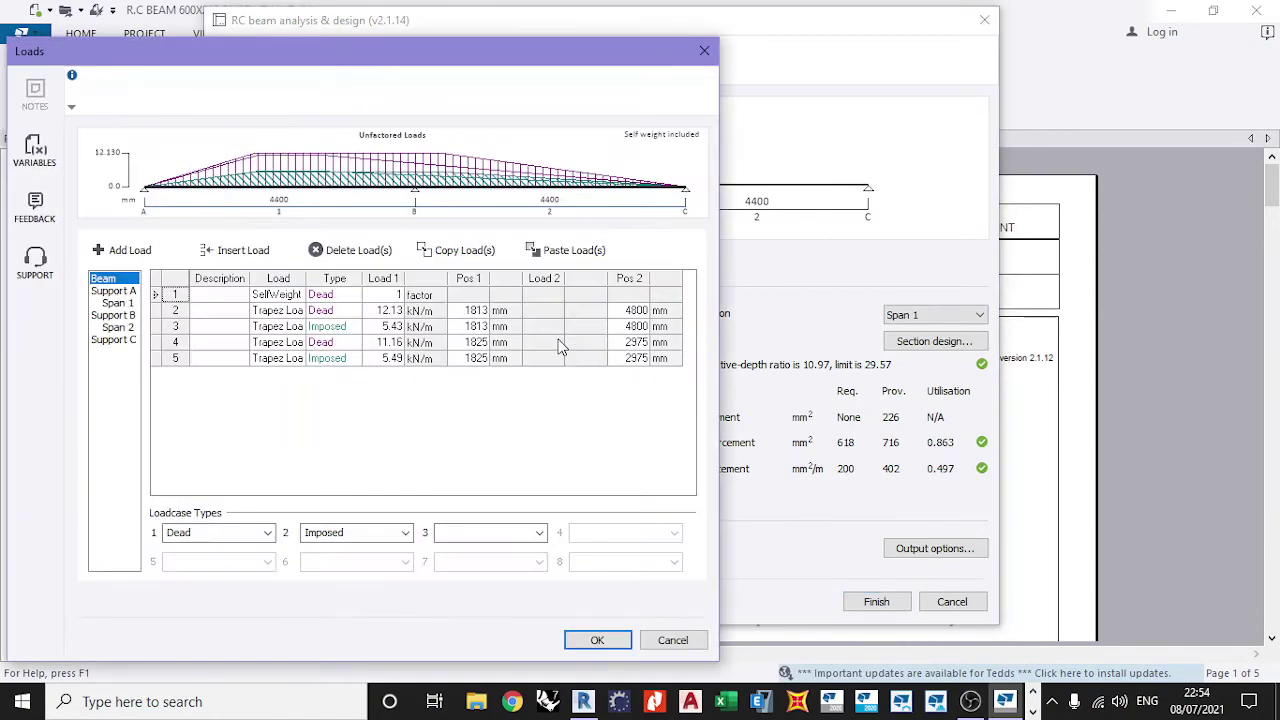
{"action": "left_click_drag", "start_coordinate": [492, 30], "coordinate": [728, 40]}
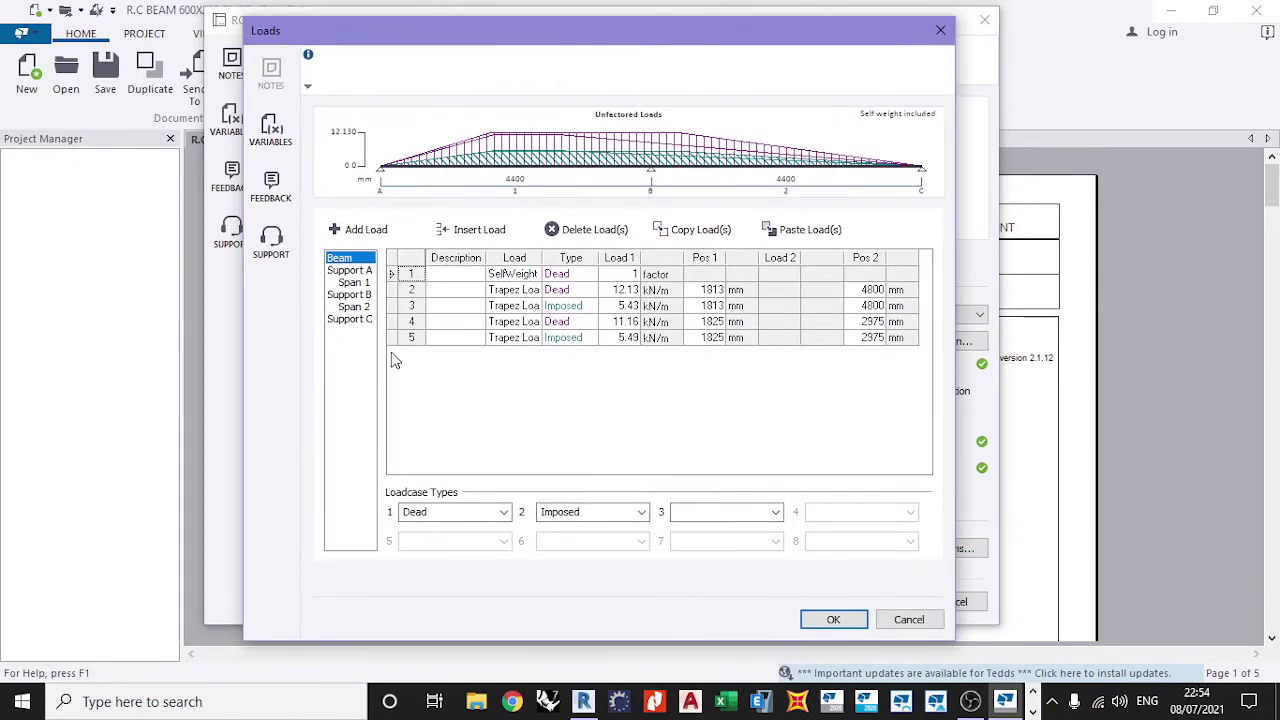
{"action": "left_click", "coordinate": [455, 337]}
{"action": "left_click", "coordinate": [585, 232]}
{"action": "left_click", "coordinate": [585, 232]}
{"action": "left_click", "coordinate": [585, 232]}
{"action": "left_click", "coordinate": [585, 232]}
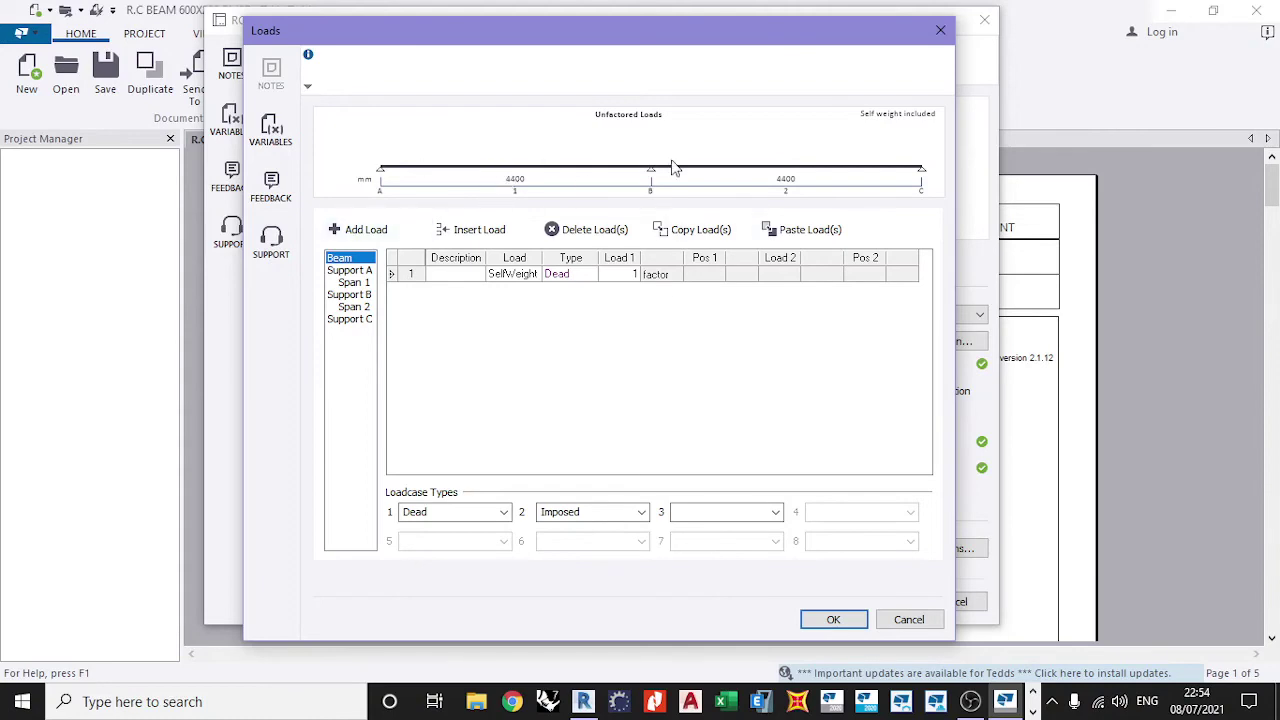
{"action": "left_click", "coordinate": [356, 283]}
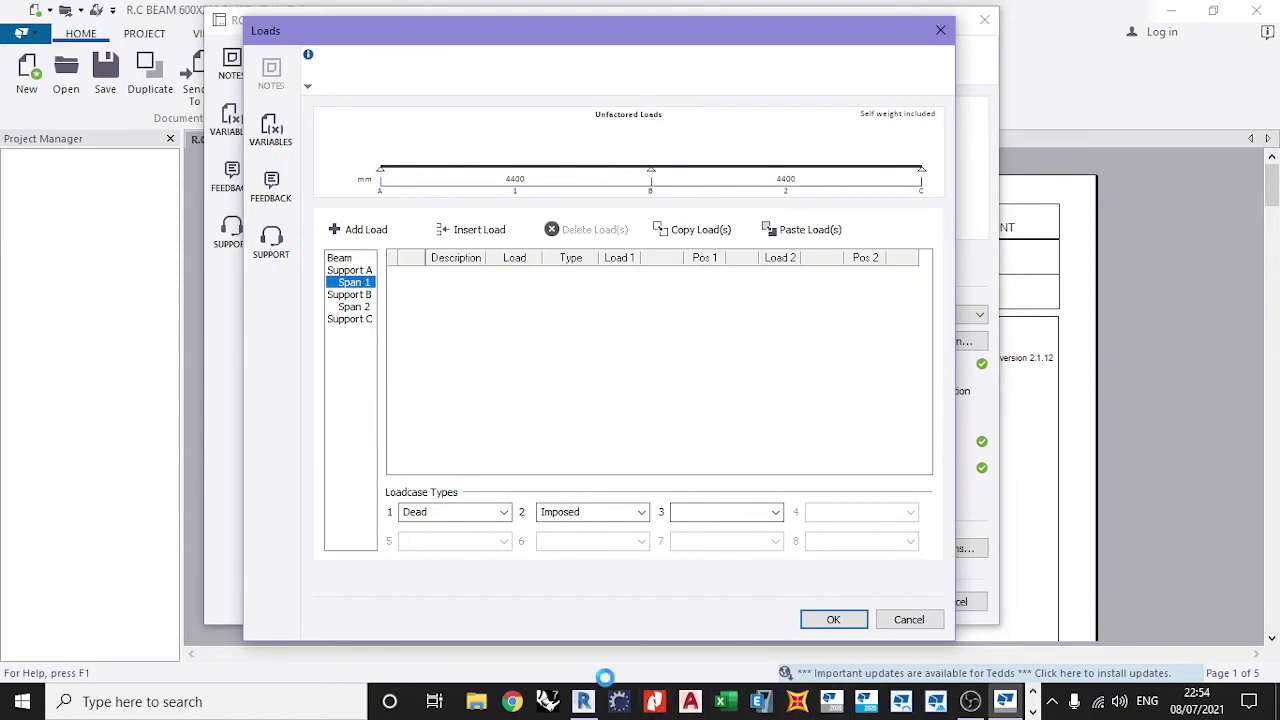
{"action": "mouse_move", "coordinate": [590, 700]}
{"action": "left_click", "coordinate": [592, 647]}
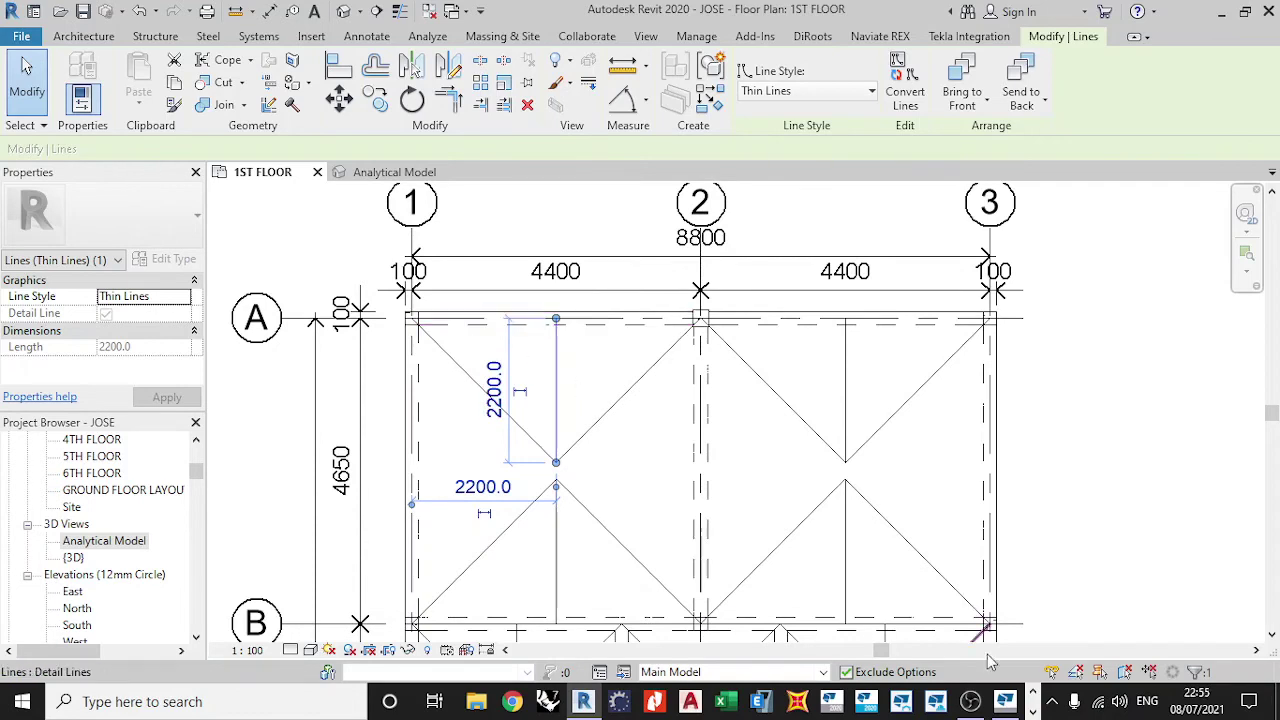
Switch from the Revit 1ST FLOOR plan to Windows Calculator using the taskbar
{"action": "left_click", "coordinate": [1032, 710]}
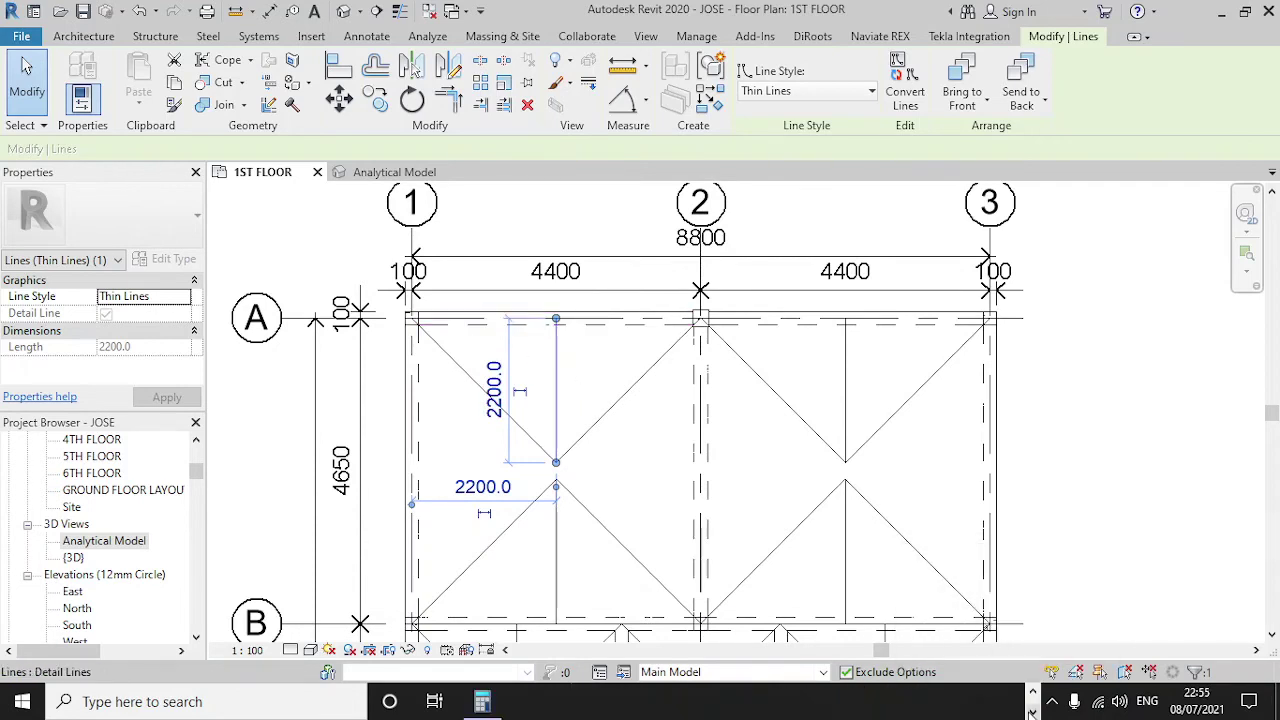
Compute 24 × 0.15 = 3.6 in the scientific Calculator
{"action": "mouse_move", "coordinate": [484, 698]}
{"action": "left_click", "coordinate": [500, 665]}
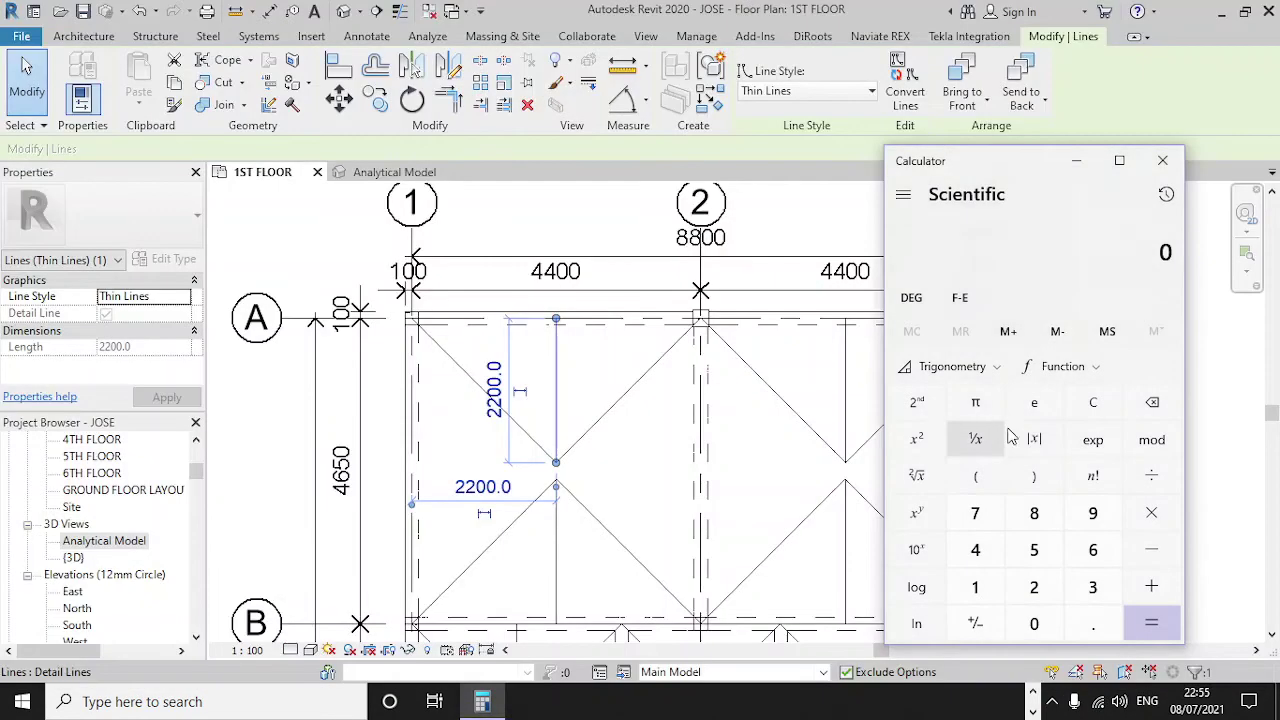
{"action": "left_click", "coordinate": [975, 477]}
{"action": "left_click", "coordinate": [1046, 588]}
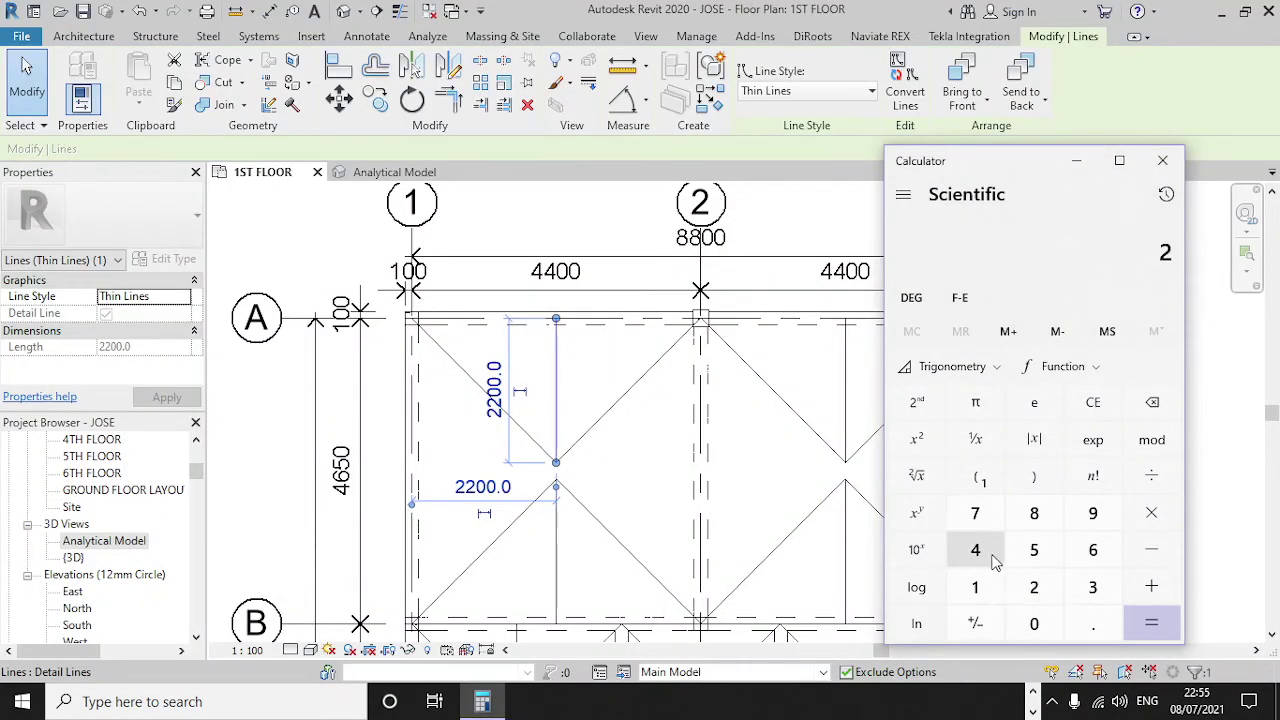
{"action": "left_click", "coordinate": [995, 562]}
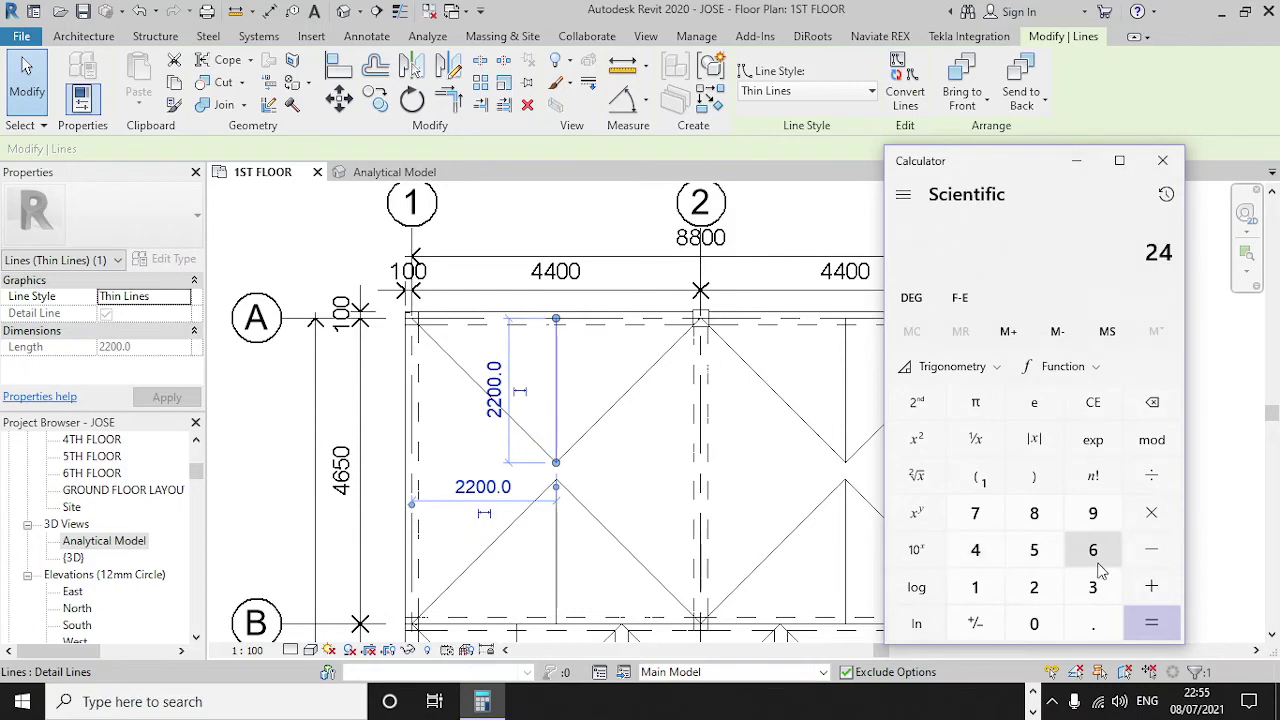
{"action": "left_click", "coordinate": [1150, 525]}
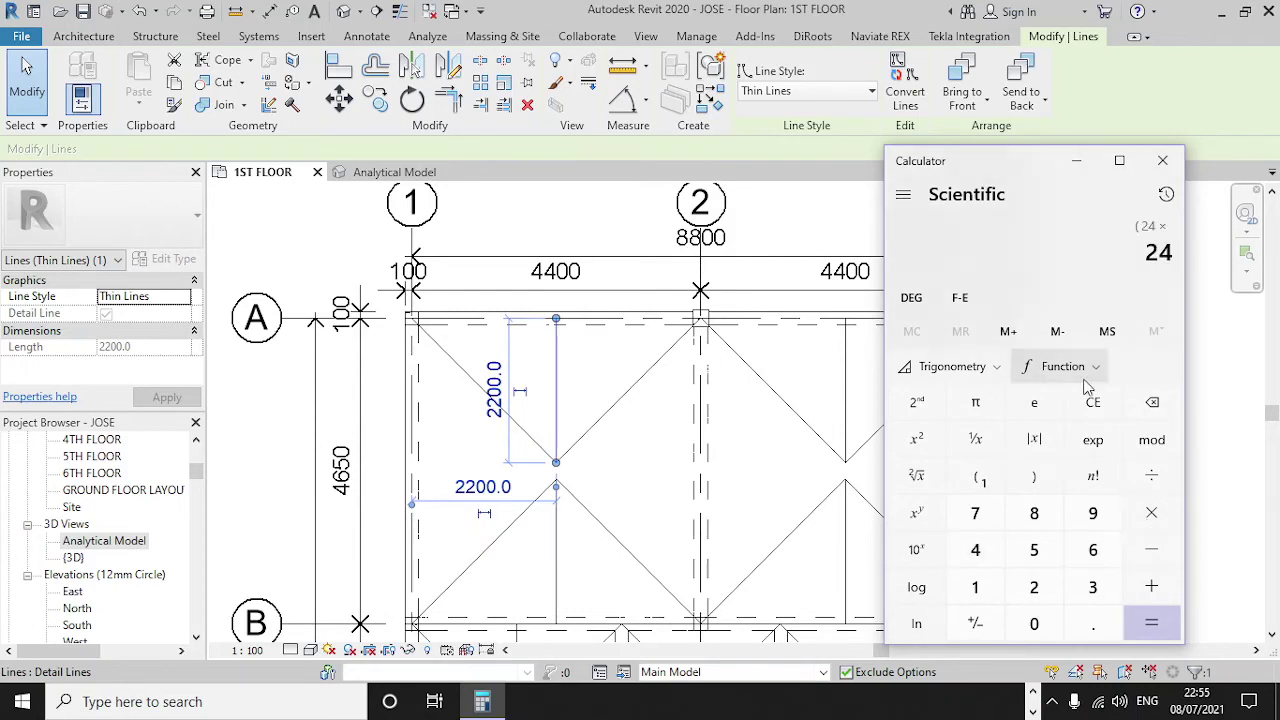
{"action": "left_click", "coordinate": [1090, 625]}
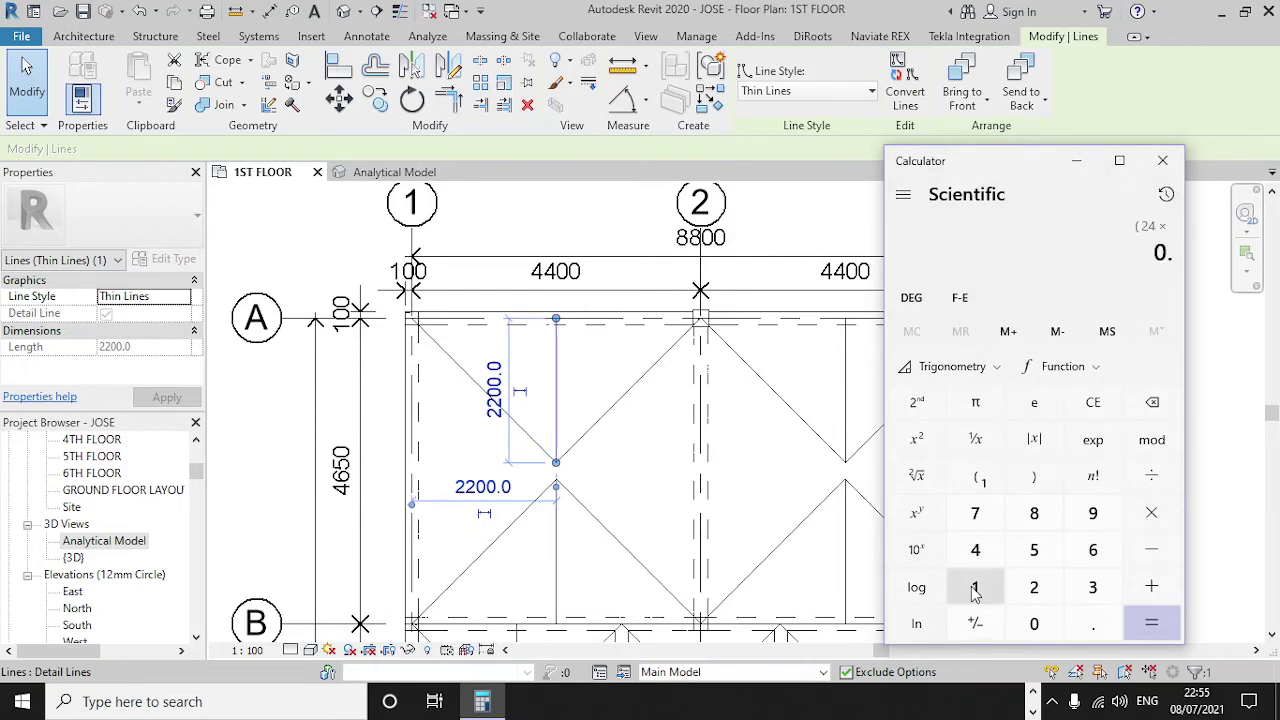
{"action": "left_click", "coordinate": [975, 587]}
{"action": "left_click", "coordinate": [1034, 550]}
{"action": "left_click", "coordinate": [1036, 480]}
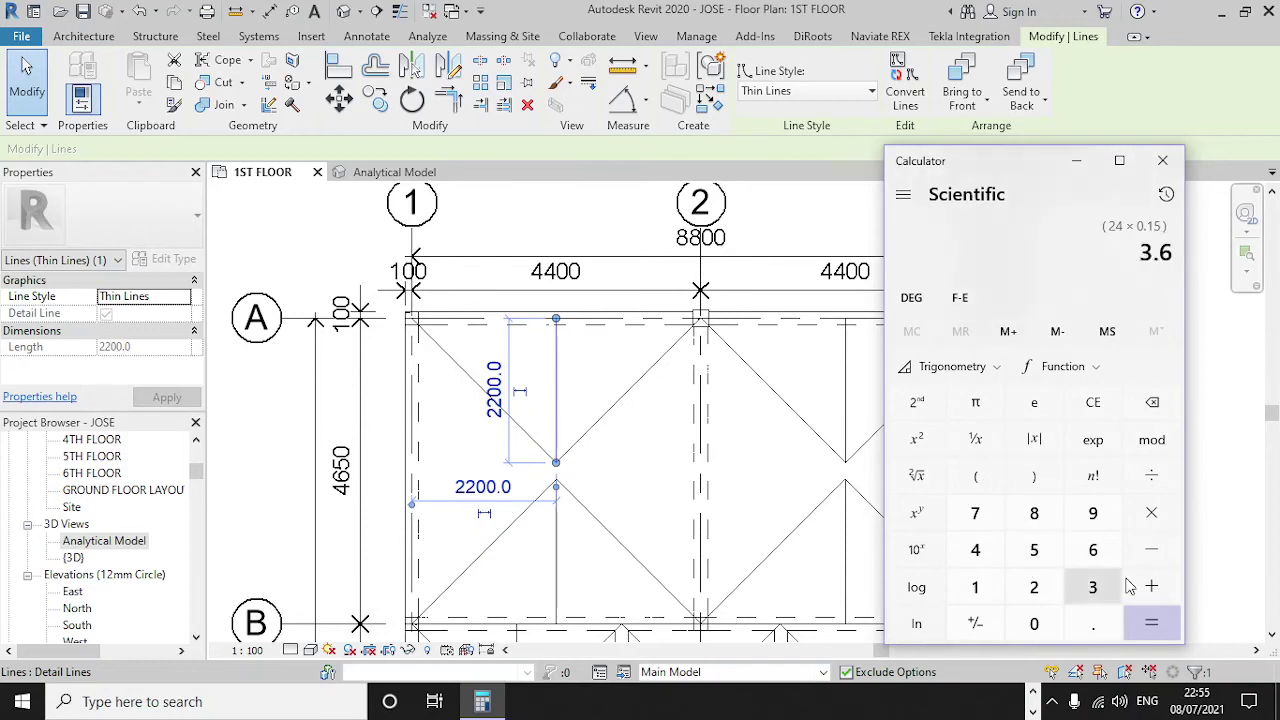
{"action": "left_click", "coordinate": [1162, 628]}
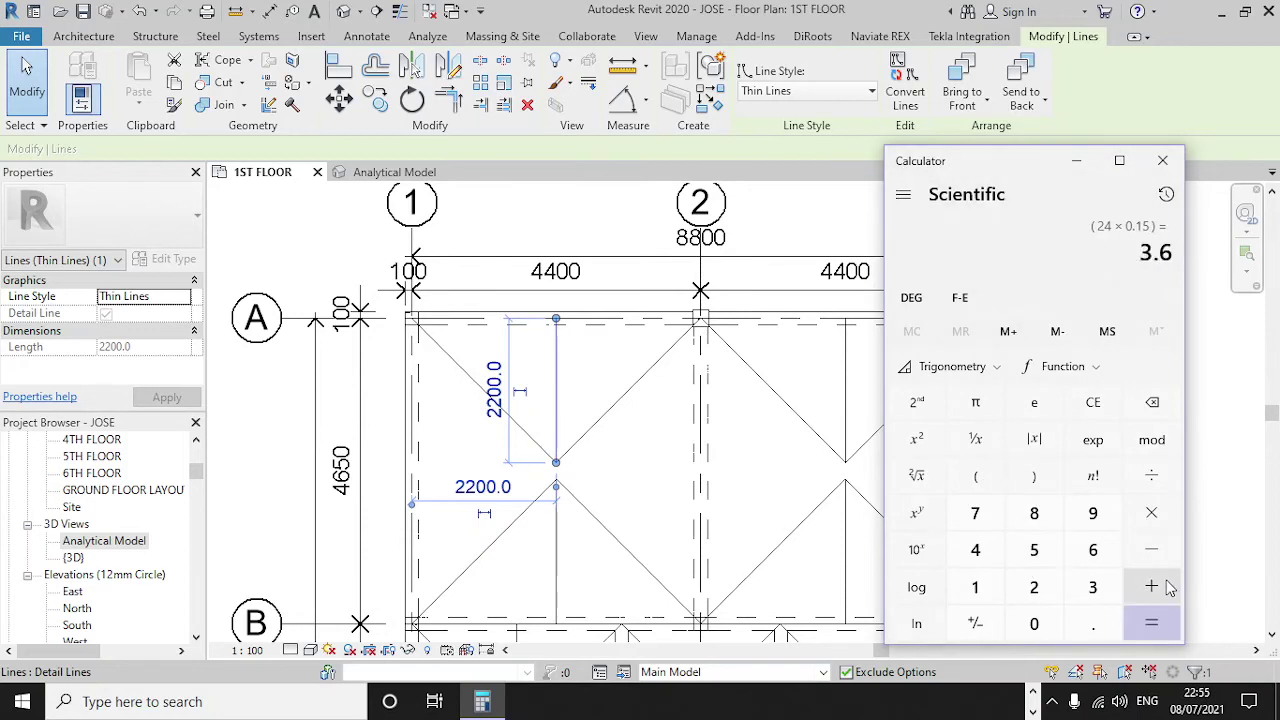
Add 3 and 1.5 to 3.6 for a total of 8.1
{"action": "left_click", "coordinate": [1152, 585]}
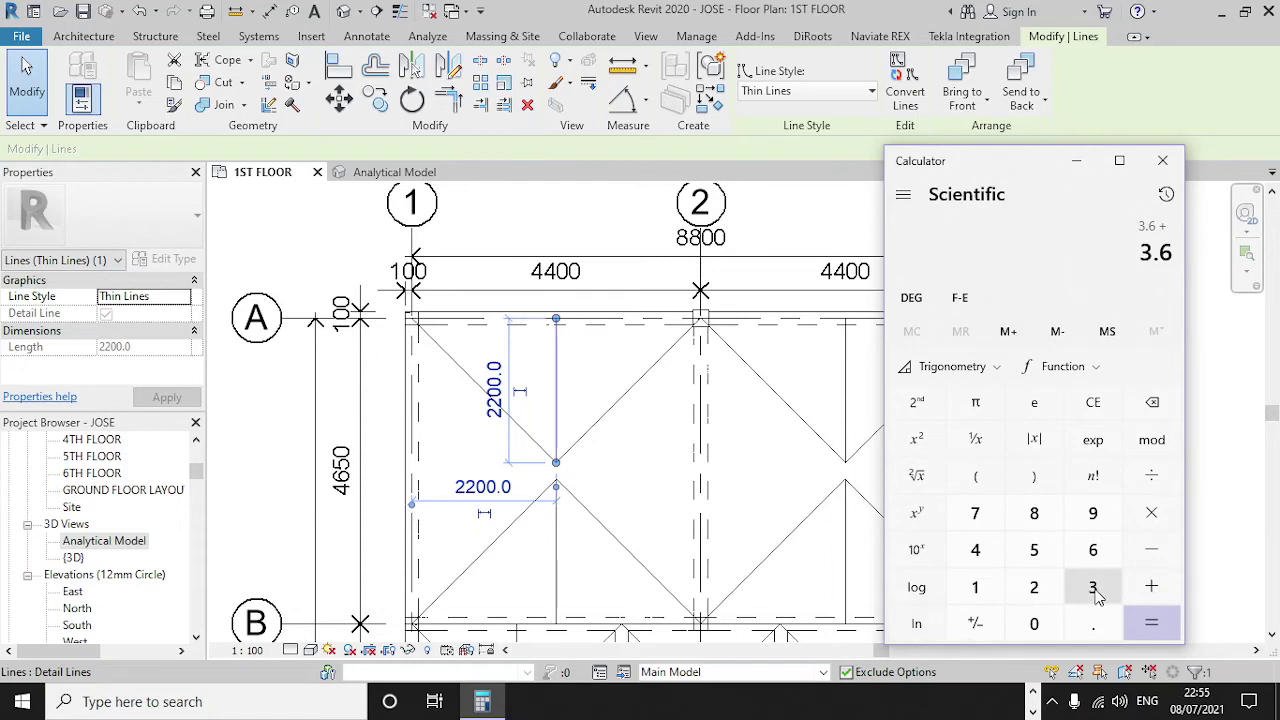
{"action": "left_click", "coordinate": [1093, 590]}
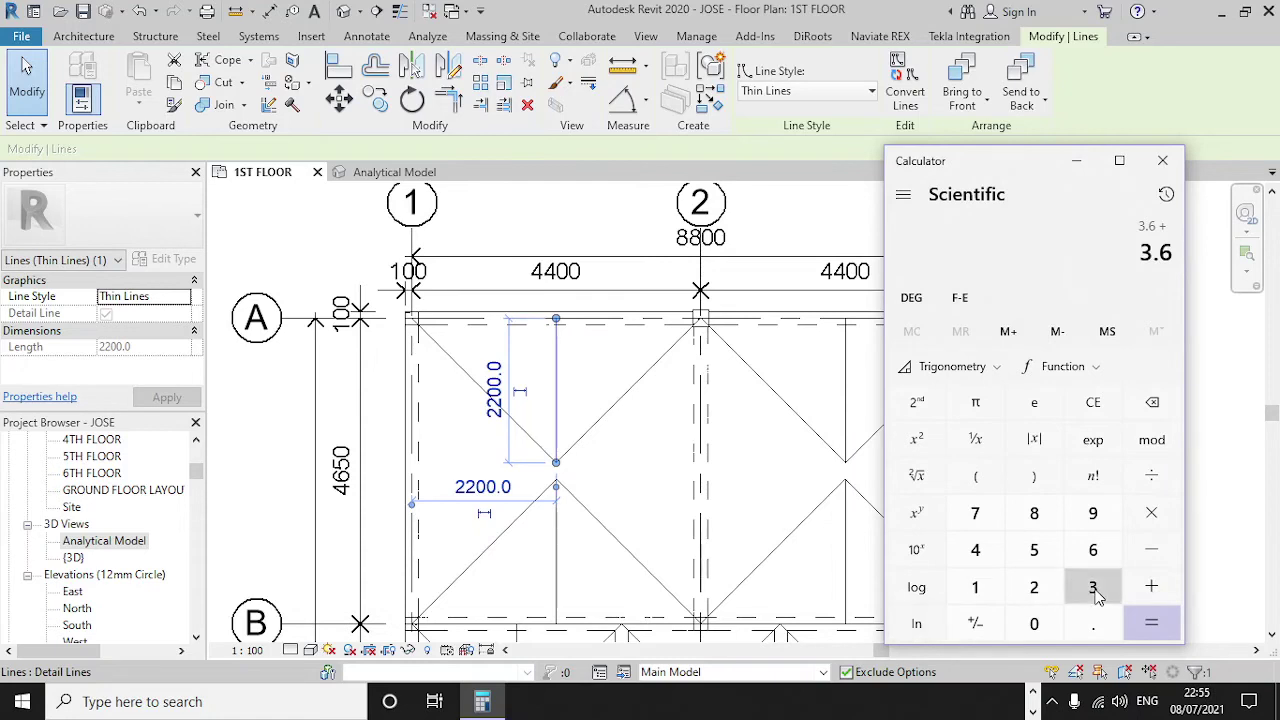
{"action": "left_click", "coordinate": [1150, 588]}
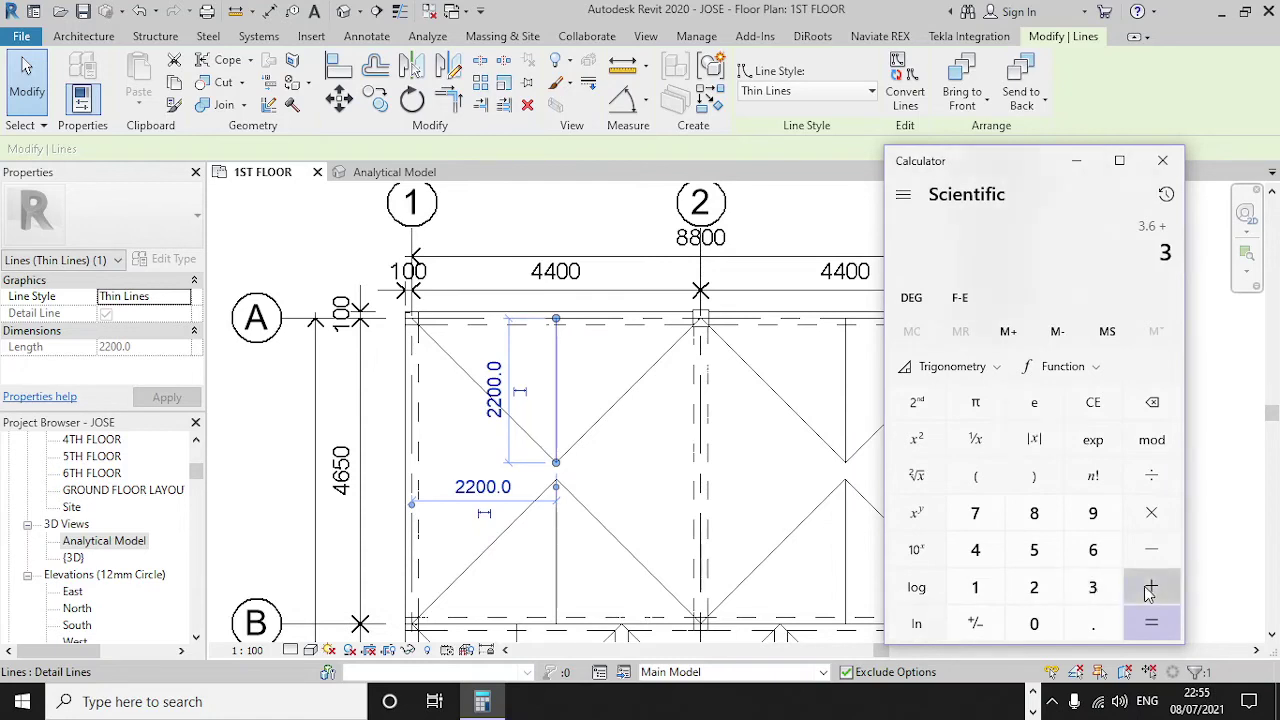
{"action": "left_click", "coordinate": [975, 590]}
{"action": "left_click", "coordinate": [1108, 625]}
{"action": "left_click", "coordinate": [1034, 550]}
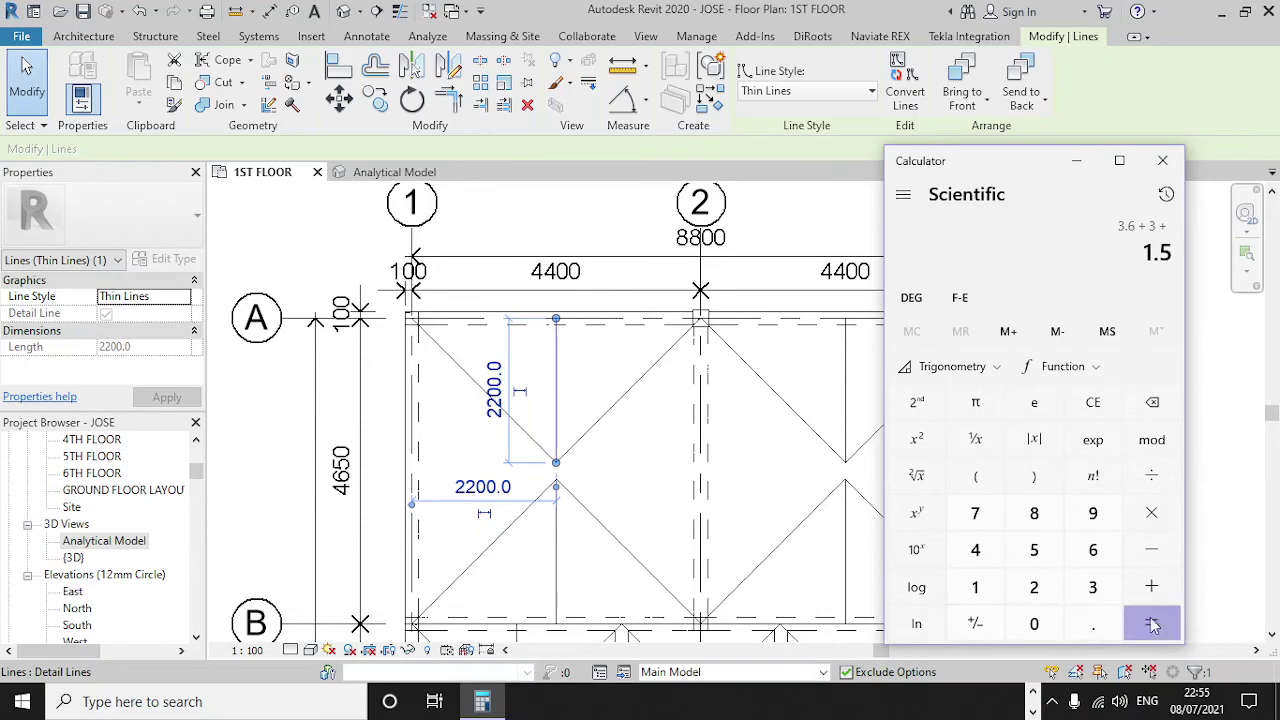
{"action": "left_click", "coordinate": [1151, 623]}
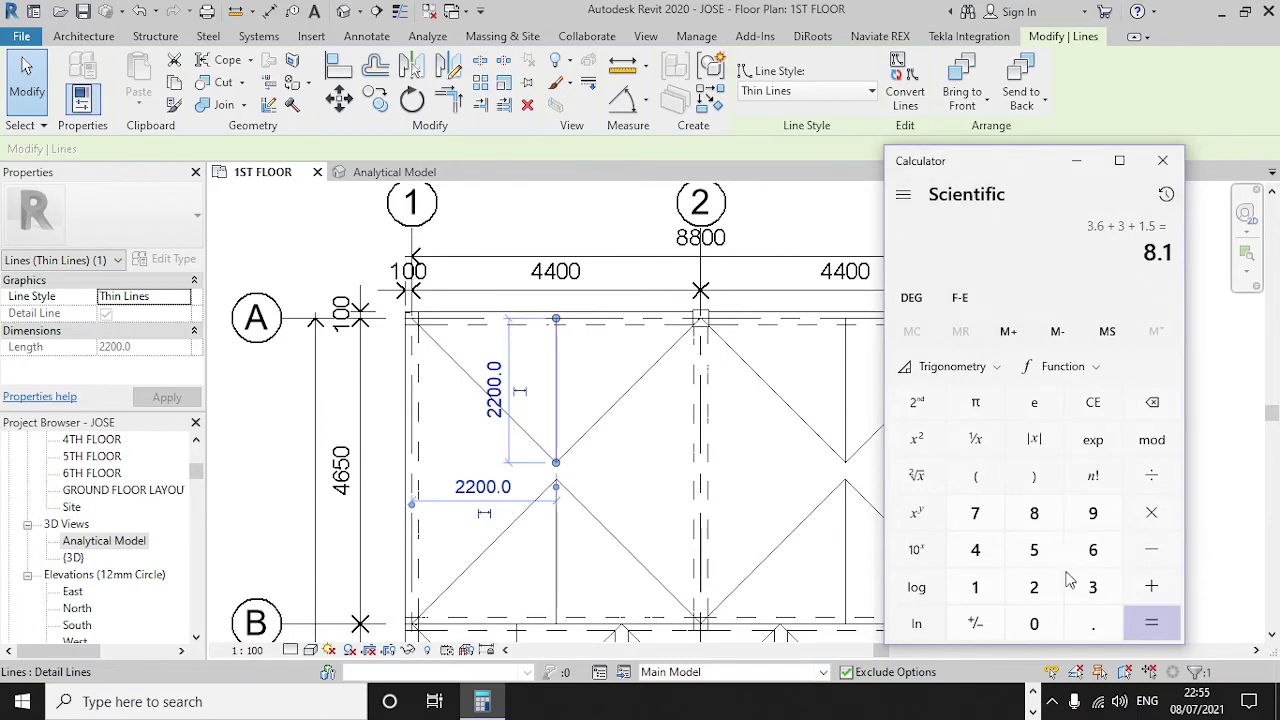
Clear the mistaken entry, compute 8.1 × 2.2 = 17.82, and minimise Calculator
{"action": "left_click", "coordinate": [1034, 587]}
{"action": "left_click", "coordinate": [1090, 622]}
{"action": "left_click", "coordinate": [1040, 586]}
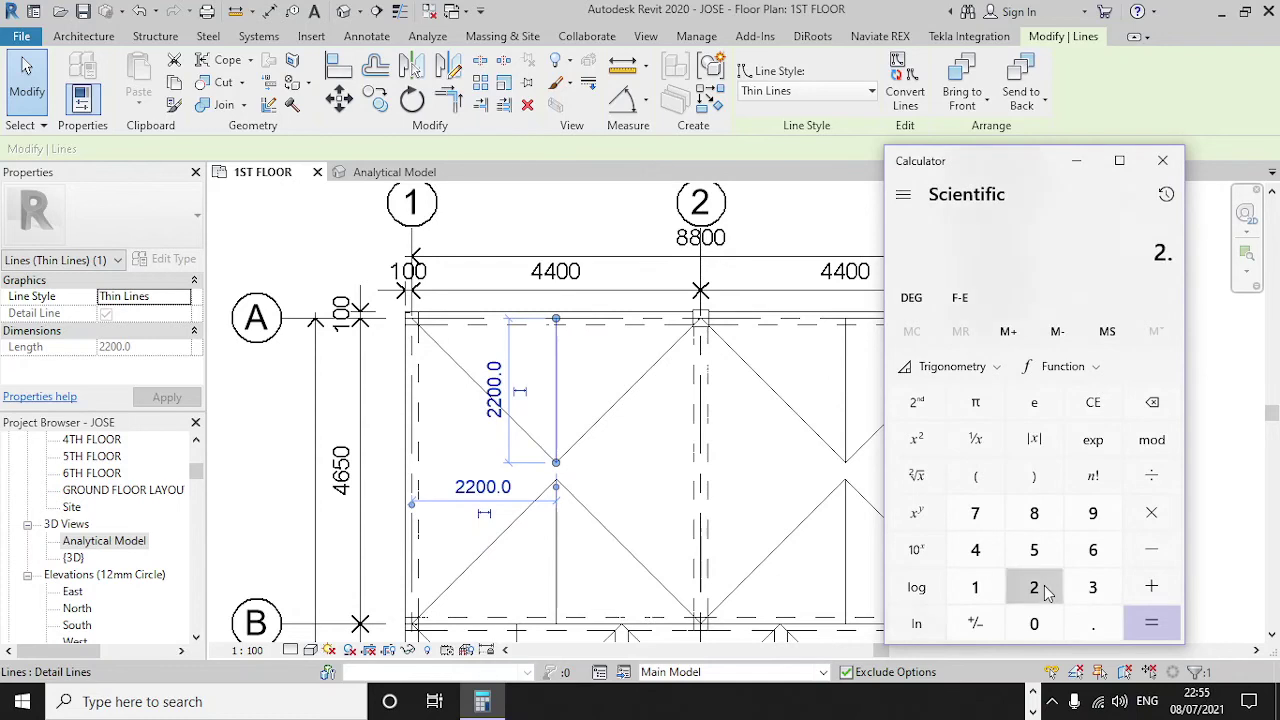
{"action": "left_click", "coordinate": [1172, 622]}
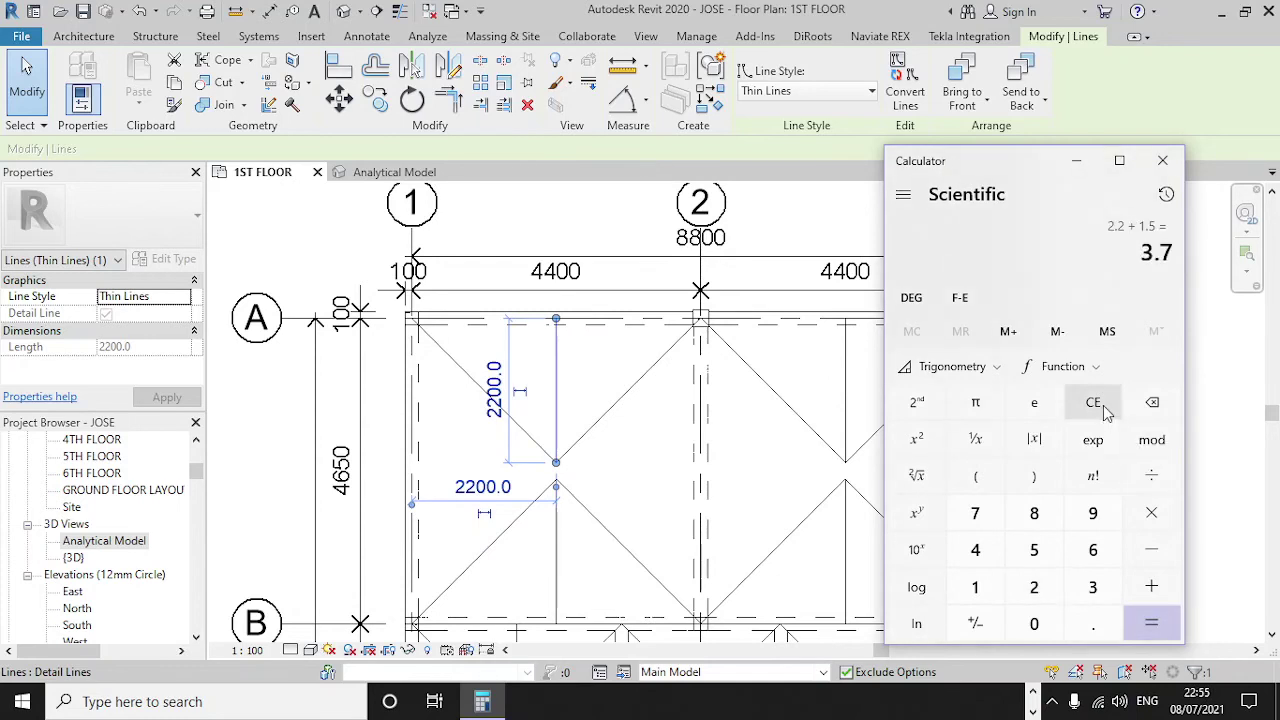
{"action": "left_click", "coordinate": [1093, 402]}
{"action": "left_click", "coordinate": [1034, 513]}
{"action": "left_click", "coordinate": [1093, 622]}
{"action": "left_click", "coordinate": [975, 587]}
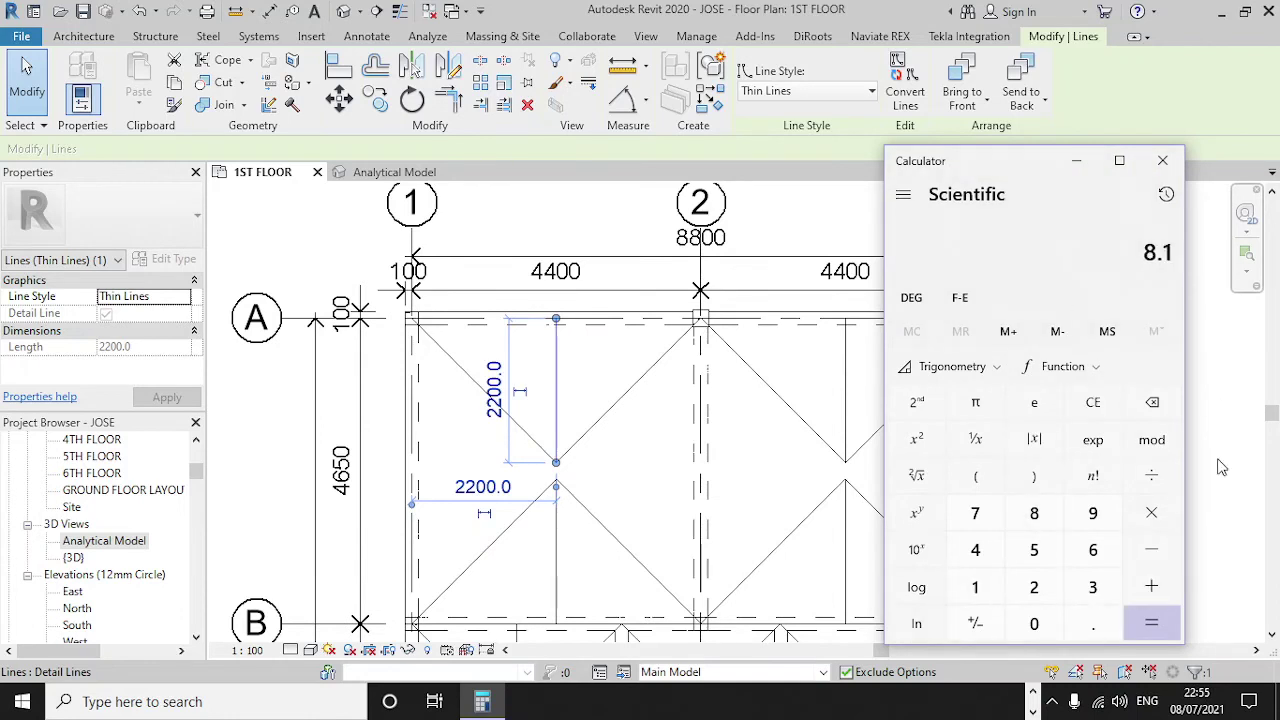
{"action": "left_click", "coordinate": [1151, 513]}
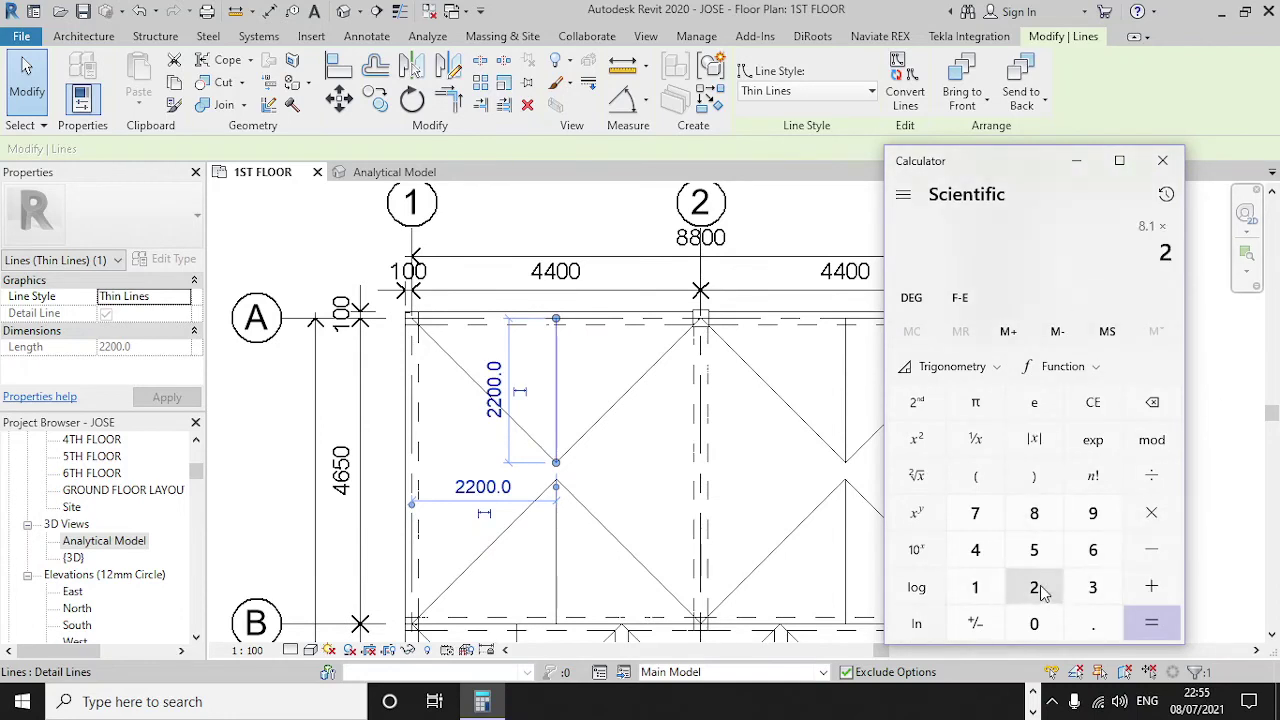
{"action": "left_click", "coordinate": [1093, 623]}
{"action": "left_click", "coordinate": [1034, 587]}
{"action": "left_click", "coordinate": [1151, 623]}
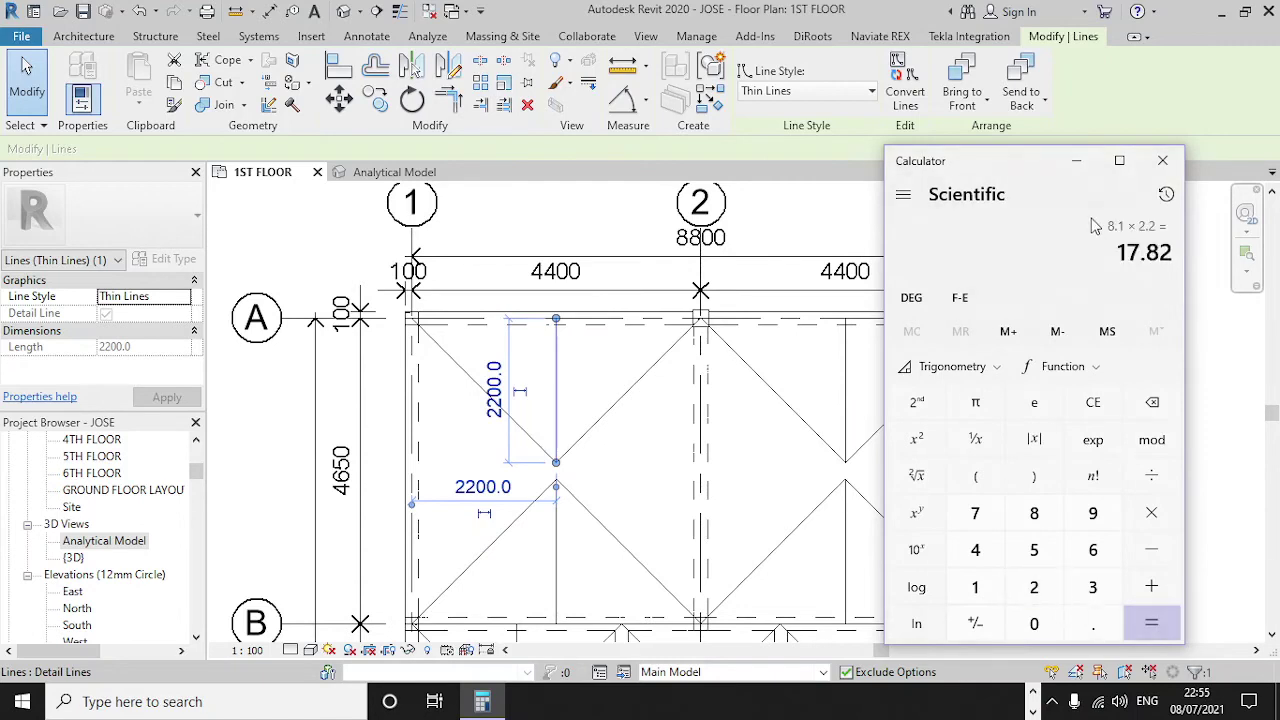
{"action": "left_click", "coordinate": [1076, 160]}
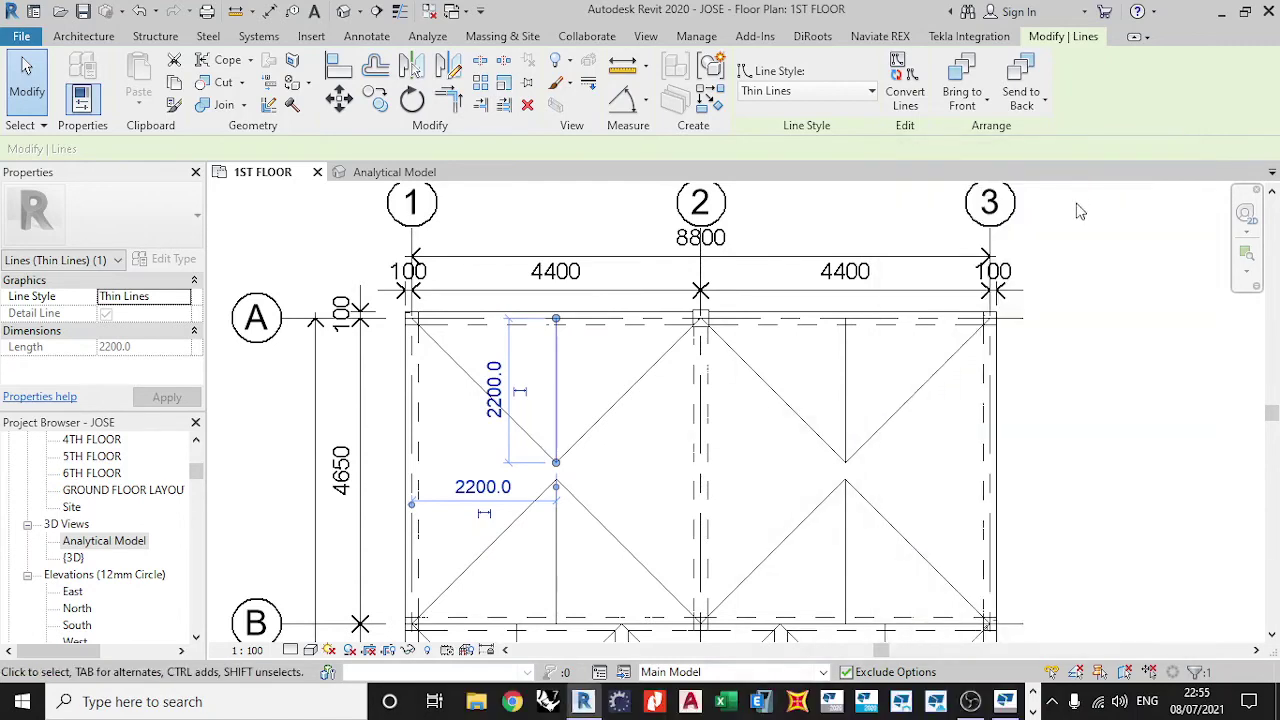
Back in Tedds, add a new load row to Span 1
{"action": "left_click", "coordinate": [1005, 701]}
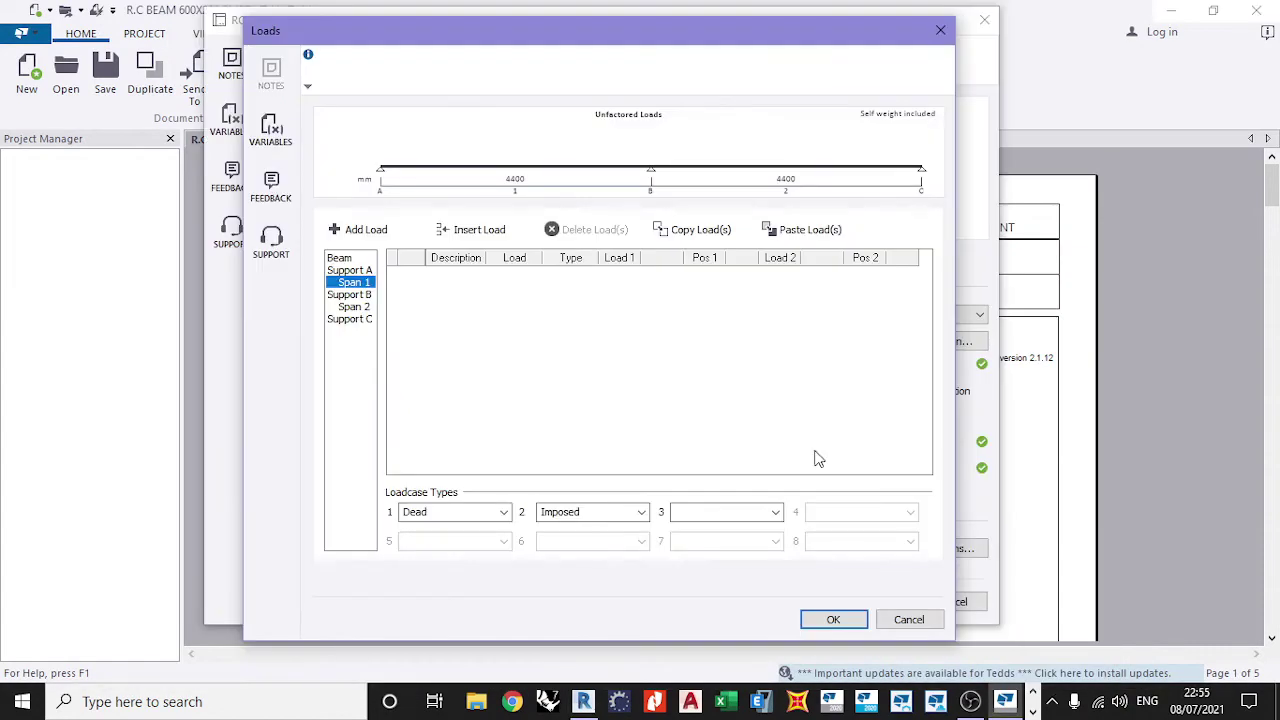
{"action": "left_click", "coordinate": [361, 230]}
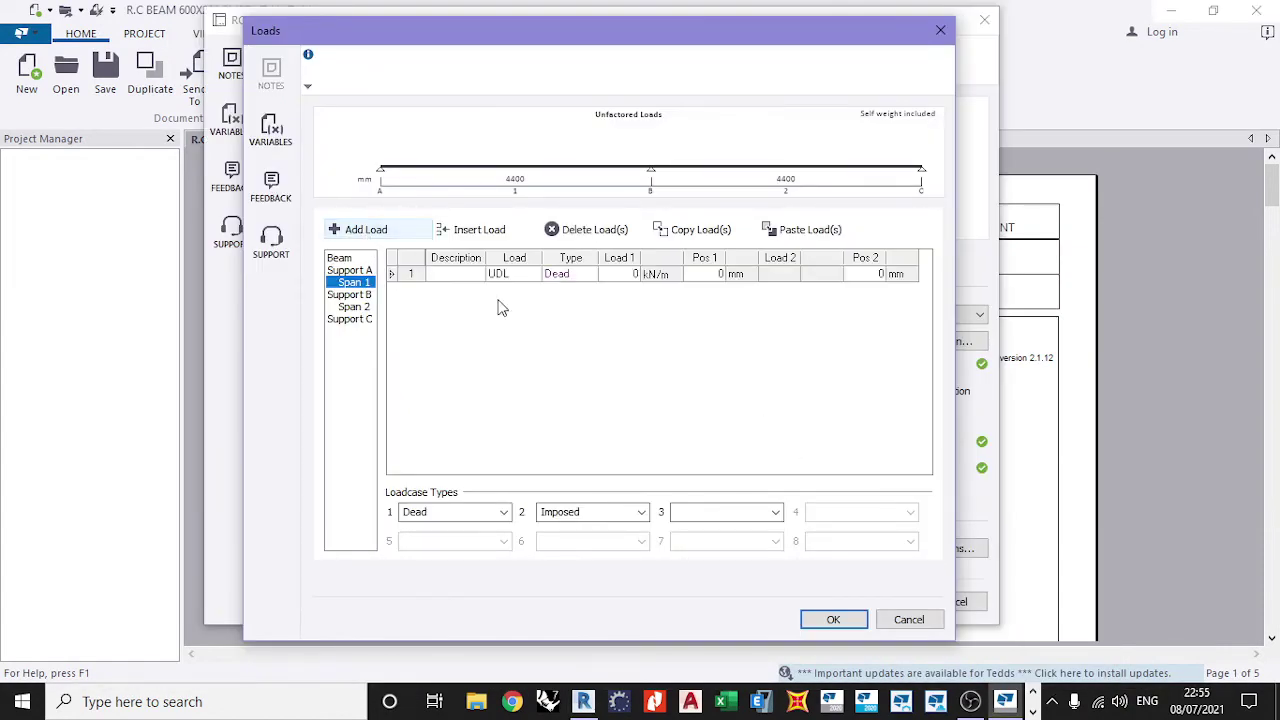
{"action": "left_click", "coordinate": [342, 260]}
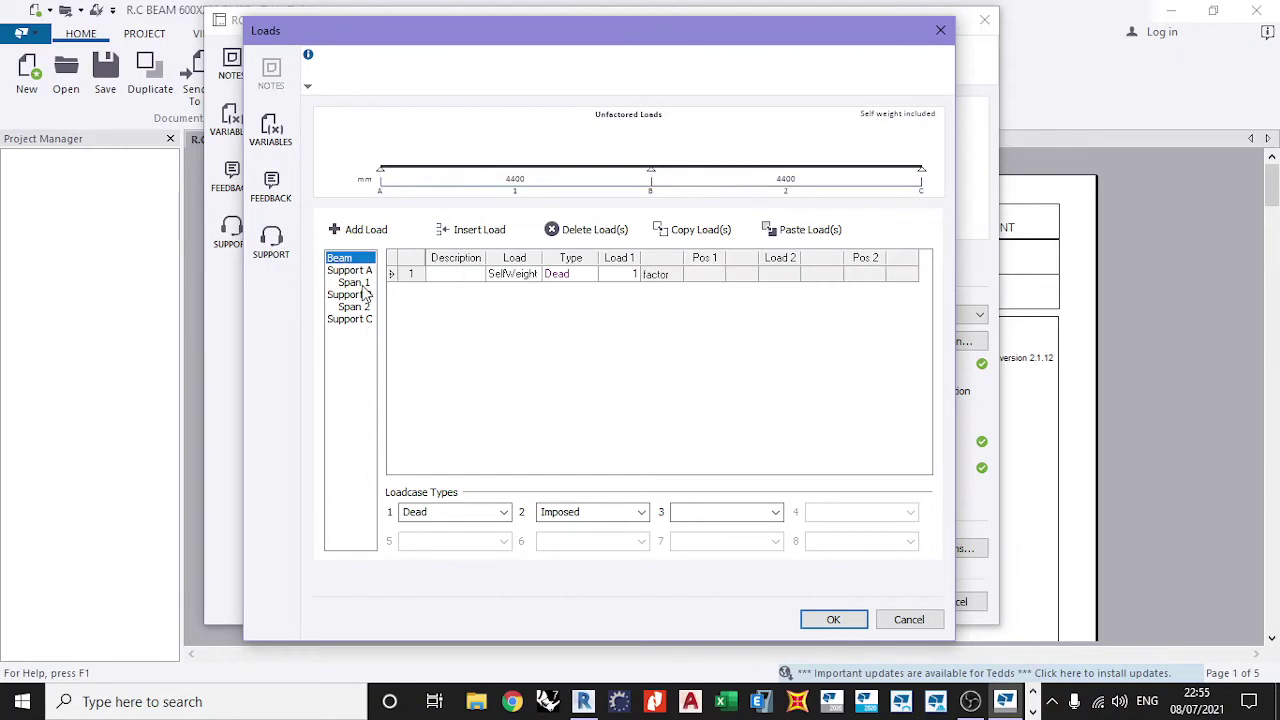
{"action": "left_click", "coordinate": [355, 284]}
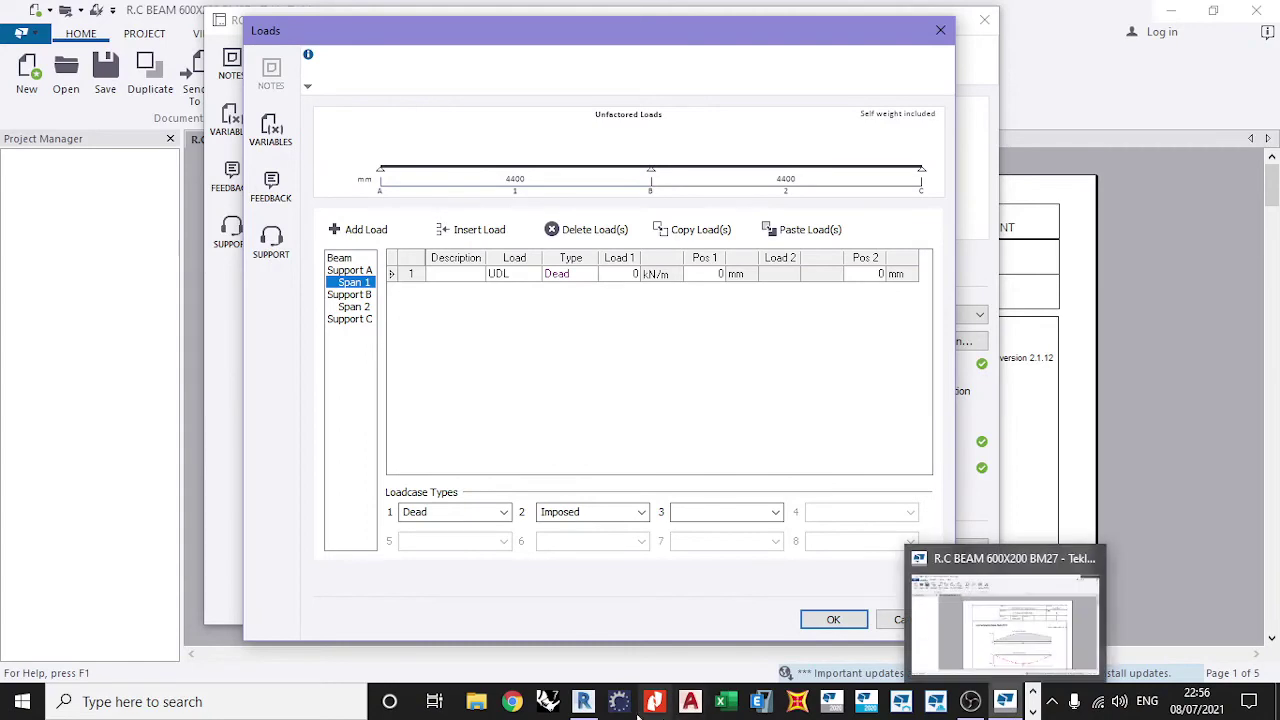
Glance at the Revit floor plan, then open row 1's load kind list in Tedds
{"action": "left_click", "coordinate": [605, 635]}
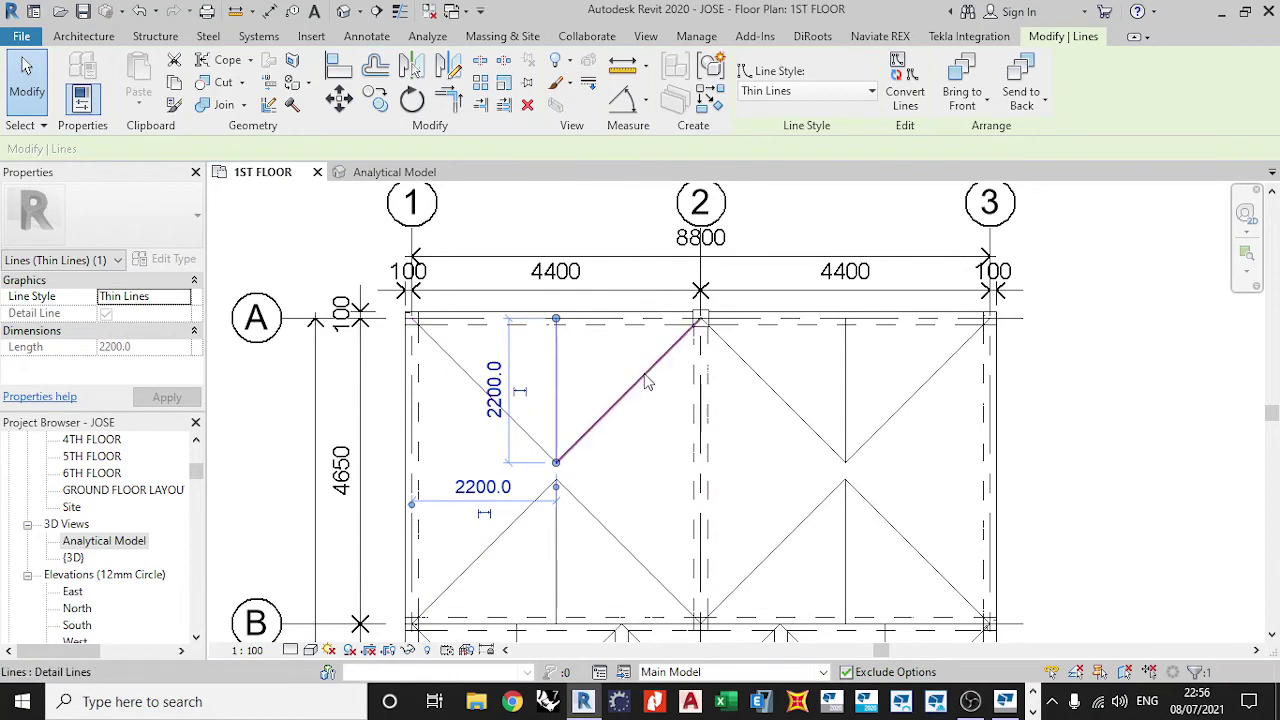
{"action": "mouse_move", "coordinate": [1005, 701]}
{"action": "left_click", "coordinate": [1000, 610]}
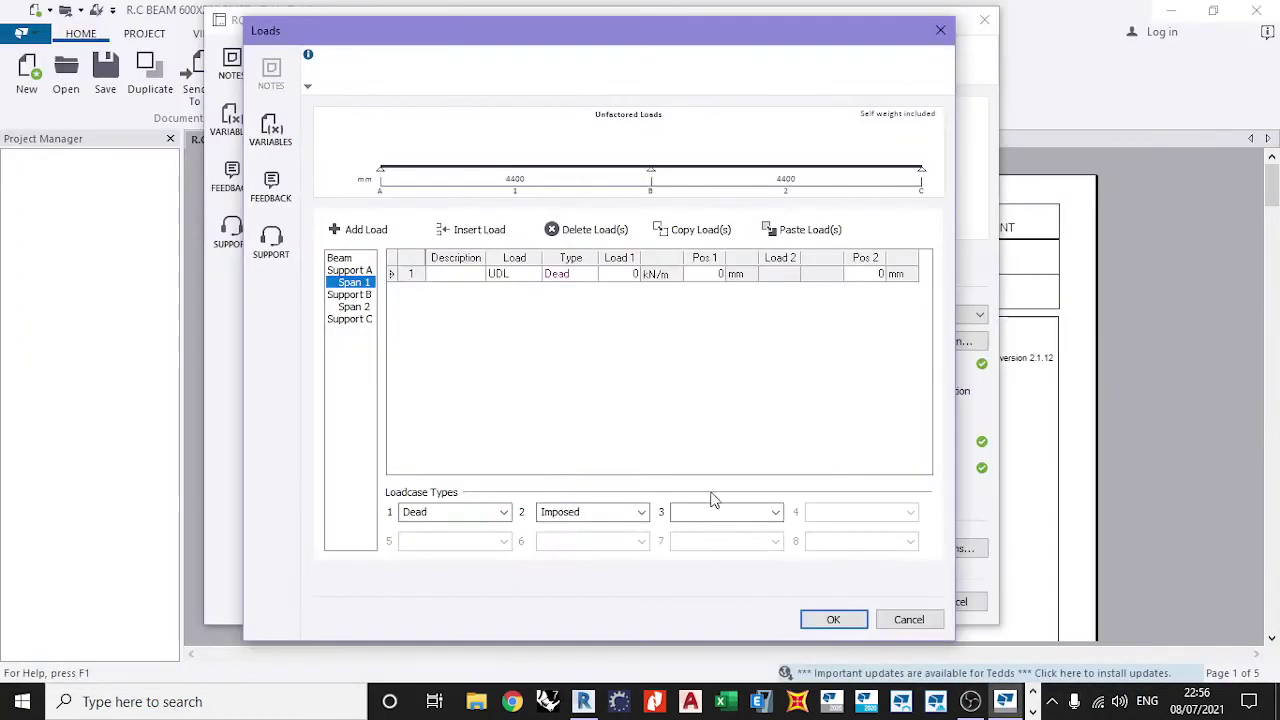
{"action": "left_click", "coordinate": [533, 280]}
{"action": "left_click", "coordinate": [533, 277]}
Make row 1 a Trapez Load with Load 1 of 17.82 kN/m
{"action": "left_click", "coordinate": [518, 338]}
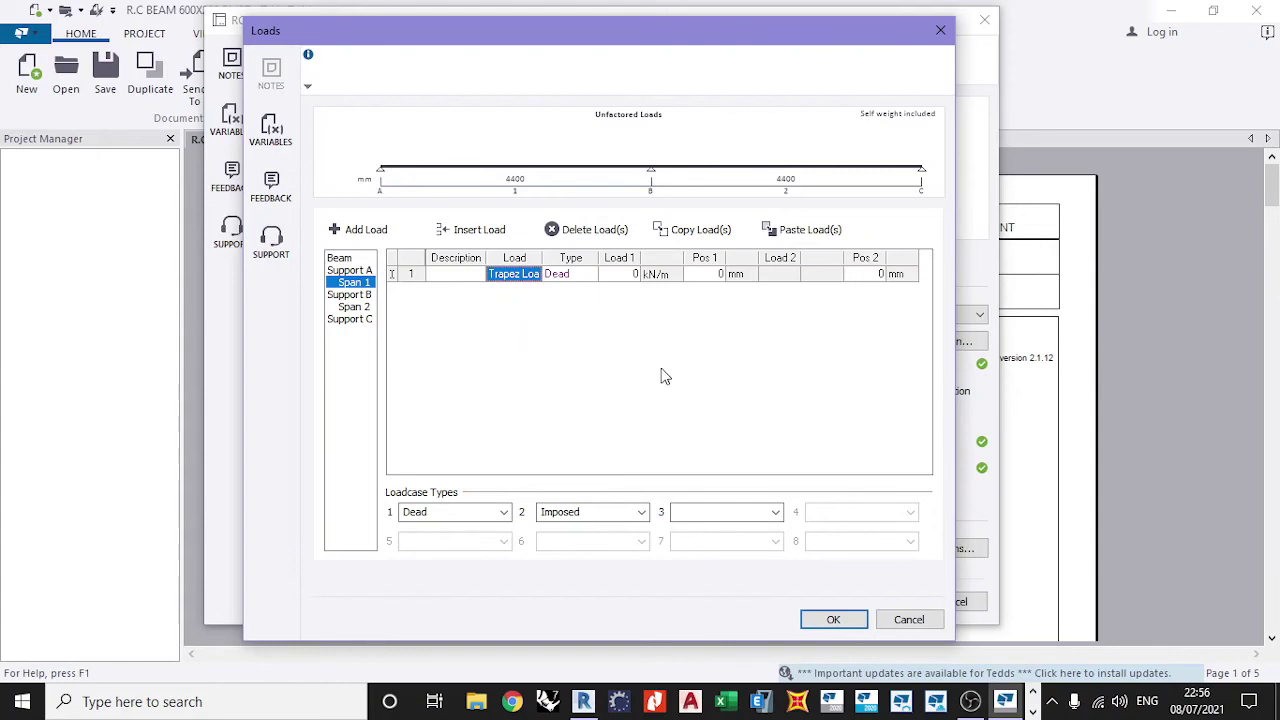
{"action": "key", "text": "Tab"}
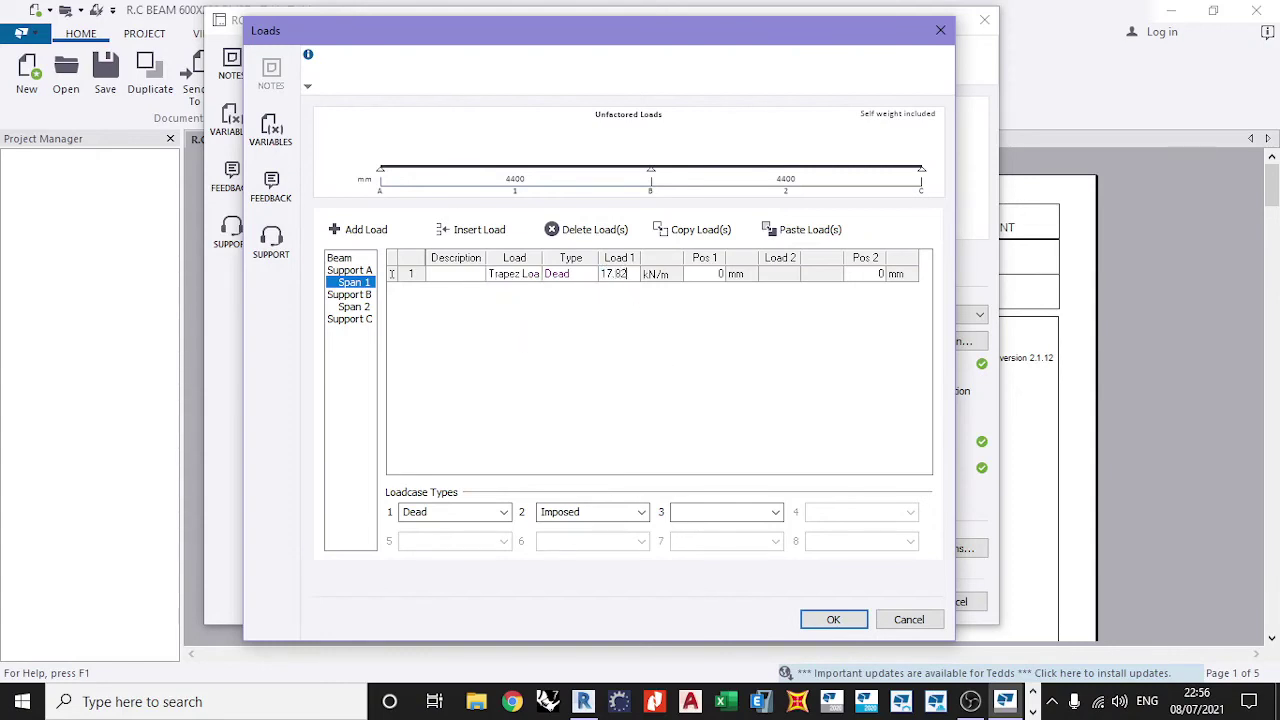
{"action": "type", "text": "17.82"}
{"action": "key", "text": "Return"}
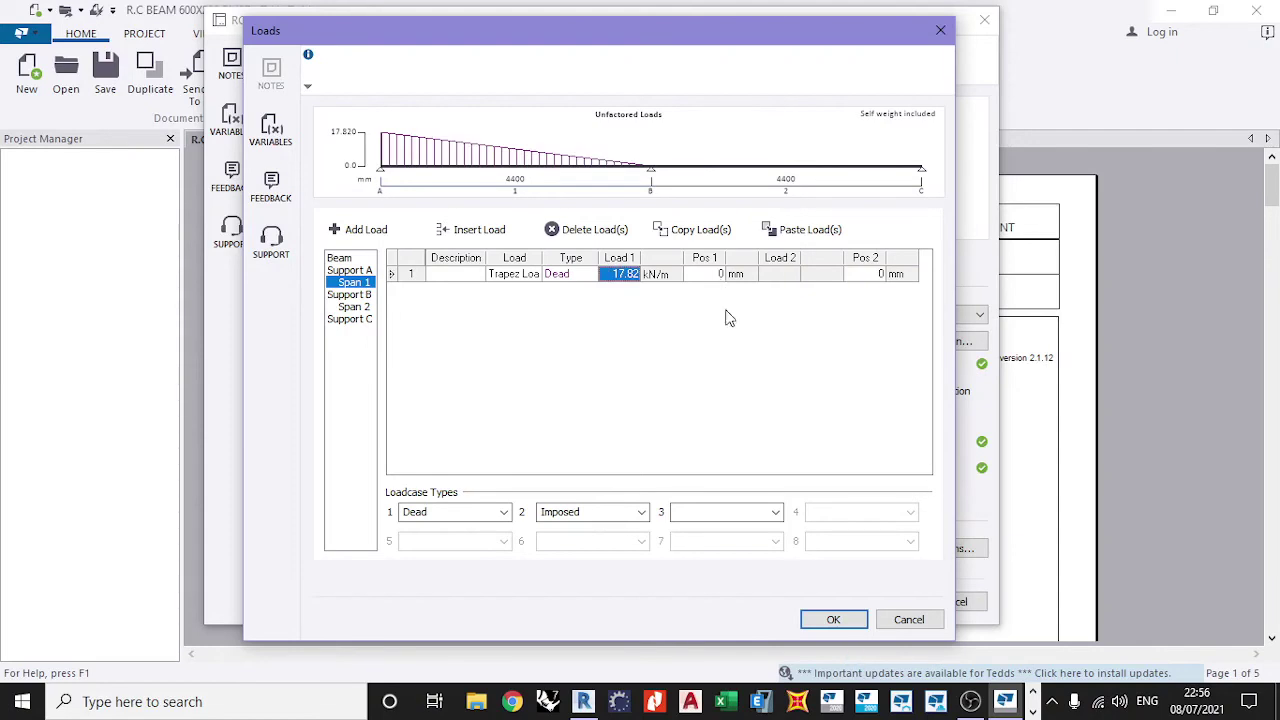
Set Pos 1 and Pos 2 to 2200 mm and add a second Span 1 load row
{"action": "left_click", "coordinate": [724, 274]}
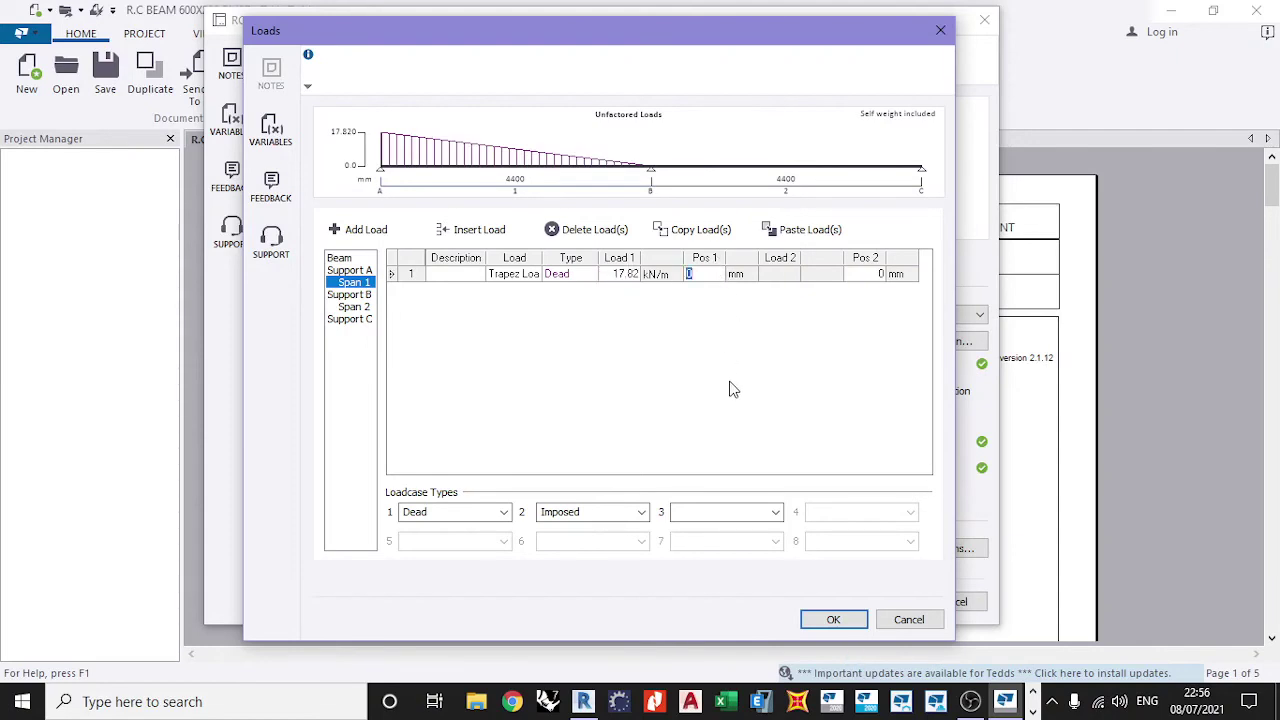
{"action": "type", "text": "2200"}
{"action": "key", "text": "Return"}
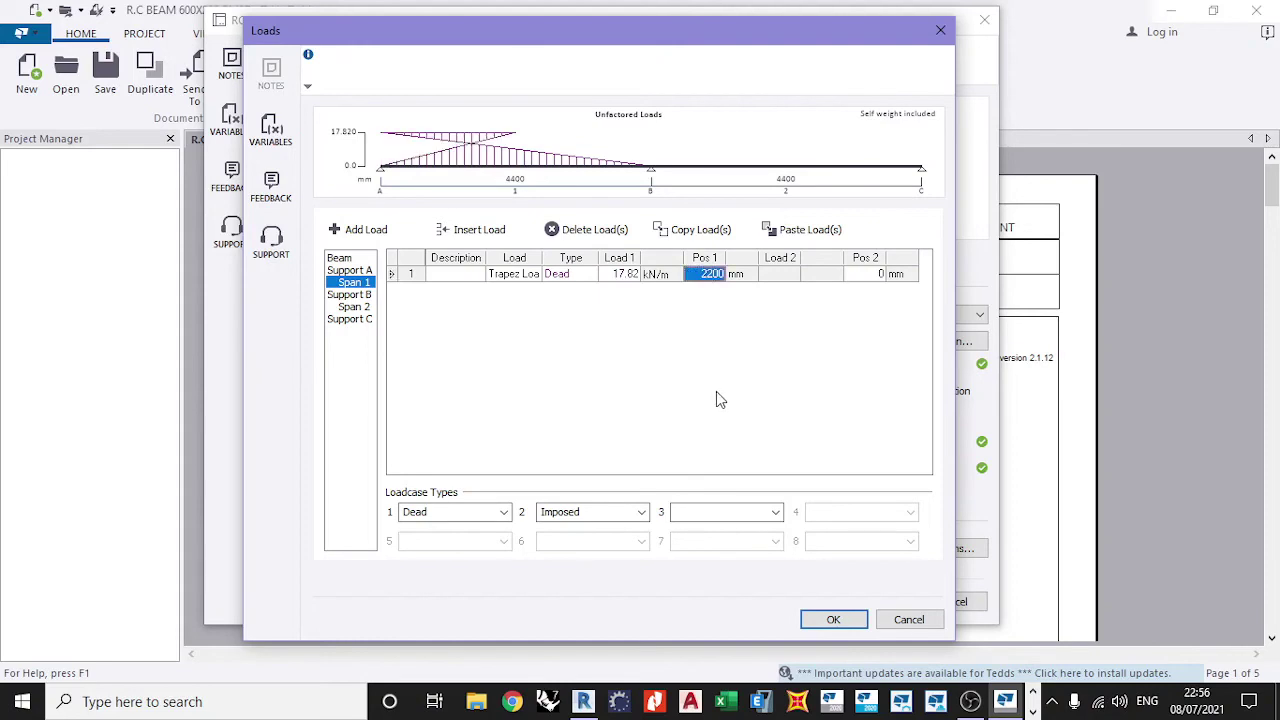
{"action": "left_click", "coordinate": [863, 279]}
{"action": "type", "text": "2200"}
{"action": "key", "text": "Return"}
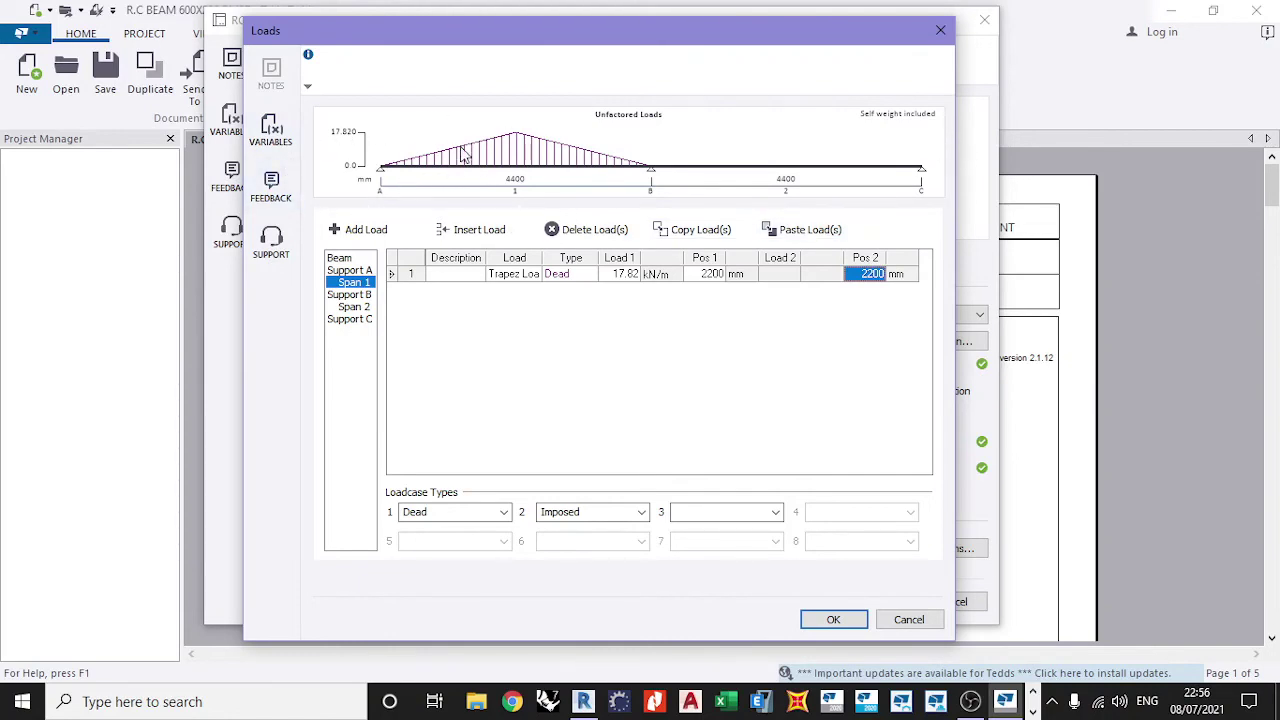
{"action": "mouse_move", "coordinate": [583, 701]}
{"action": "left_click", "coordinate": [360, 229]}
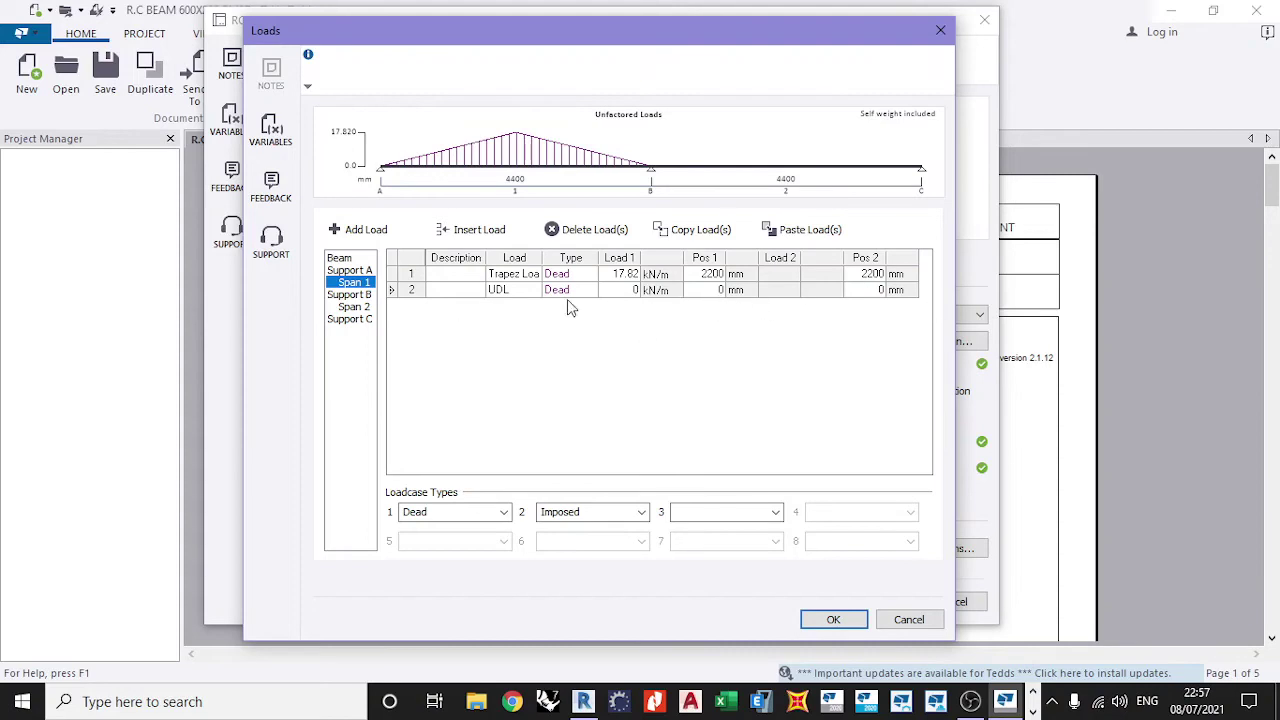
Delete the extra UDL row and duplicate row 1's trapezoidal load as row 2
{"action": "left_click", "coordinate": [588, 232]}
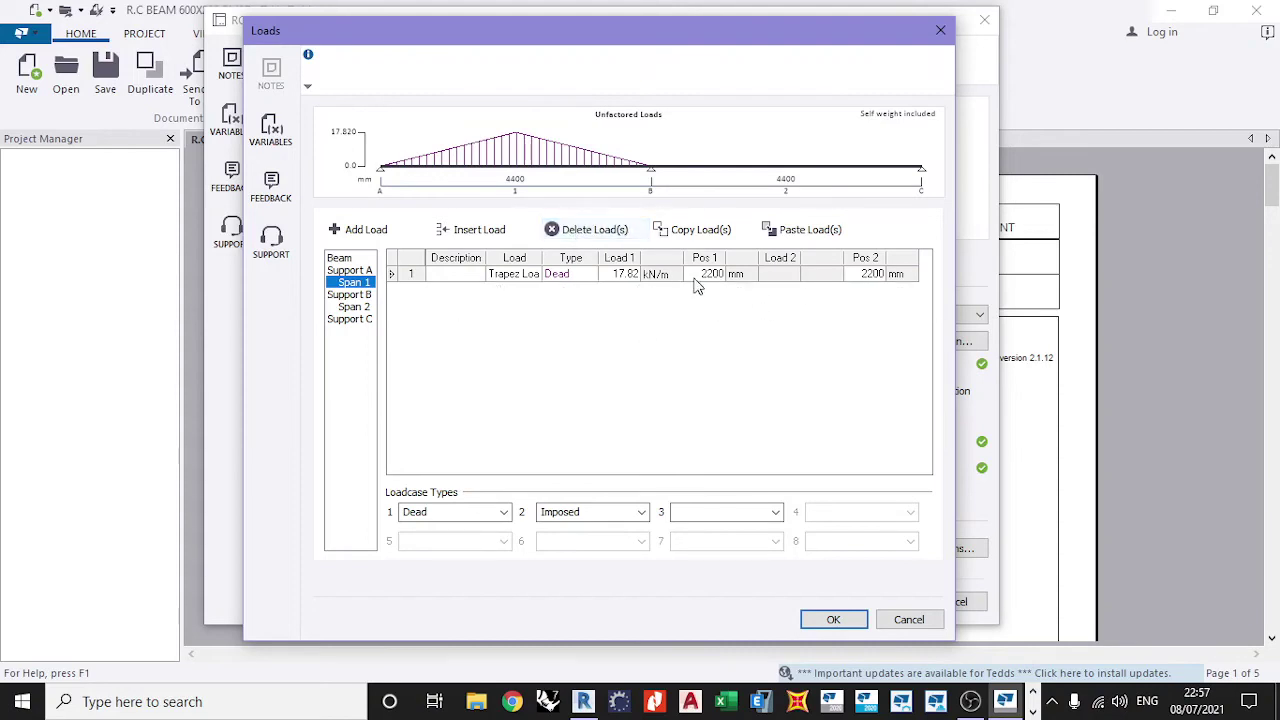
{"action": "left_click", "coordinate": [393, 279]}
{"action": "left_click", "coordinate": [716, 233]}
{"action": "left_click", "coordinate": [770, 231]}
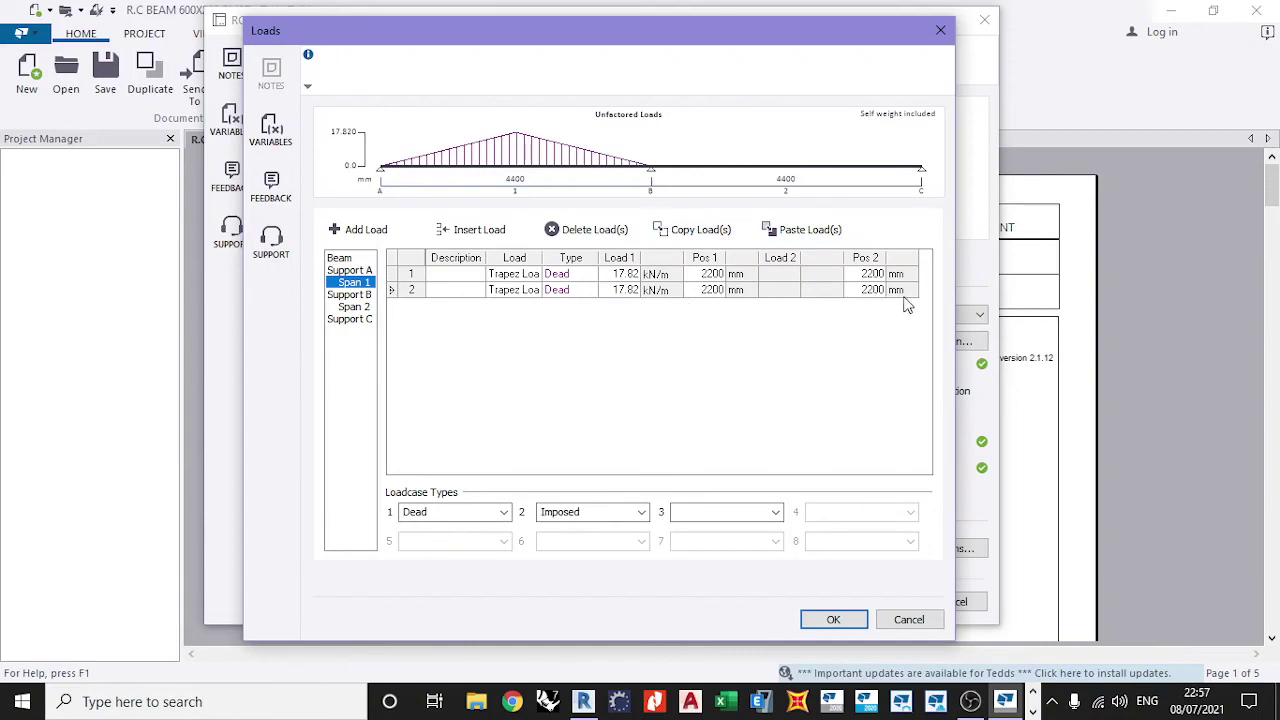
Change row 2's load type to Imposed, then reopen Calculator and clear it
{"action": "left_click", "coordinate": [580, 290]}
{"action": "left_click", "coordinate": [588, 290]}
{"action": "left_click", "coordinate": [583, 318]}
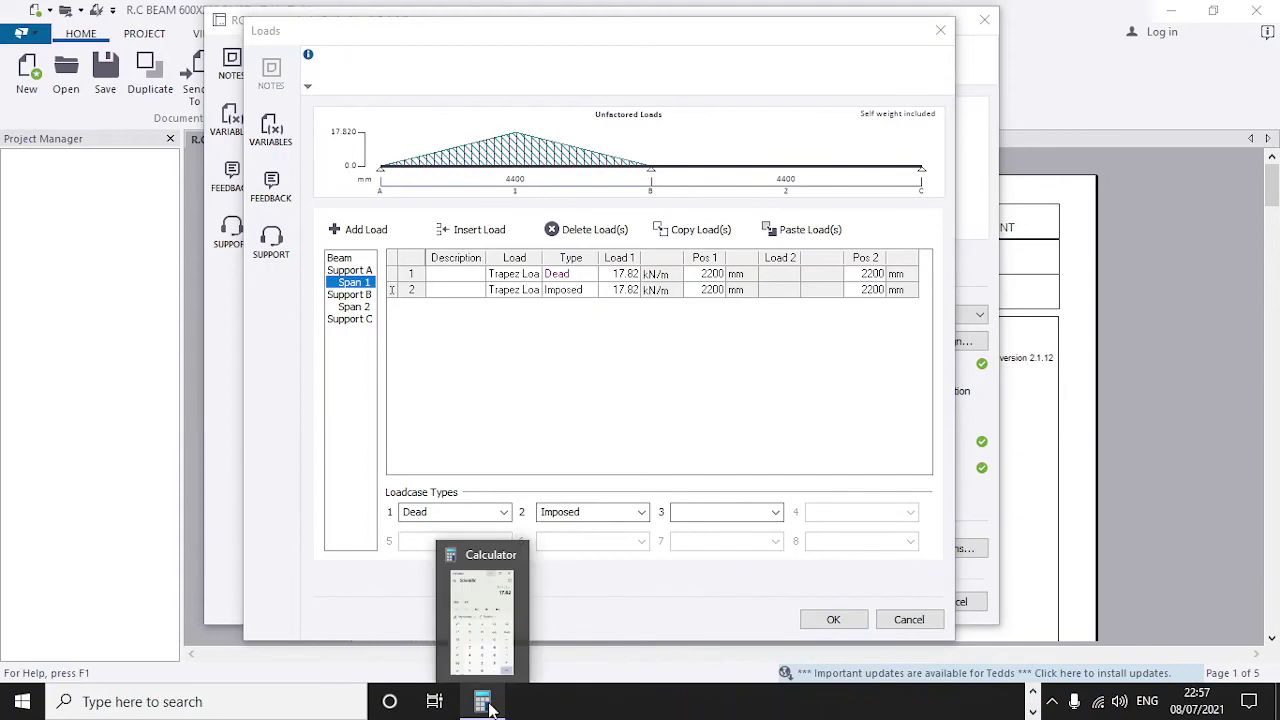
{"action": "left_click", "coordinate": [491, 600]}
{"action": "left_click", "coordinate": [1104, 418]}
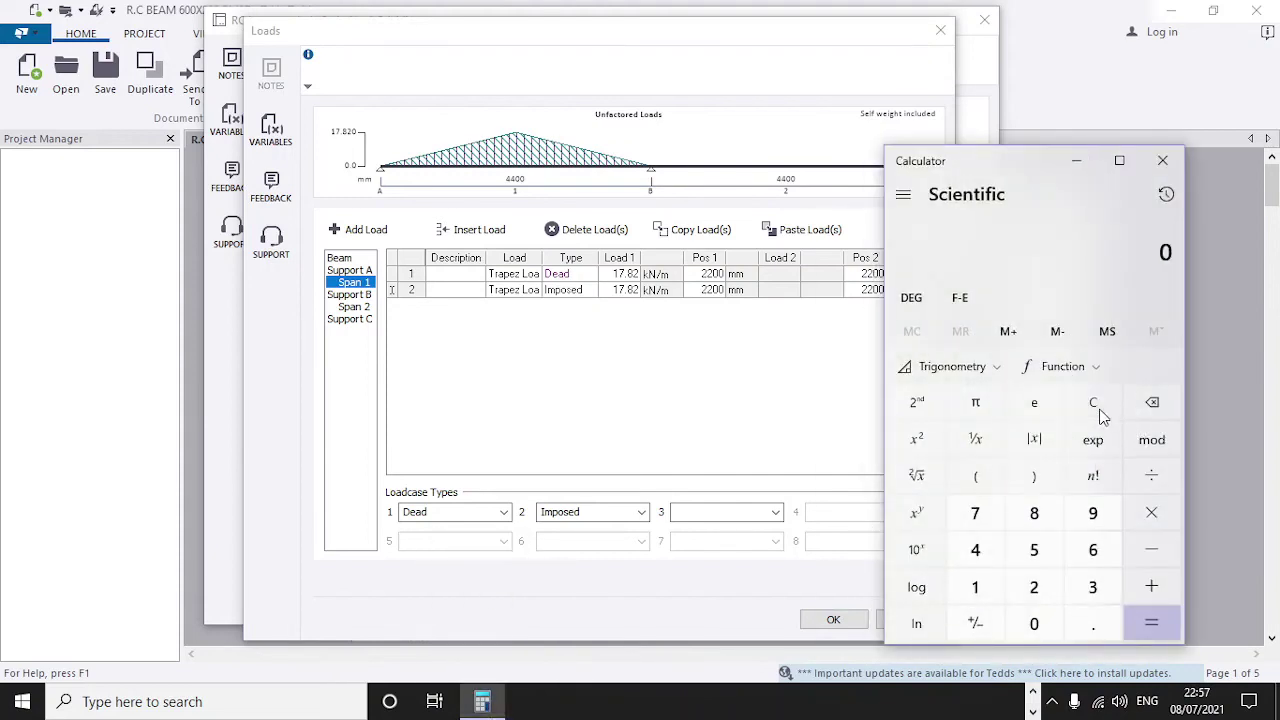
Compute 1.5 × 2.2 = 3.3 in Calculator
{"action": "left_click", "coordinate": [984, 600]}
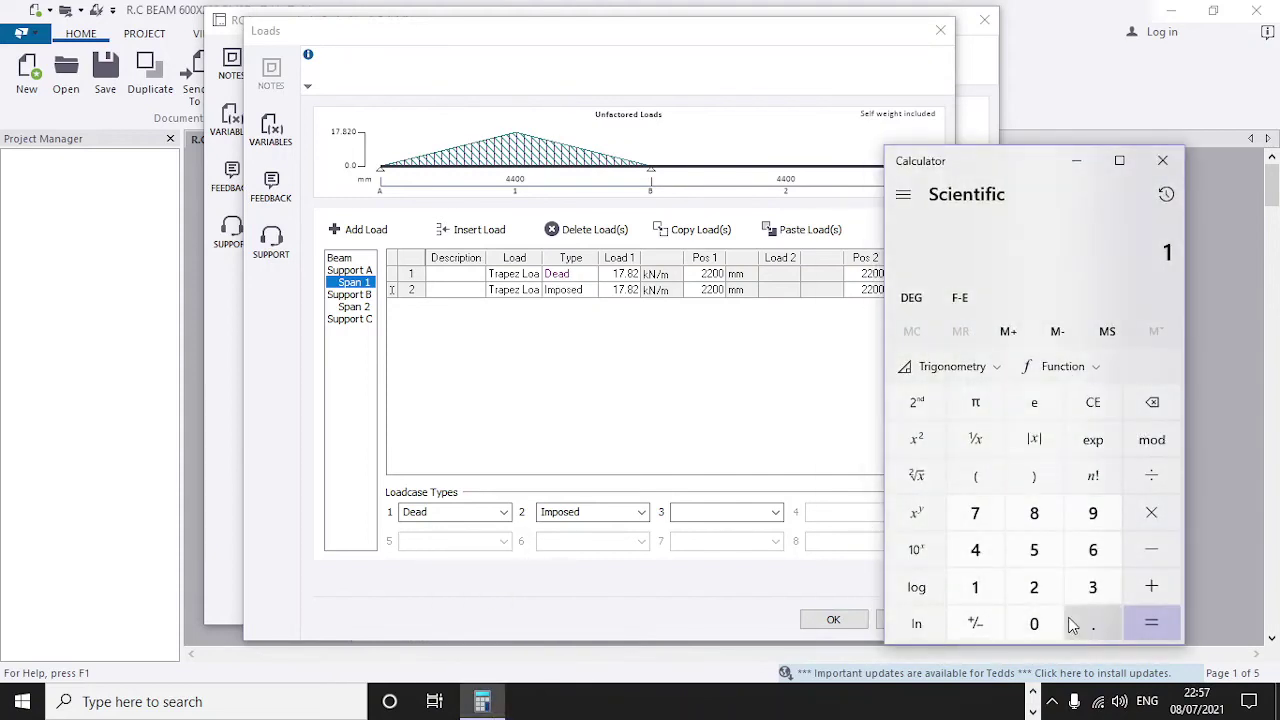
{"action": "left_click", "coordinate": [1090, 620]}
{"action": "left_click", "coordinate": [1034, 551]}
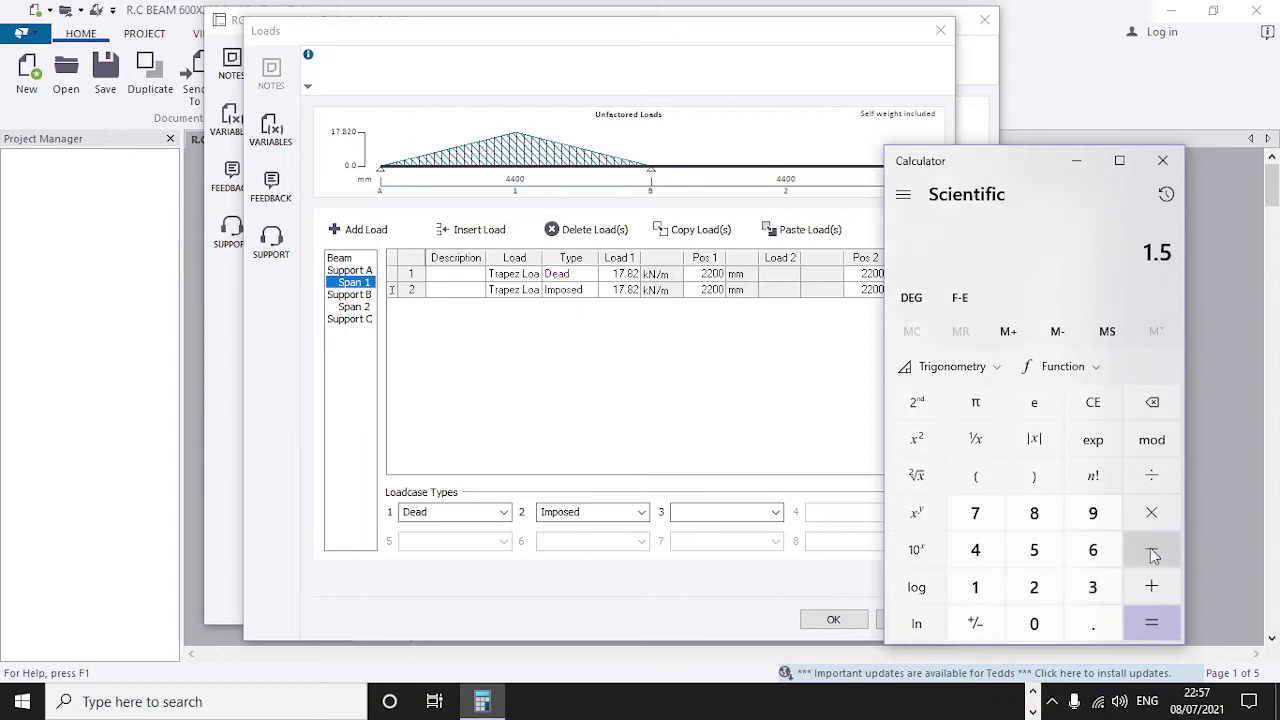
{"action": "left_click", "coordinate": [1151, 515]}
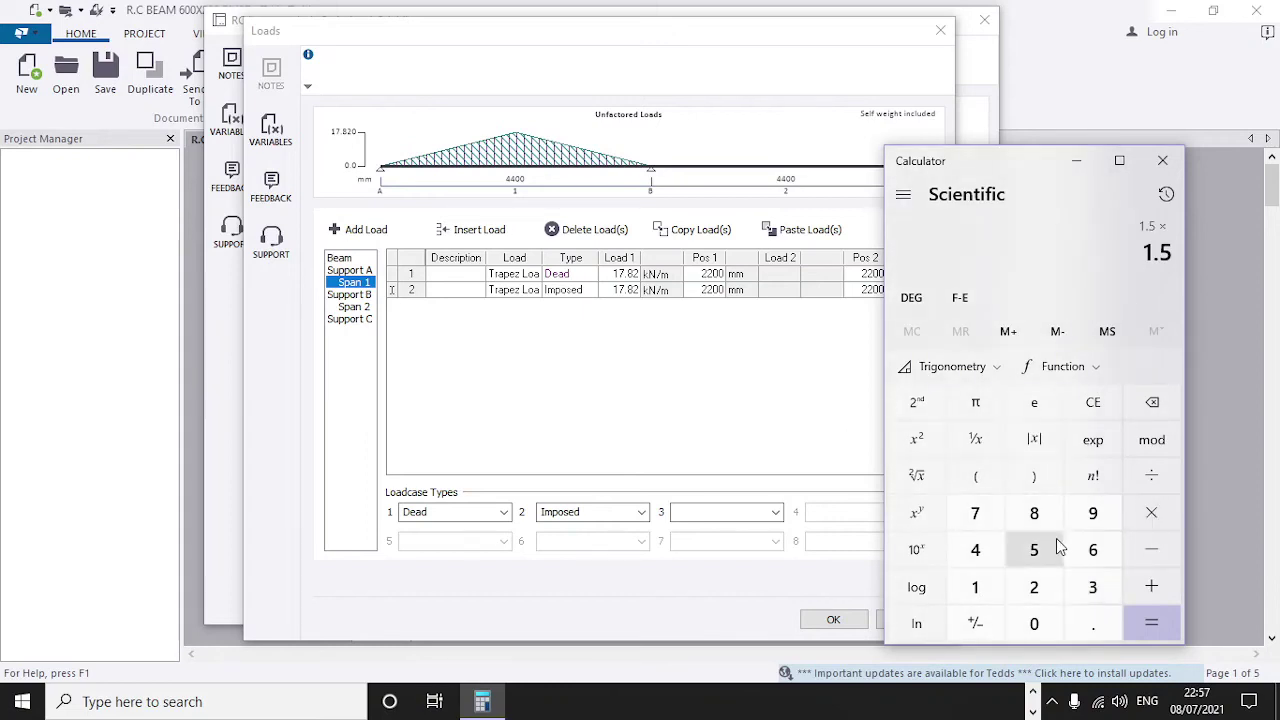
{"action": "left_click", "coordinate": [1040, 600]}
{"action": "left_click", "coordinate": [1088, 619]}
{"action": "left_click", "coordinate": [1050, 588]}
{"action": "left_click", "coordinate": [1164, 621]}
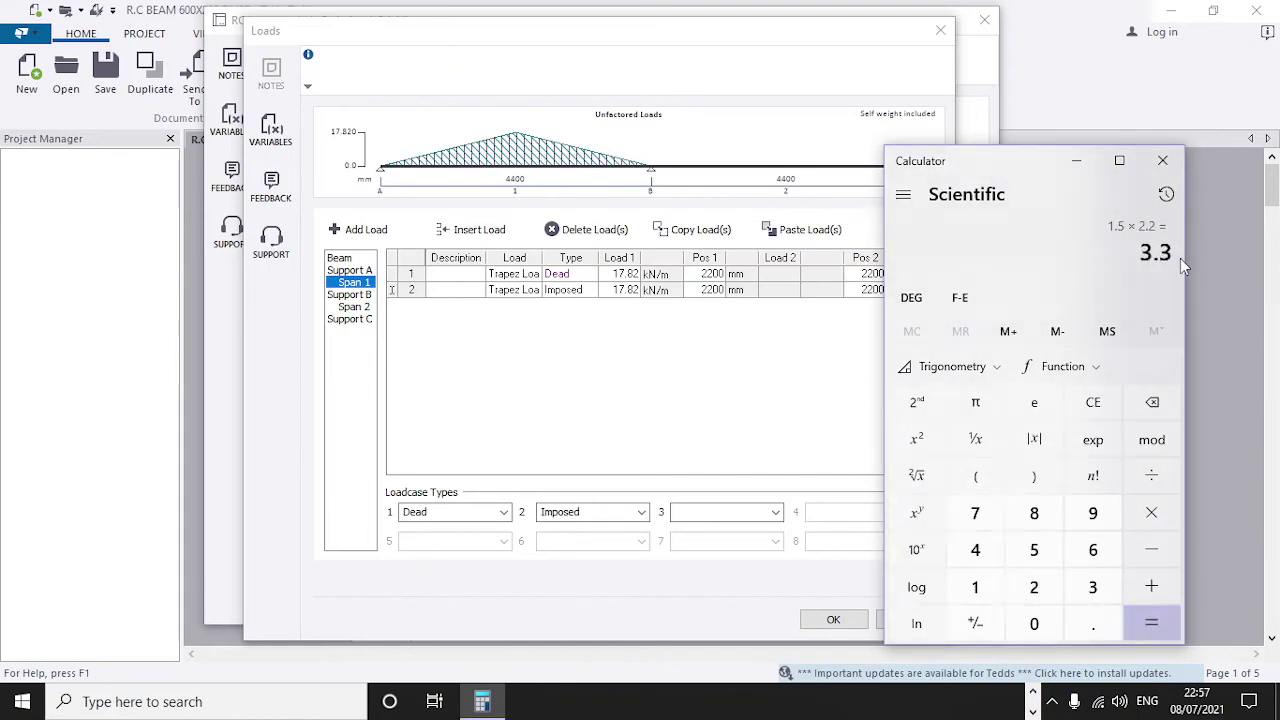
Enter 3.3 kN/m as the Imposed trapezoidal load's Load 1 value
{"action": "left_click", "coordinate": [1076, 160]}
{"action": "double_click", "coordinate": [620, 290]}
{"action": "type", "text": "3.3"}
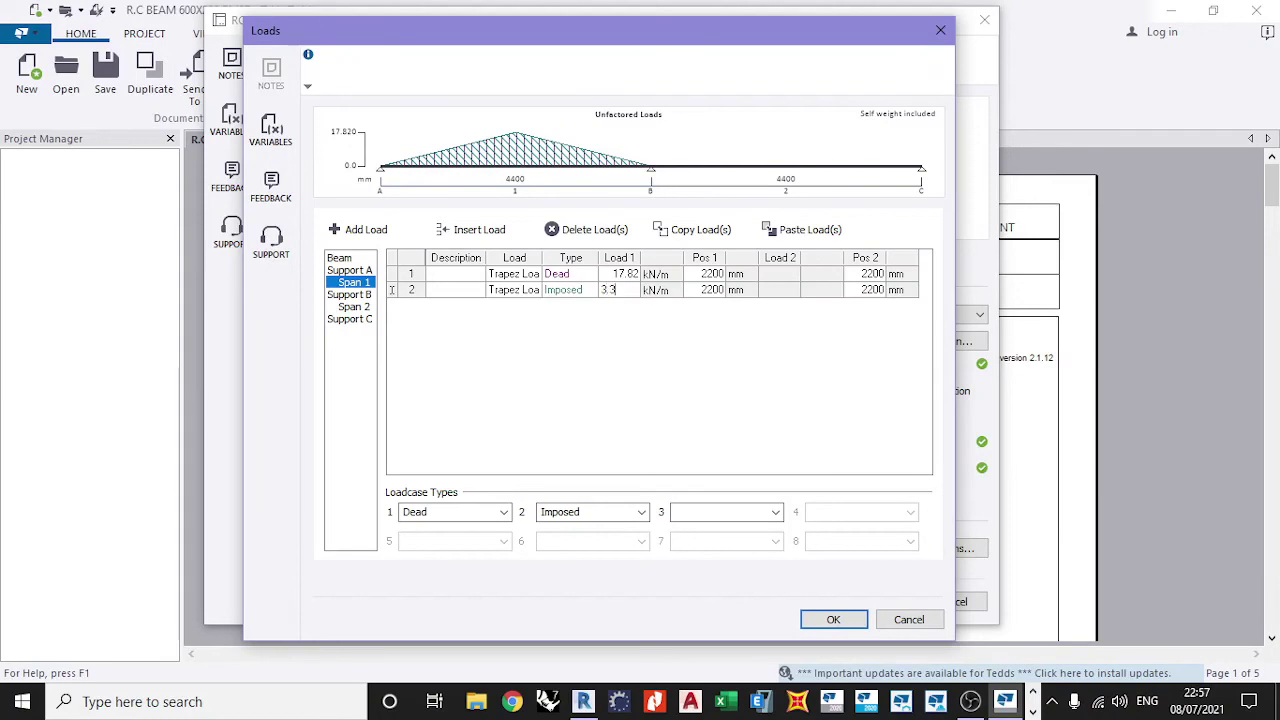
{"action": "key", "text": "Return"}
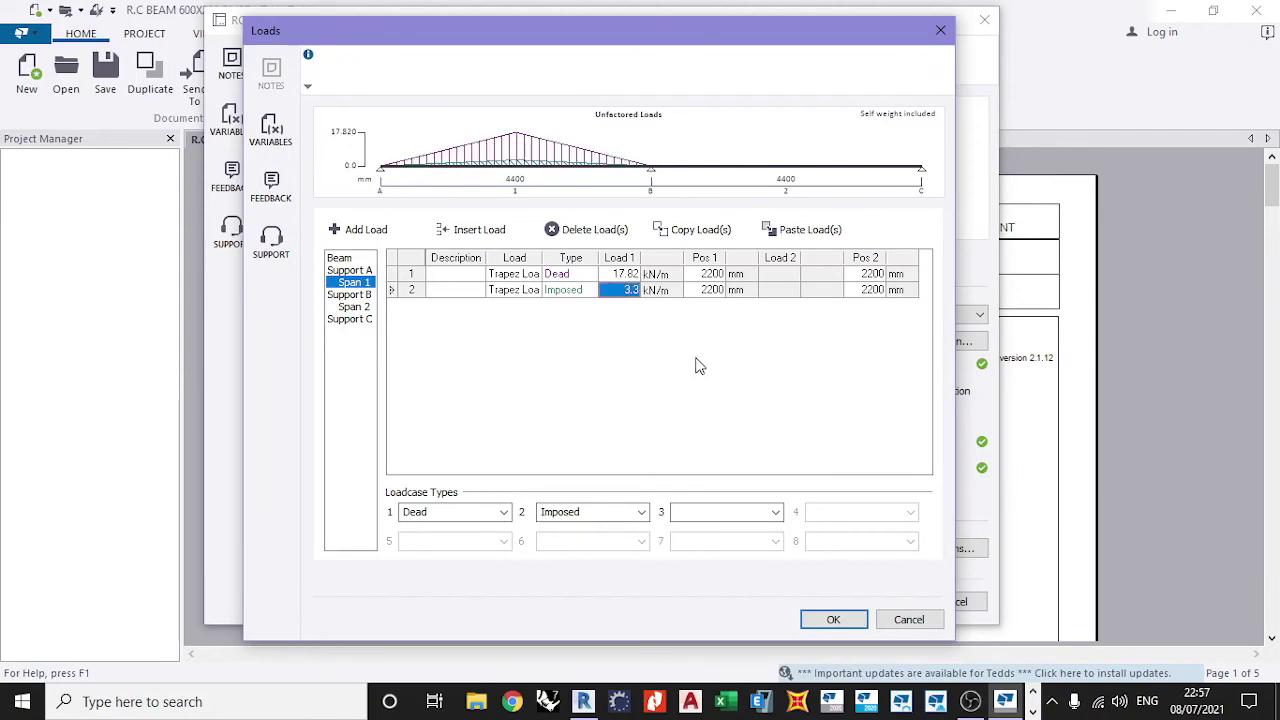
{"action": "left_click", "coordinate": [356, 307]}
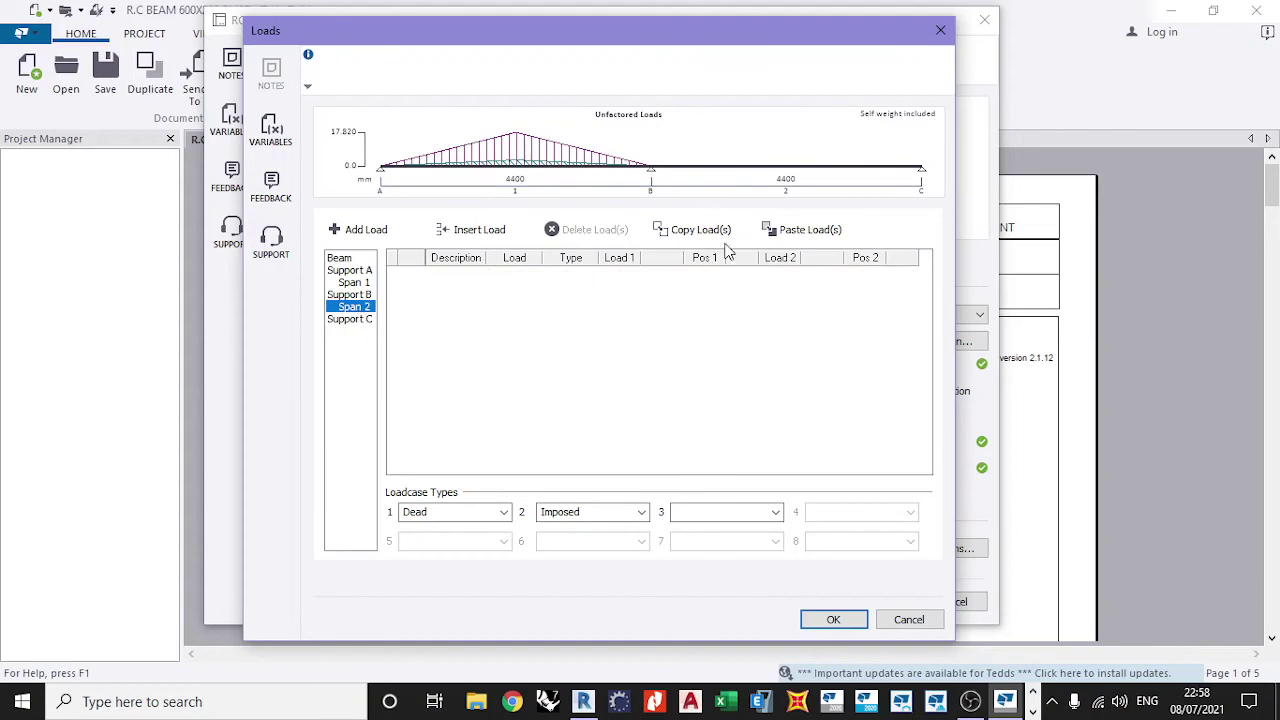
{"action": "mouse_move", "coordinate": [597, 704]}
{"action": "left_click", "coordinate": [590, 615]}
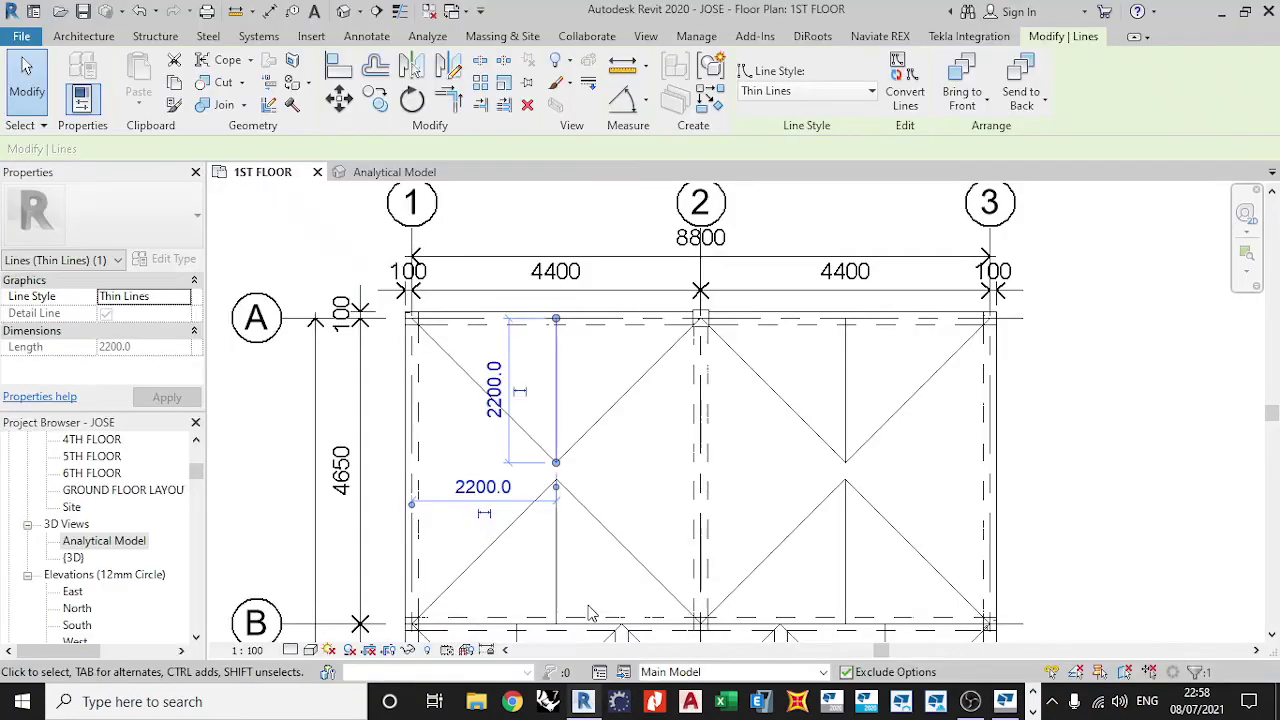
{"action": "left_click", "coordinate": [858, 200]}
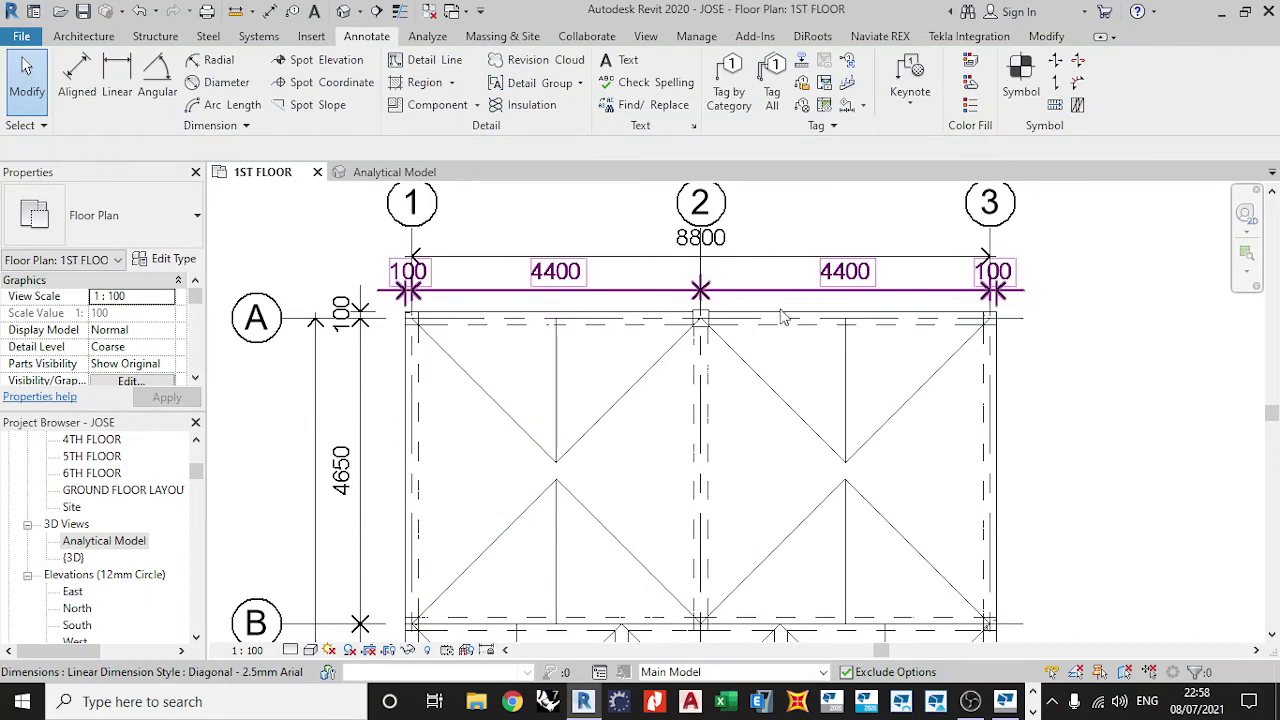
{"action": "left_click", "coordinate": [847, 392]}
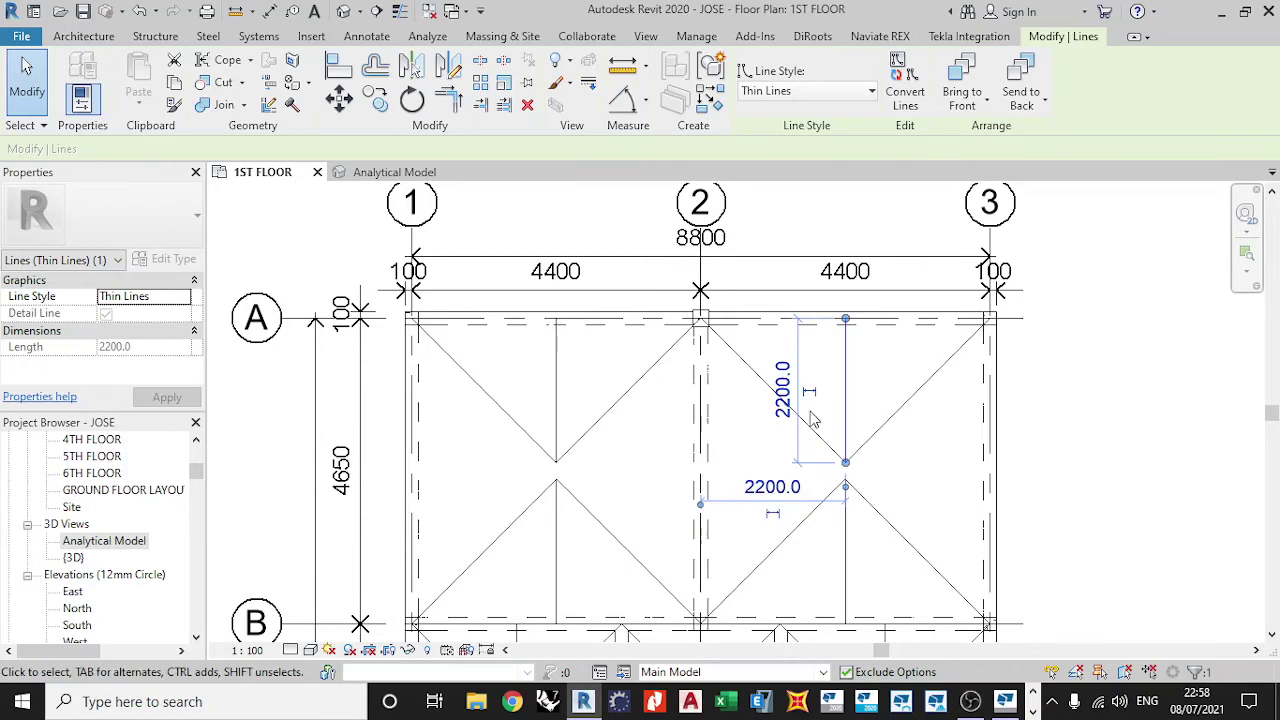
{"action": "left_click", "coordinate": [1059, 390]}
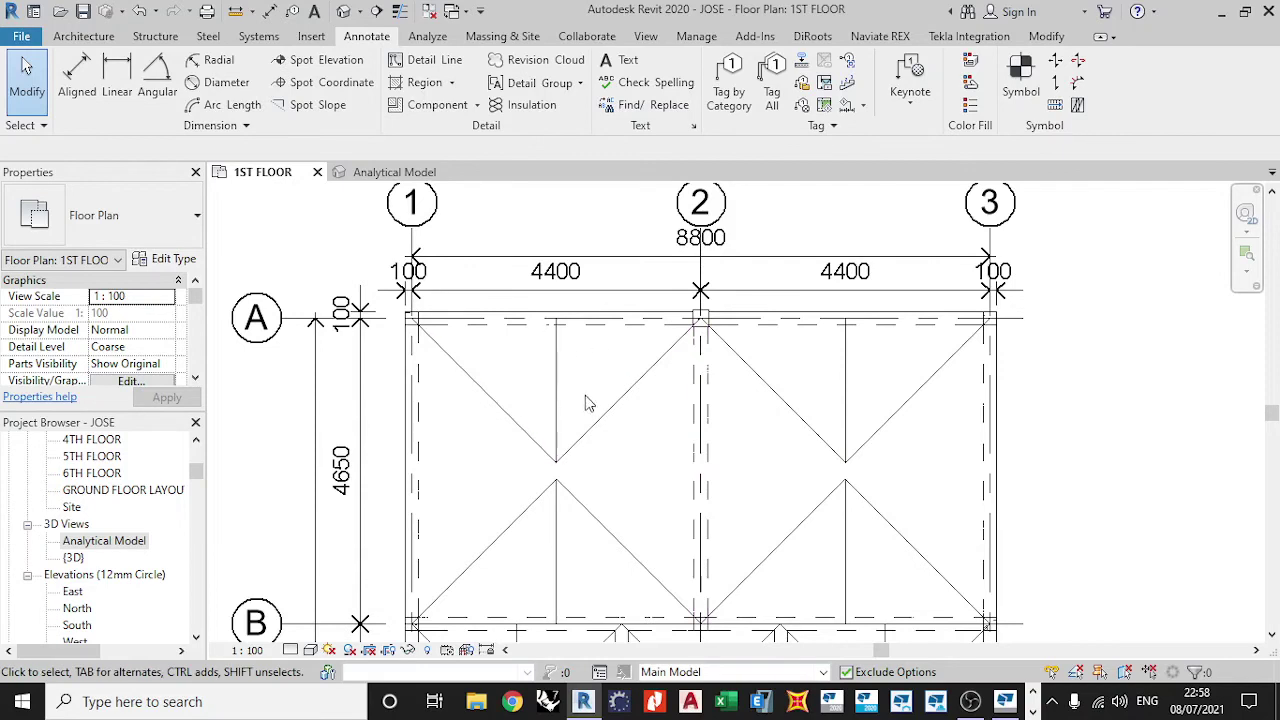
{"action": "mouse_move", "coordinate": [1005, 701]}
{"action": "left_click", "coordinate": [1038, 625]}
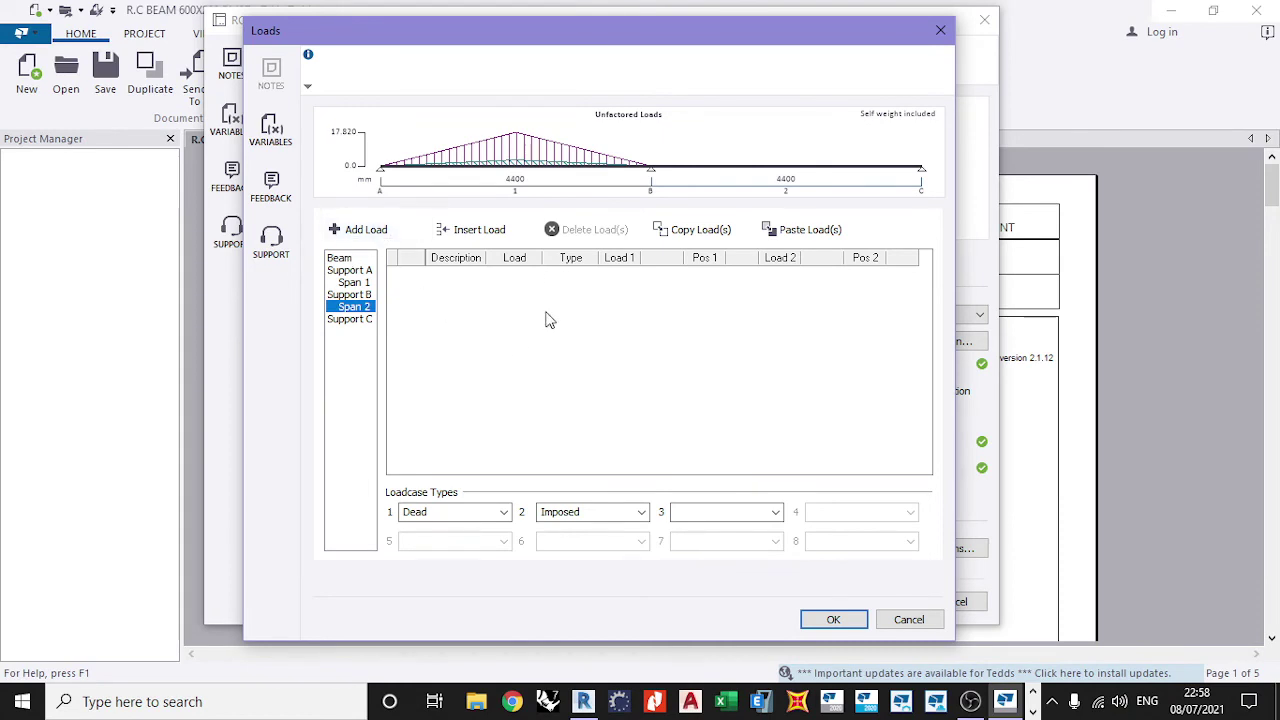
Copy Span 1's 17.82 dead and 3.3 imposed trapezoidal loads onto Span 2 and accept
{"action": "left_click", "coordinate": [348, 283]}
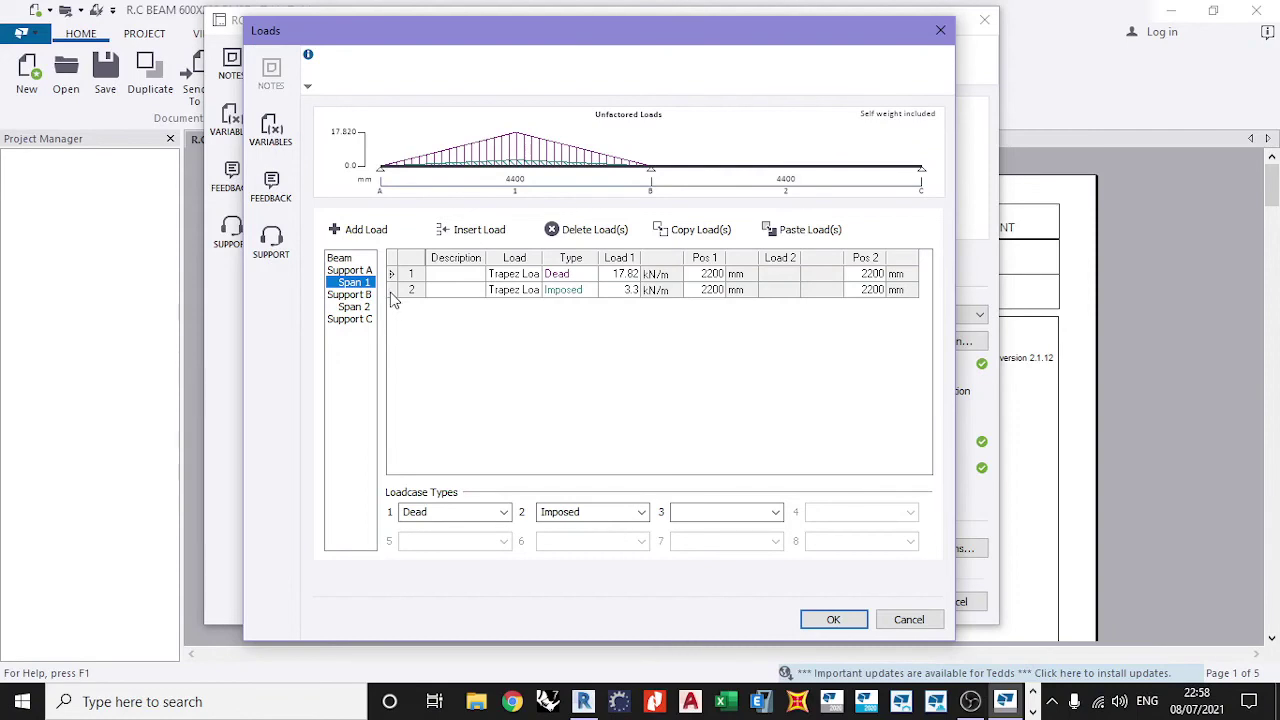
{"action": "left_click", "coordinate": [394, 302]}
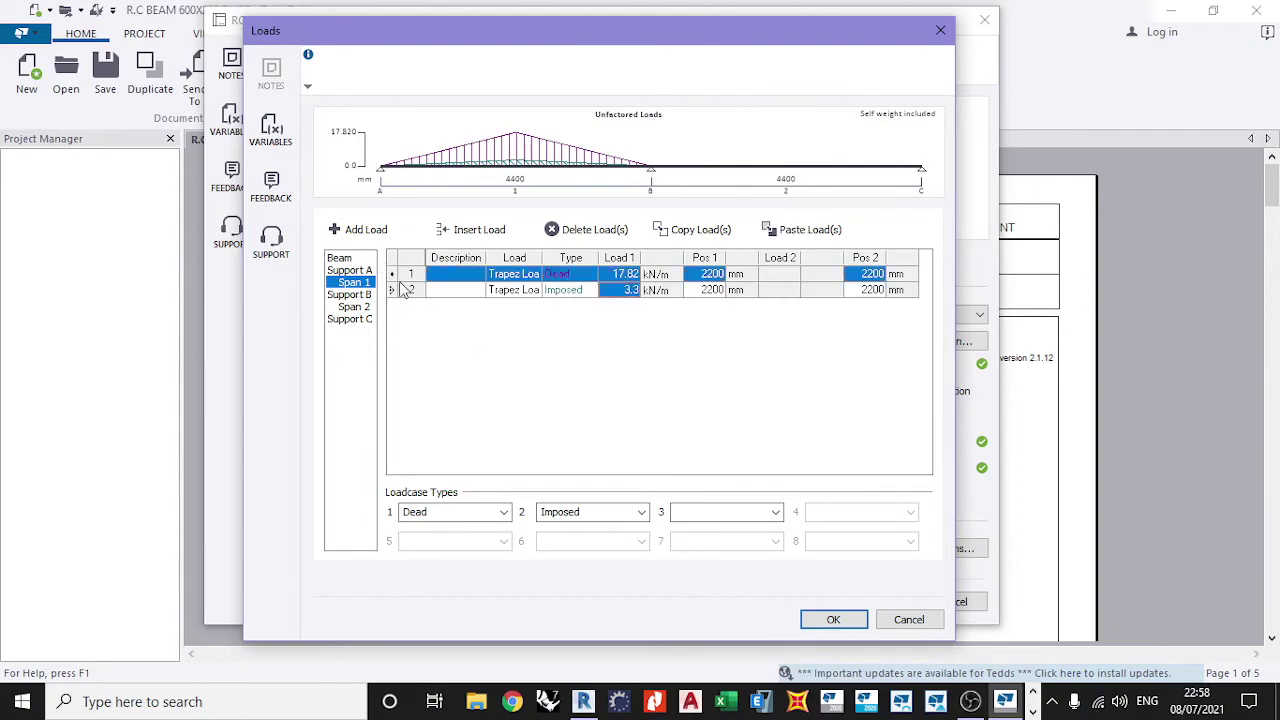
{"action": "left_click", "coordinate": [712, 230]}
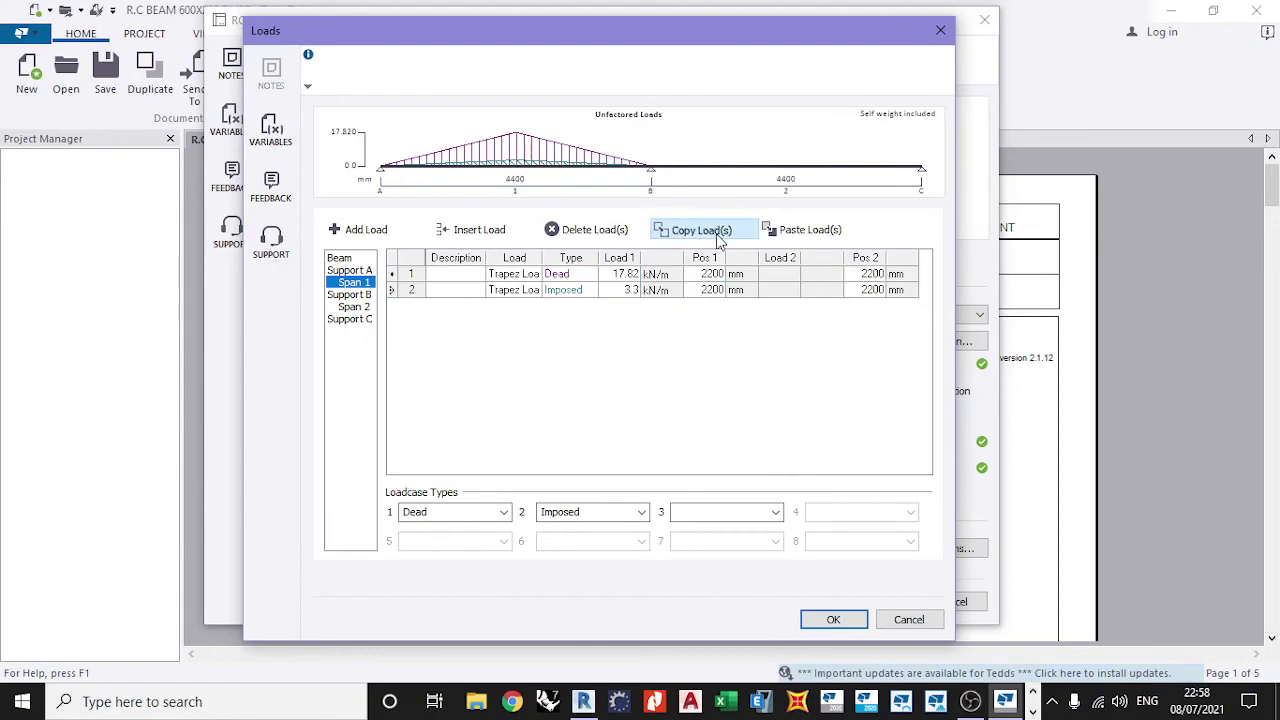
{"action": "left_click", "coordinate": [355, 306]}
{"action": "left_click", "coordinate": [803, 232]}
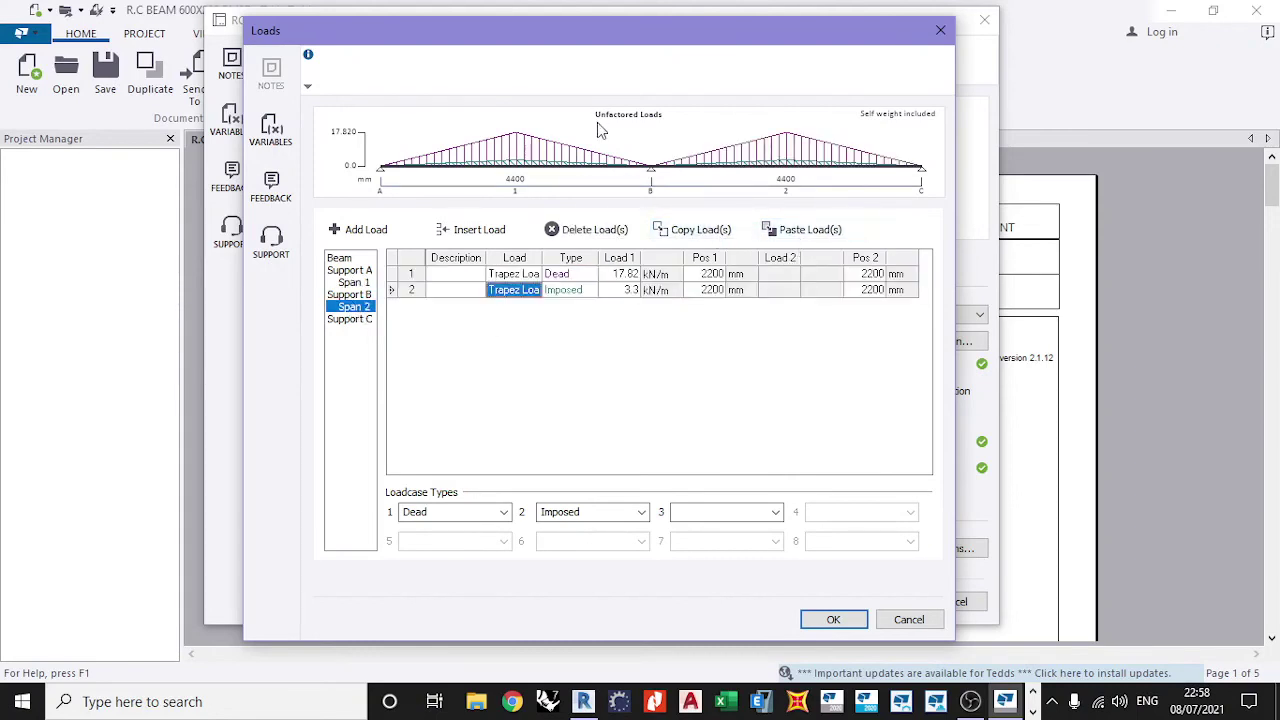
{"action": "left_click", "coordinate": [836, 621]}
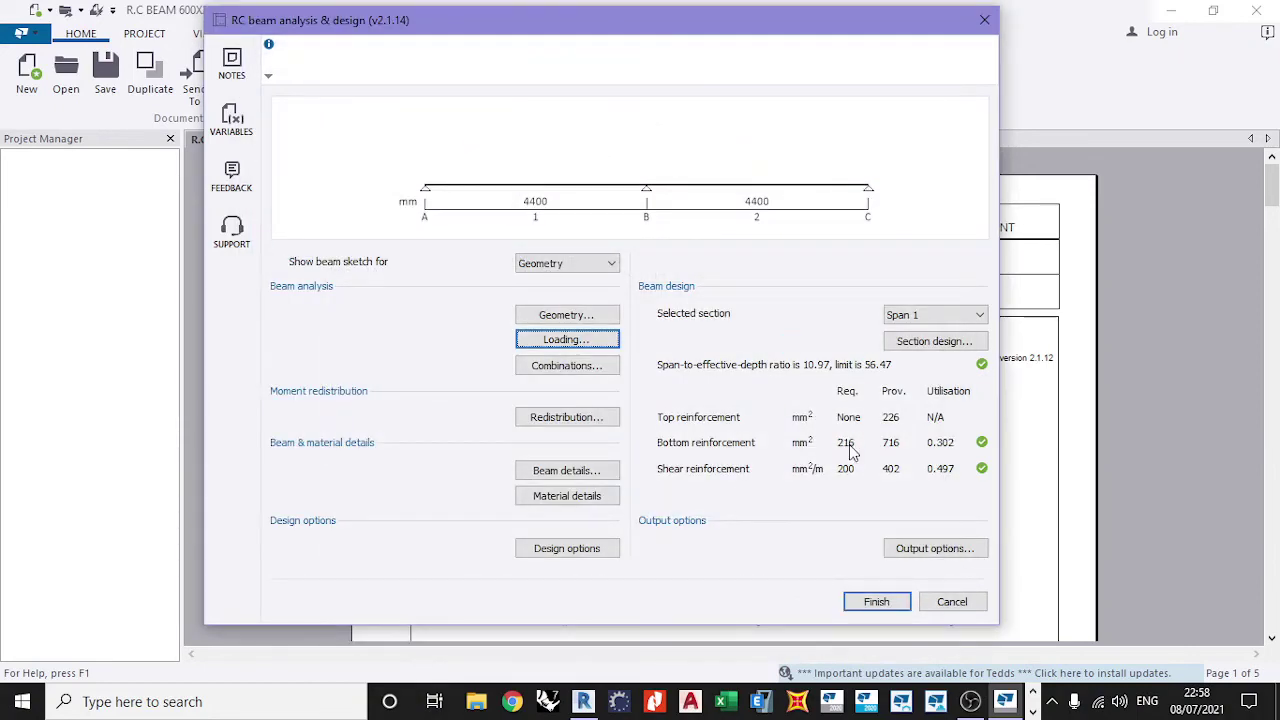
Delete the default load combinations 5 down to 2
{"action": "left_click", "coordinate": [589, 371]}
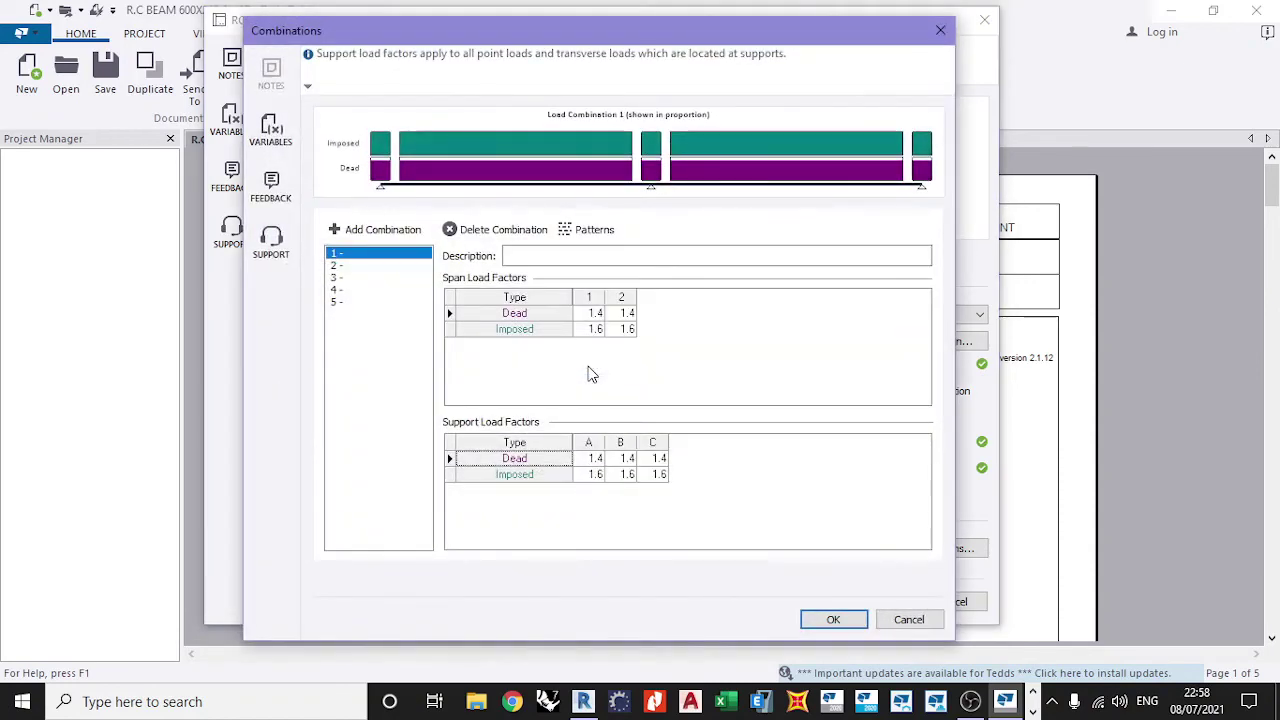
{"action": "left_click", "coordinate": [339, 301]}
{"action": "left_click", "coordinate": [475, 230]}
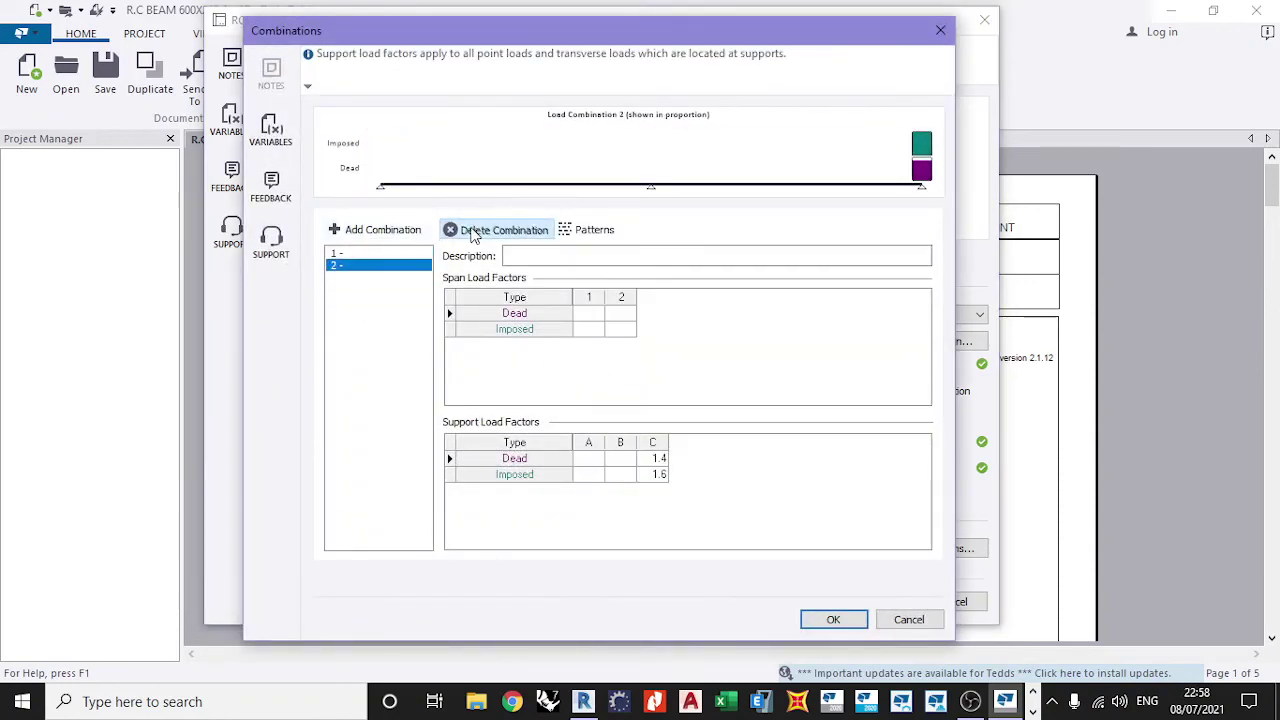
{"action": "left_click", "coordinate": [475, 230]}
{"action": "left_click", "coordinate": [475, 230]}
{"action": "left_click", "coordinate": [475, 230]}
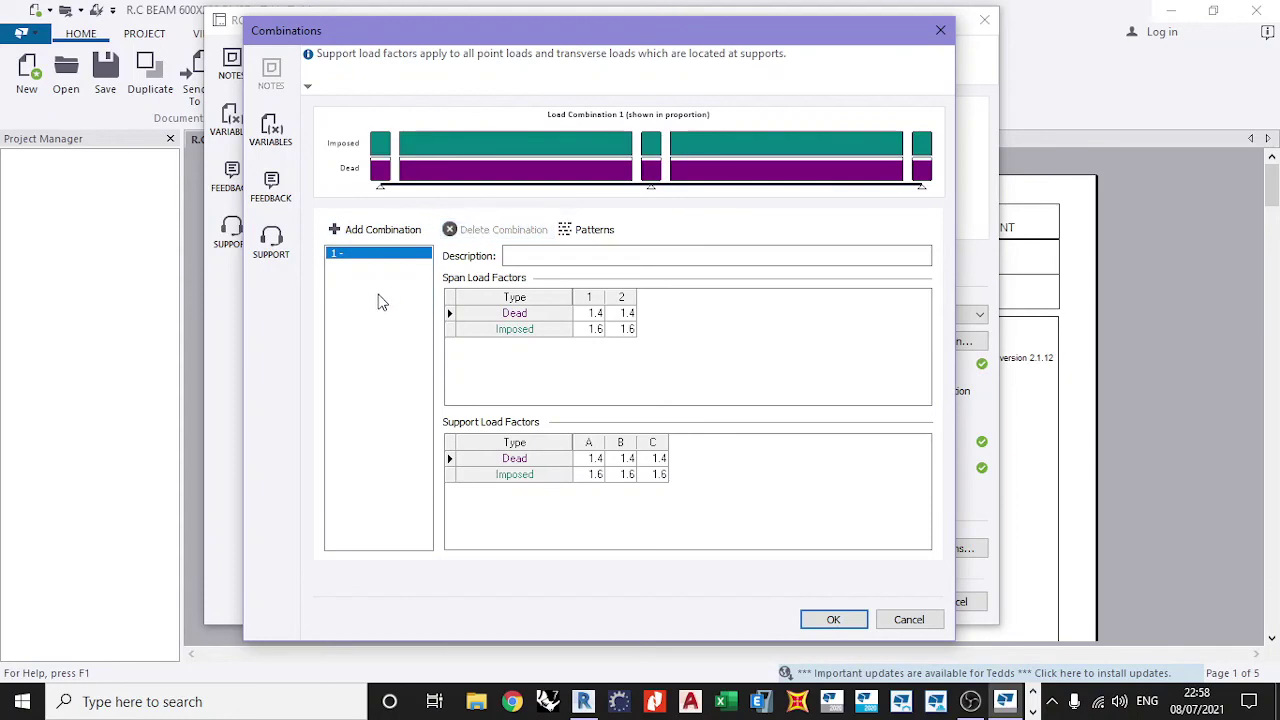
Add the first two pattern-loading combinations from the Patterns options
{"action": "left_click", "coordinate": [592, 229]}
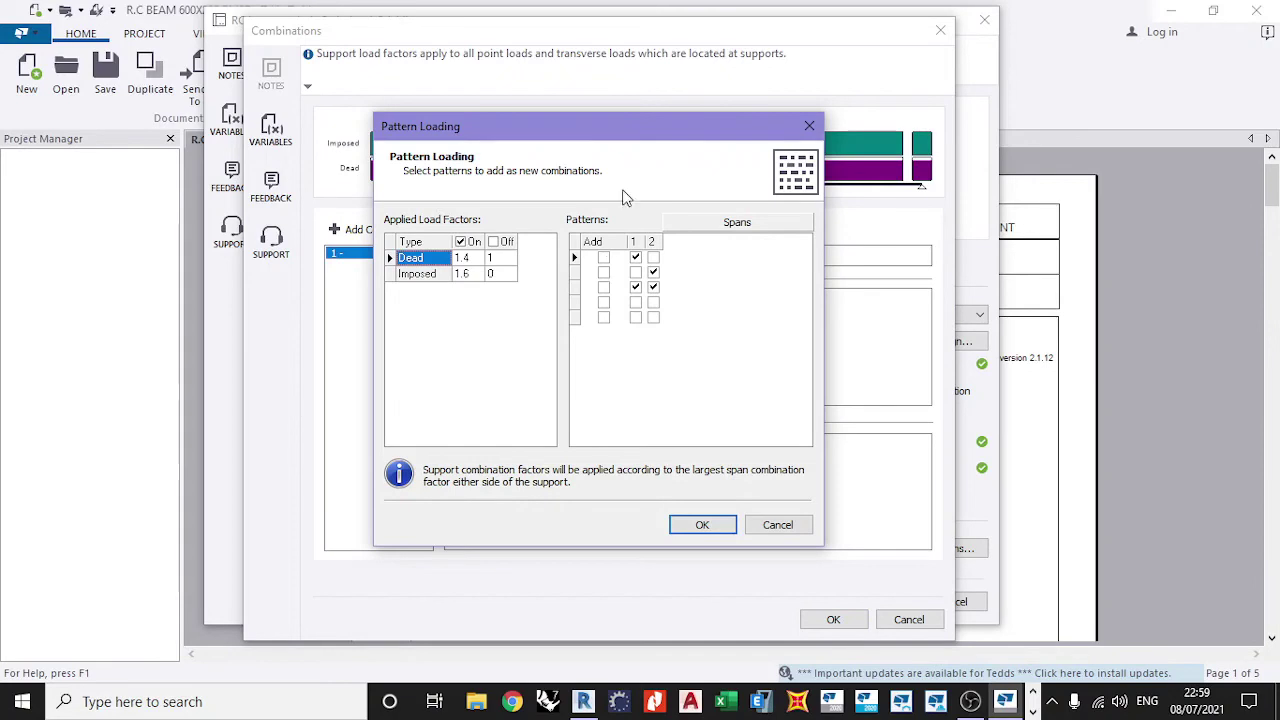
{"action": "left_click", "coordinate": [604, 260]}
{"action": "left_click", "coordinate": [604, 273]}
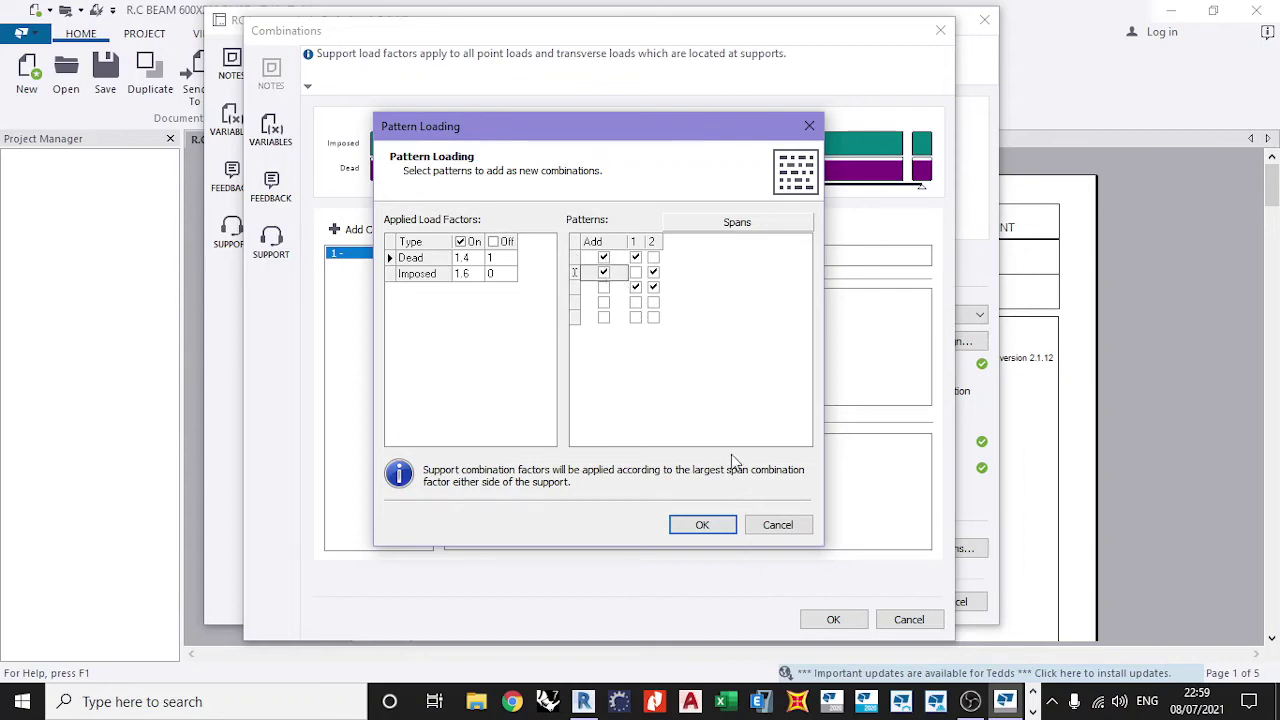
{"action": "left_click", "coordinate": [702, 525]}
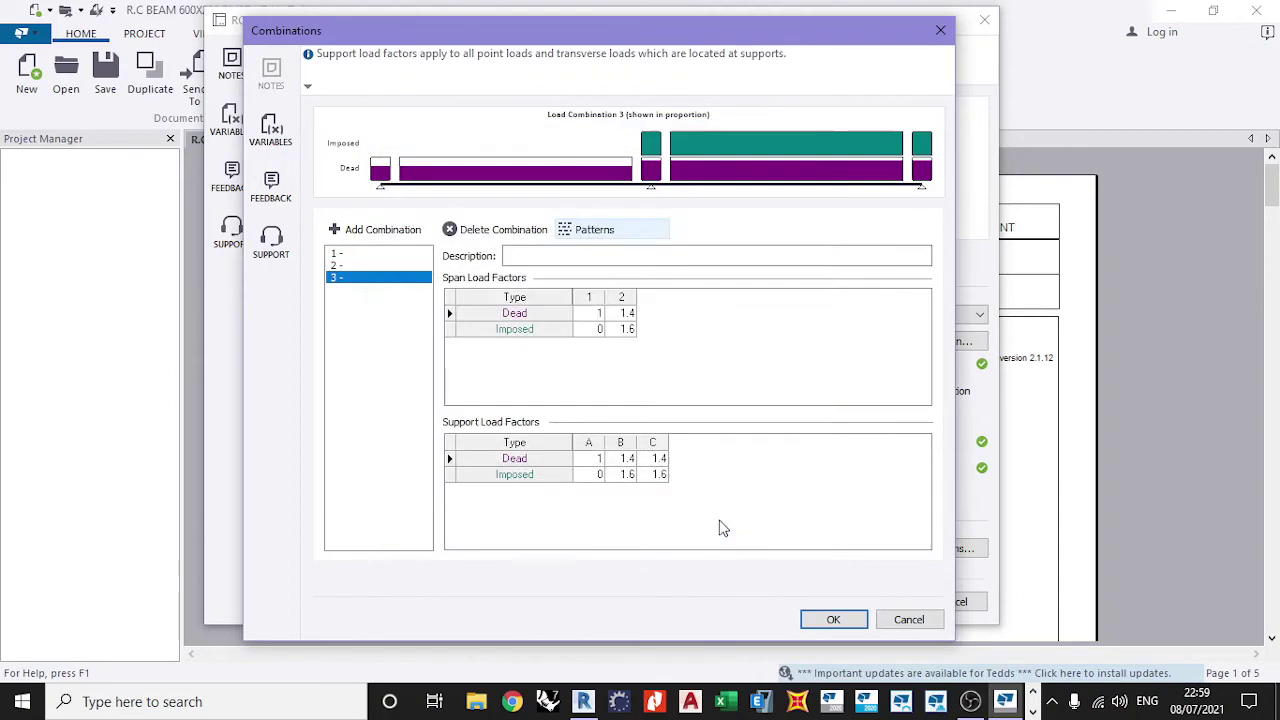
Review combinations 1–3's factors and accept, giving 238 mm² bottom steel at 0.332 utilisation
{"action": "left_click", "coordinate": [375, 254]}
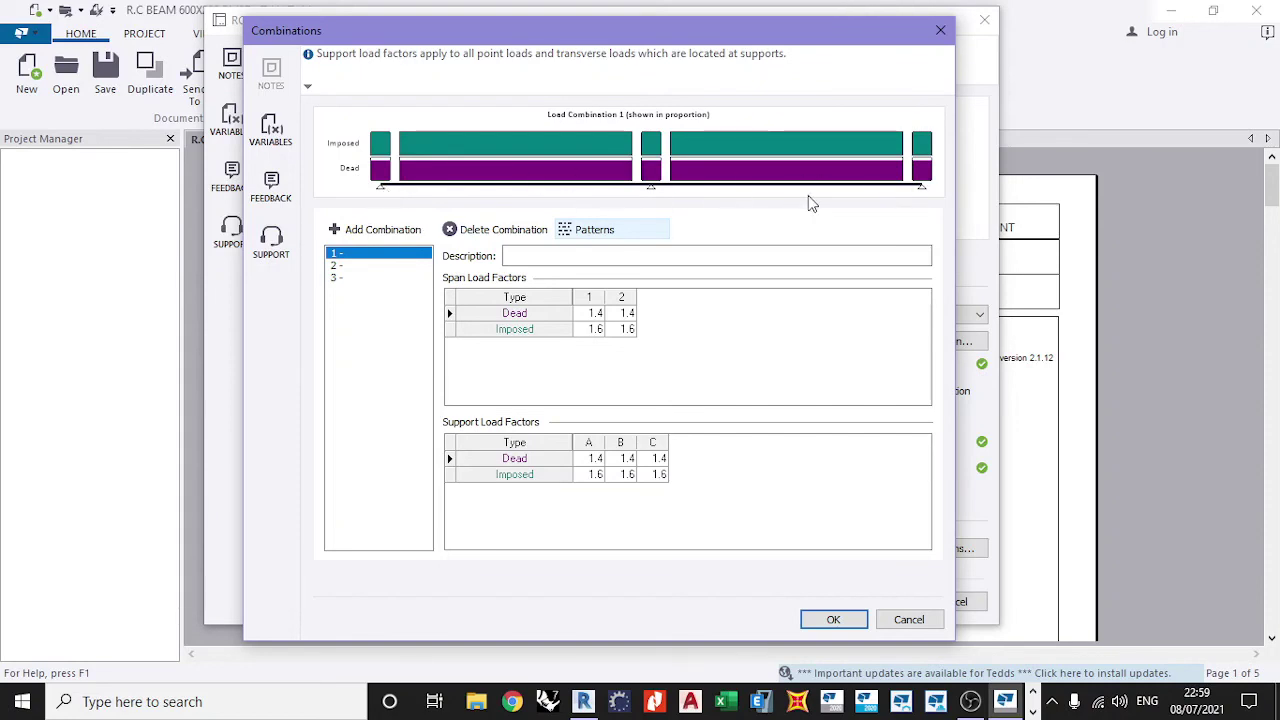
{"action": "left_click", "coordinate": [352, 266]}
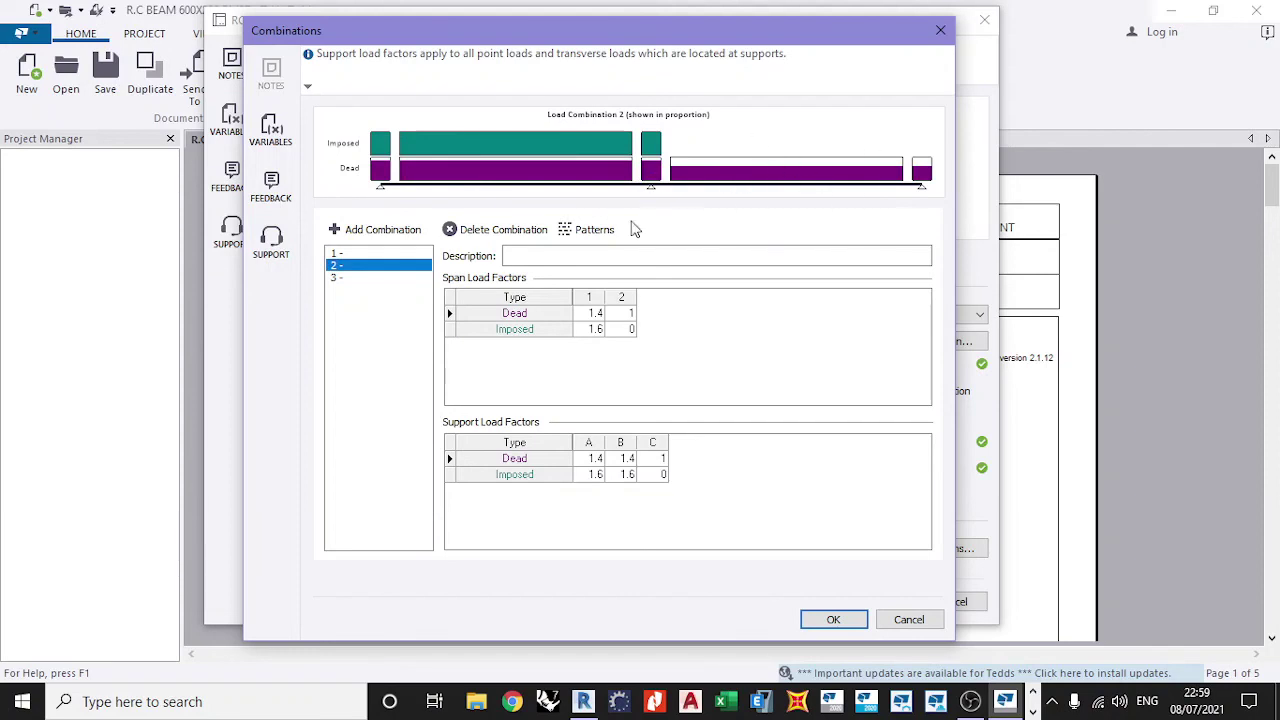
{"action": "left_click", "coordinate": [340, 278]}
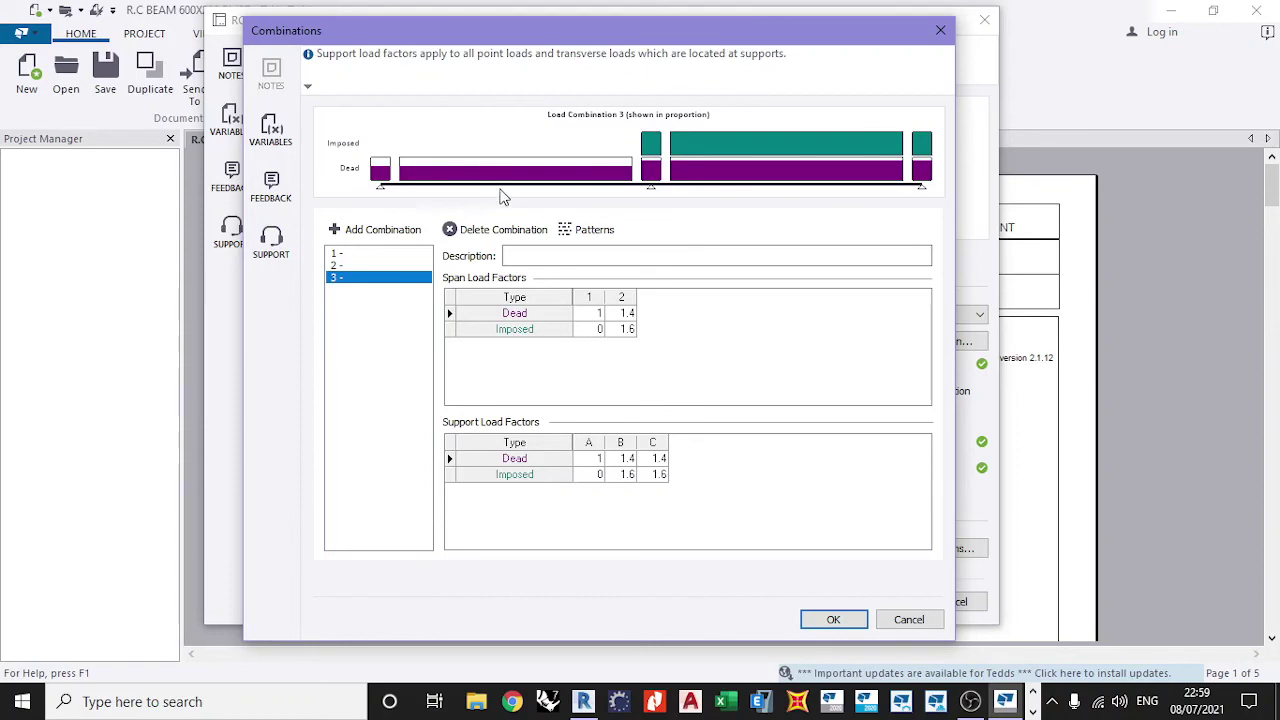
{"action": "left_click", "coordinate": [355, 255]}
{"action": "left_click", "coordinate": [363, 266]}
{"action": "left_click", "coordinate": [368, 279]}
{"action": "left_click", "coordinate": [371, 255]}
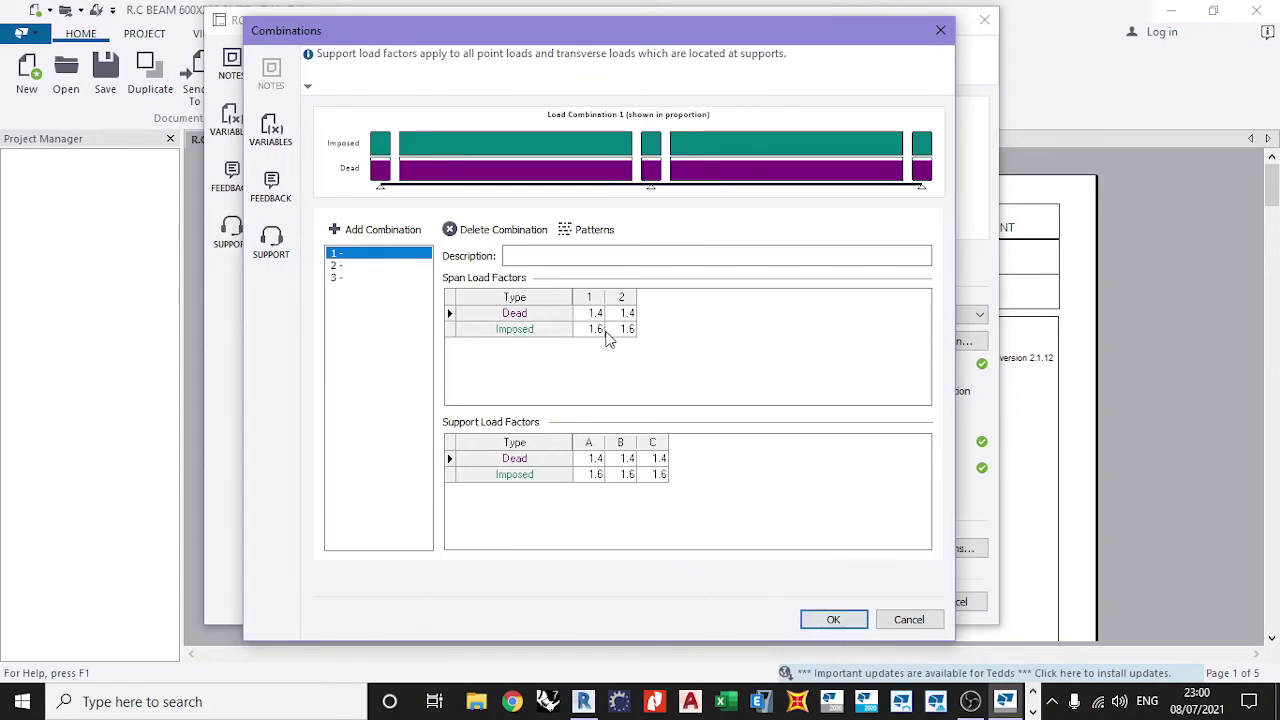
{"action": "left_click", "coordinate": [340, 265]}
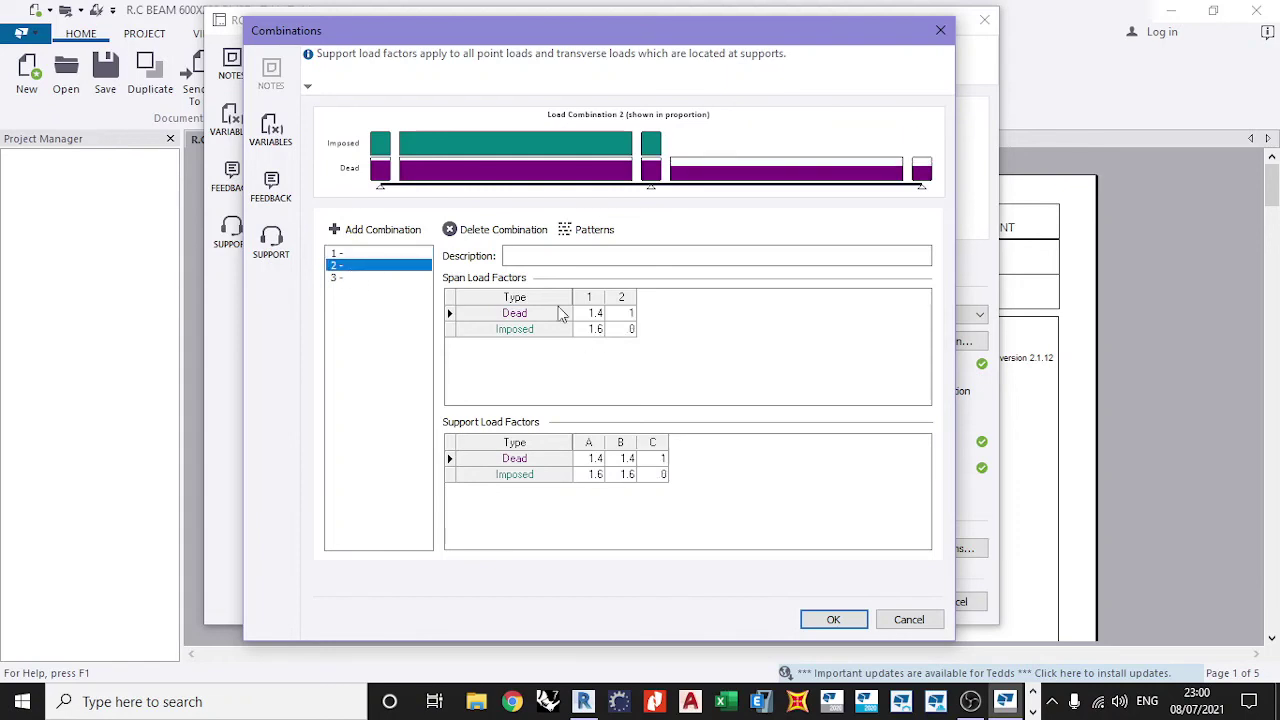
{"action": "left_click", "coordinate": [341, 277]}
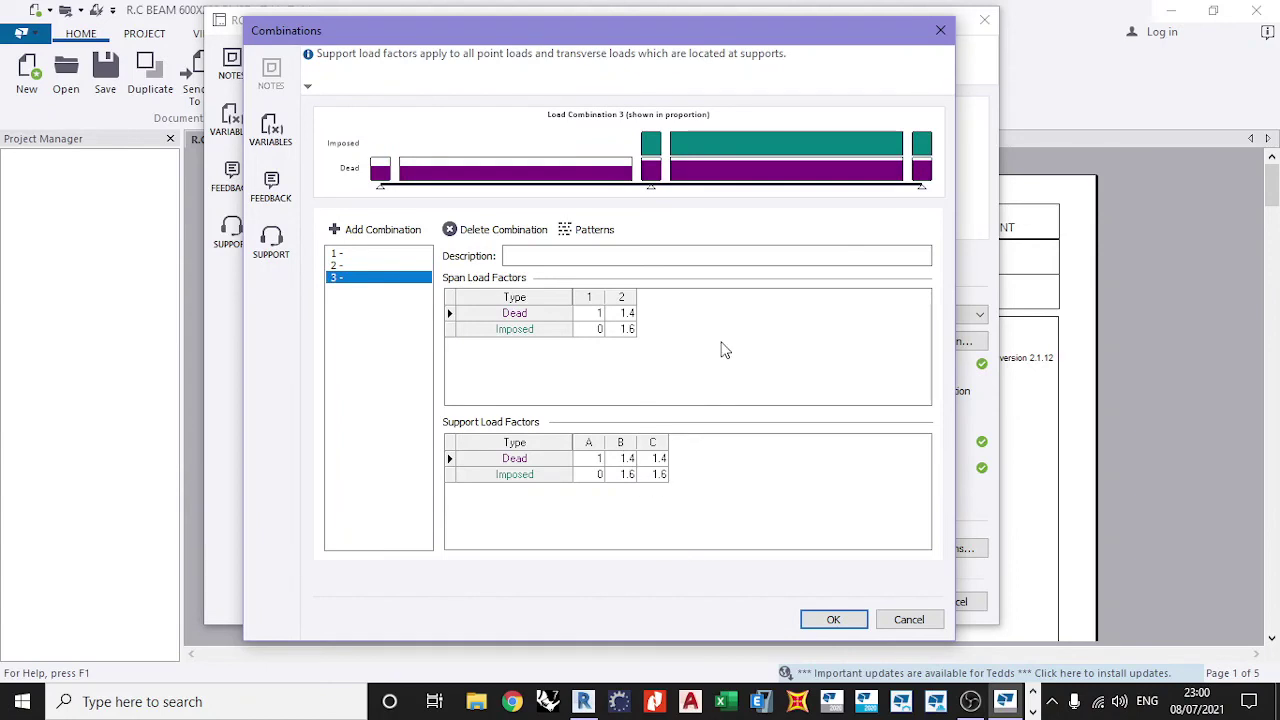
{"action": "left_click", "coordinate": [843, 621]}
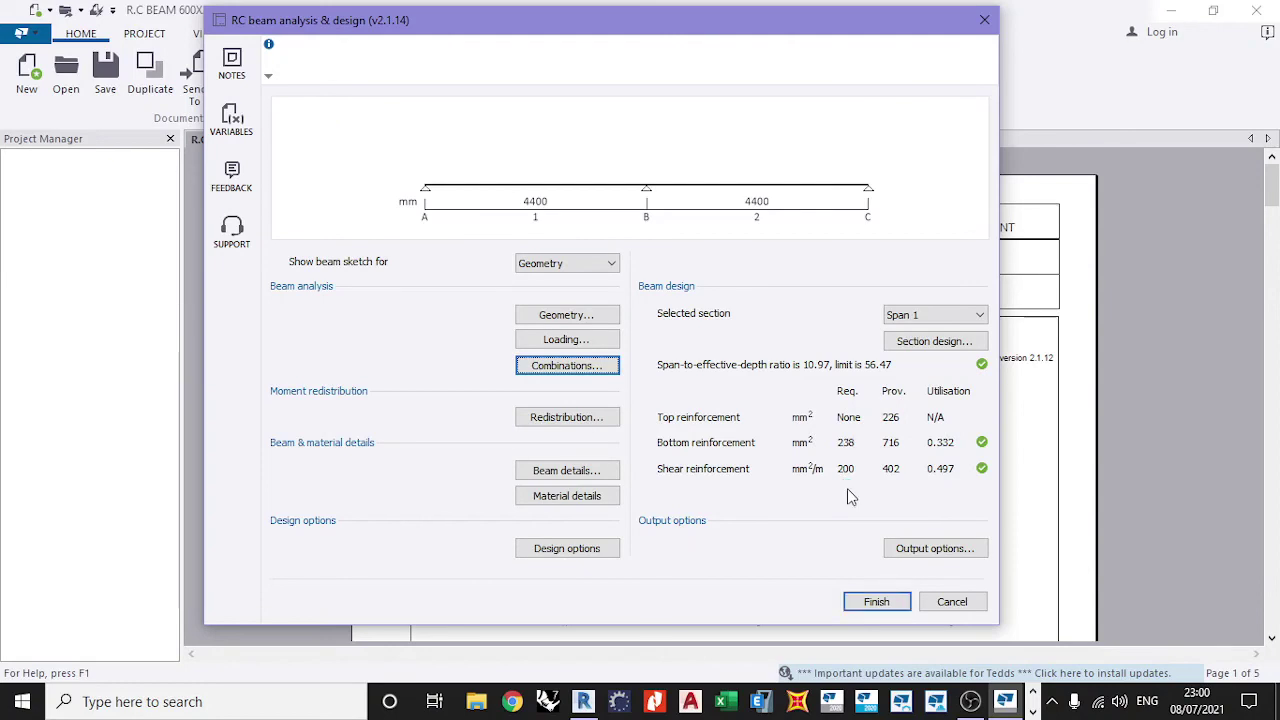
In Support A's section design, set the bottom bar diameter to 12 mm and apply
{"action": "left_click", "coordinate": [966, 315]}
{"action": "left_click", "coordinate": [961, 334]}
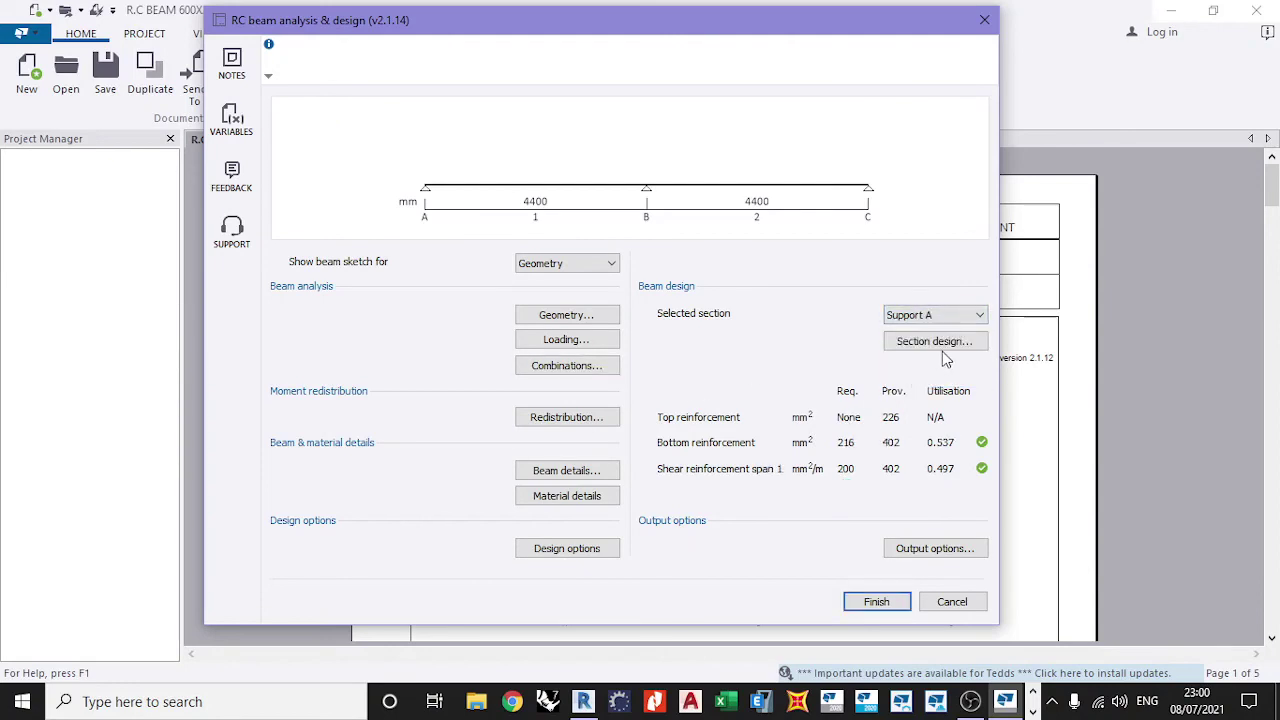
{"action": "left_click", "coordinate": [956, 342]}
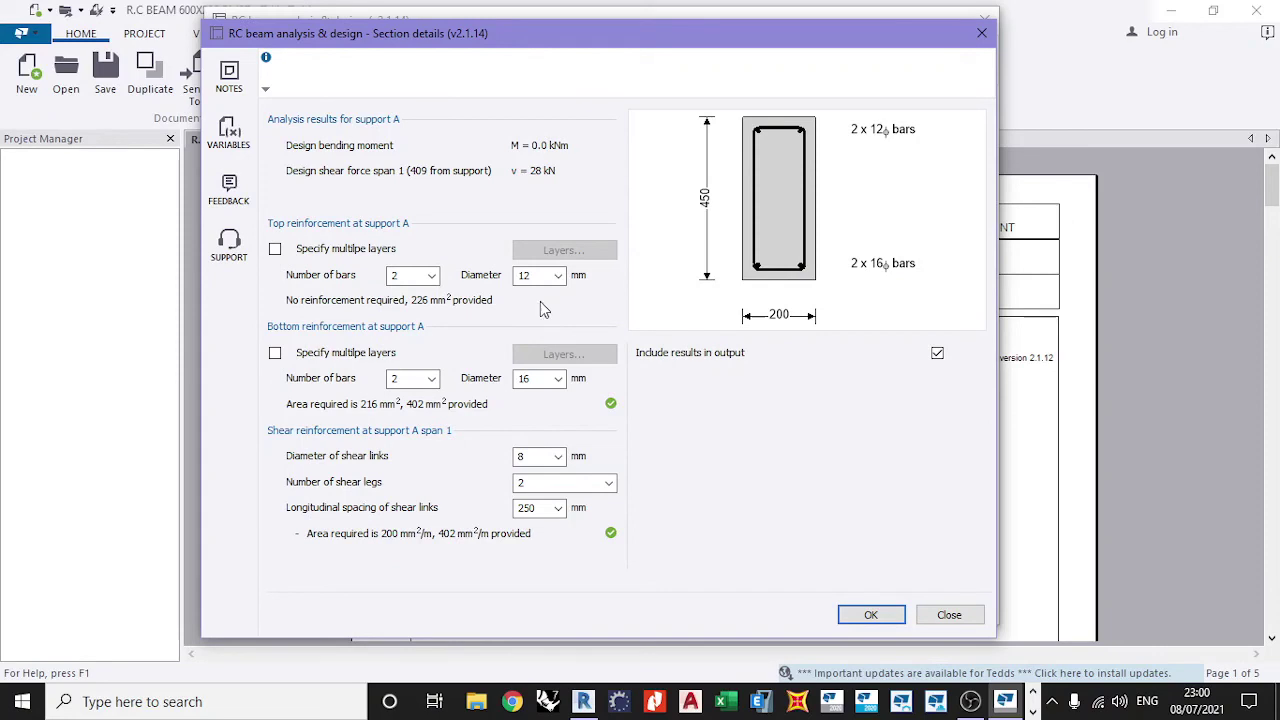
{"action": "left_click", "coordinate": [533, 275]}
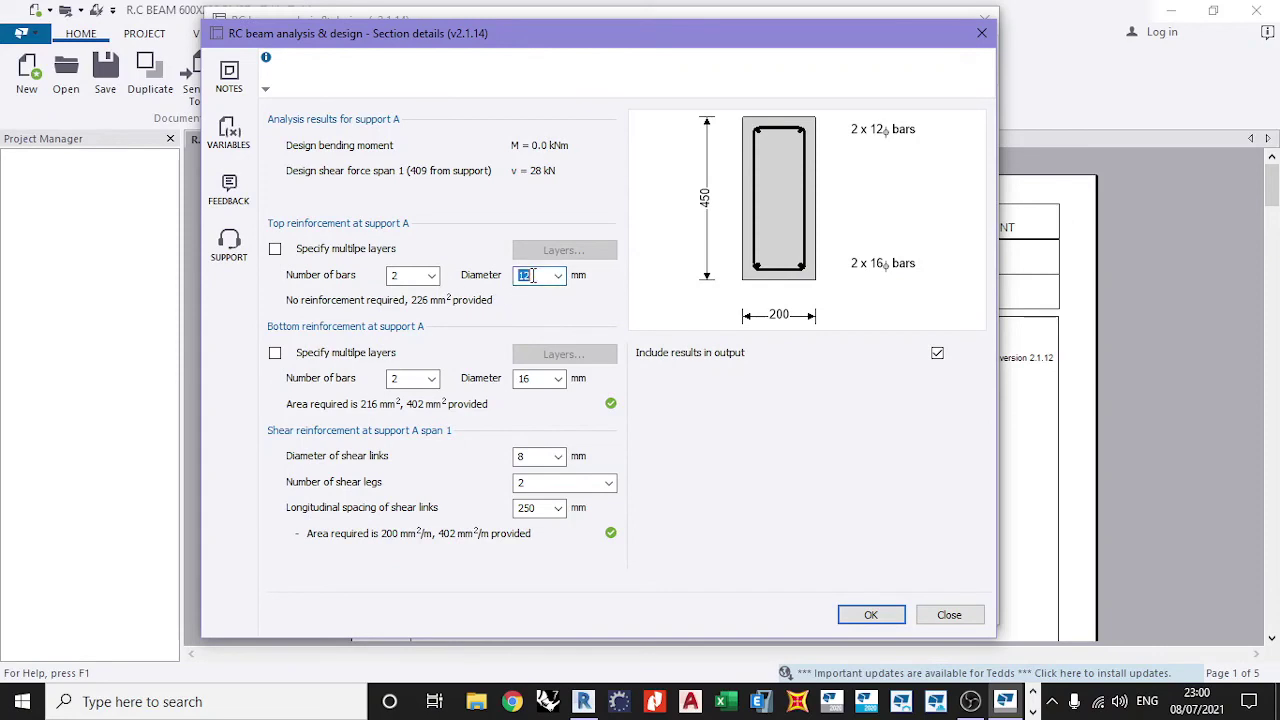
{"action": "left_click", "coordinate": [558, 380]}
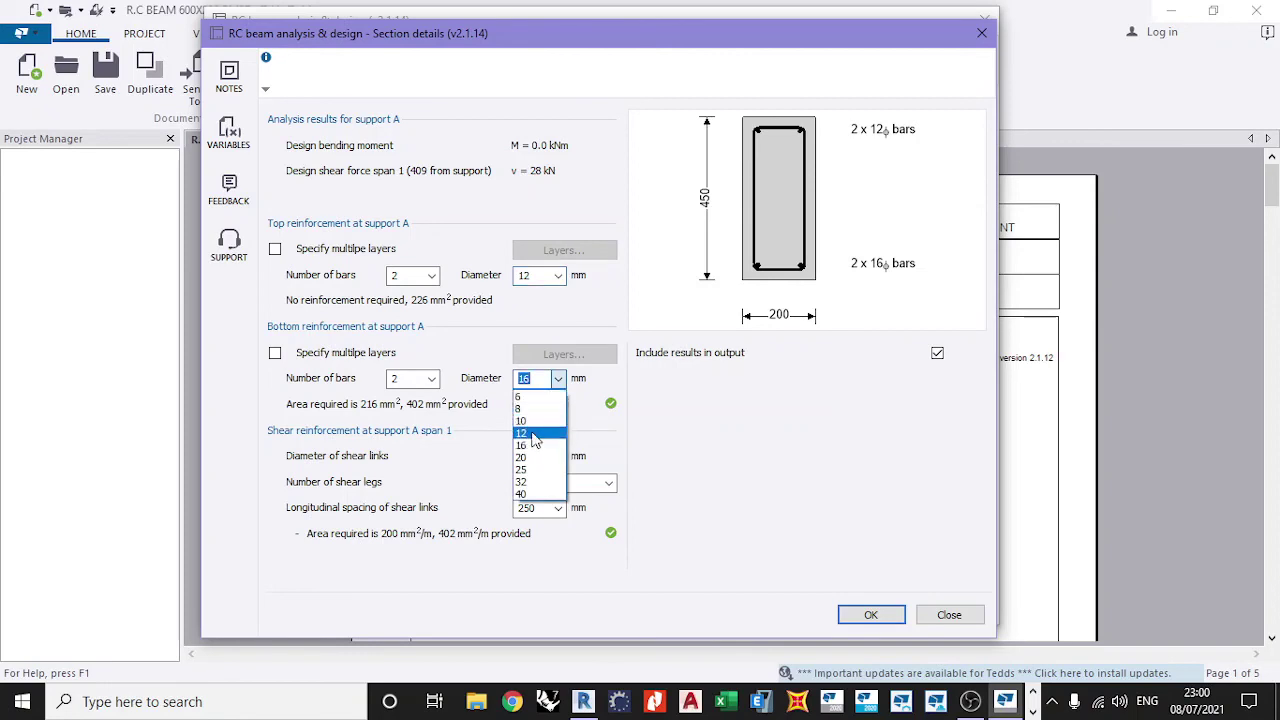
{"action": "left_click", "coordinate": [534, 437]}
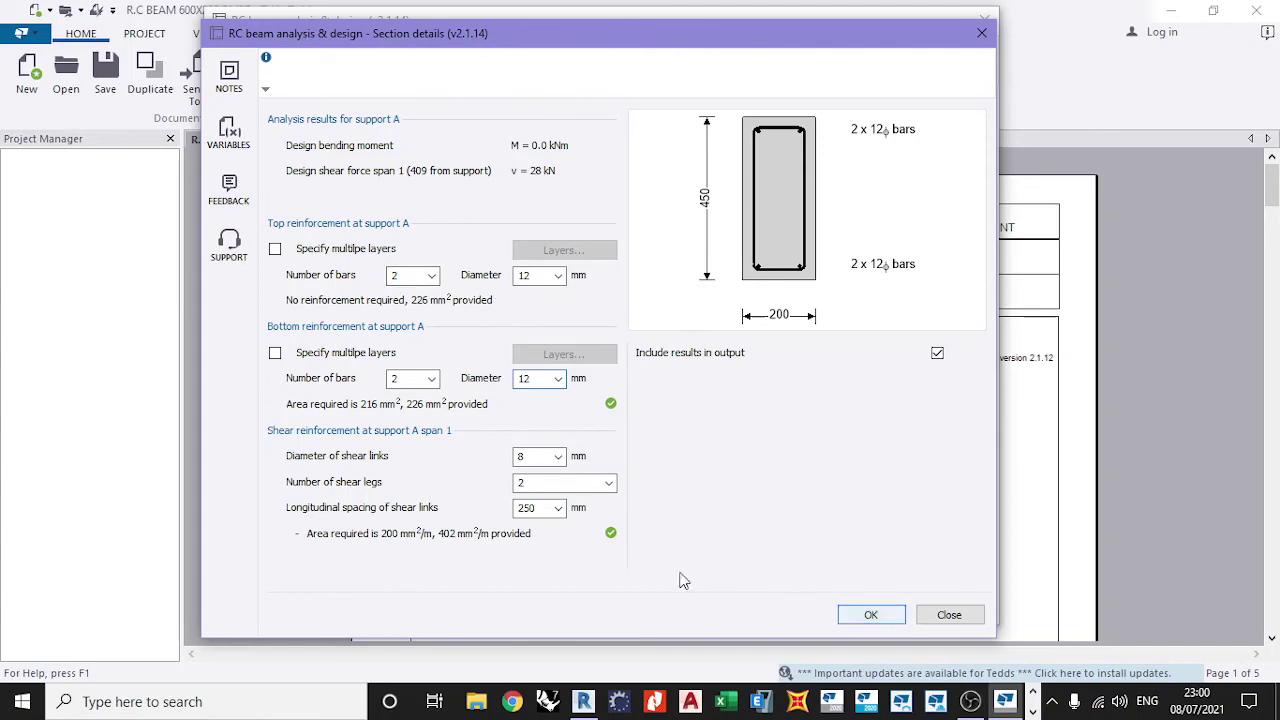
{"action": "left_click", "coordinate": [858, 614]}
Replace span 1's multi-layer bottom reinforcement with a single set of 2 x 16 mm bars
{"action": "left_click", "coordinate": [966, 316]}
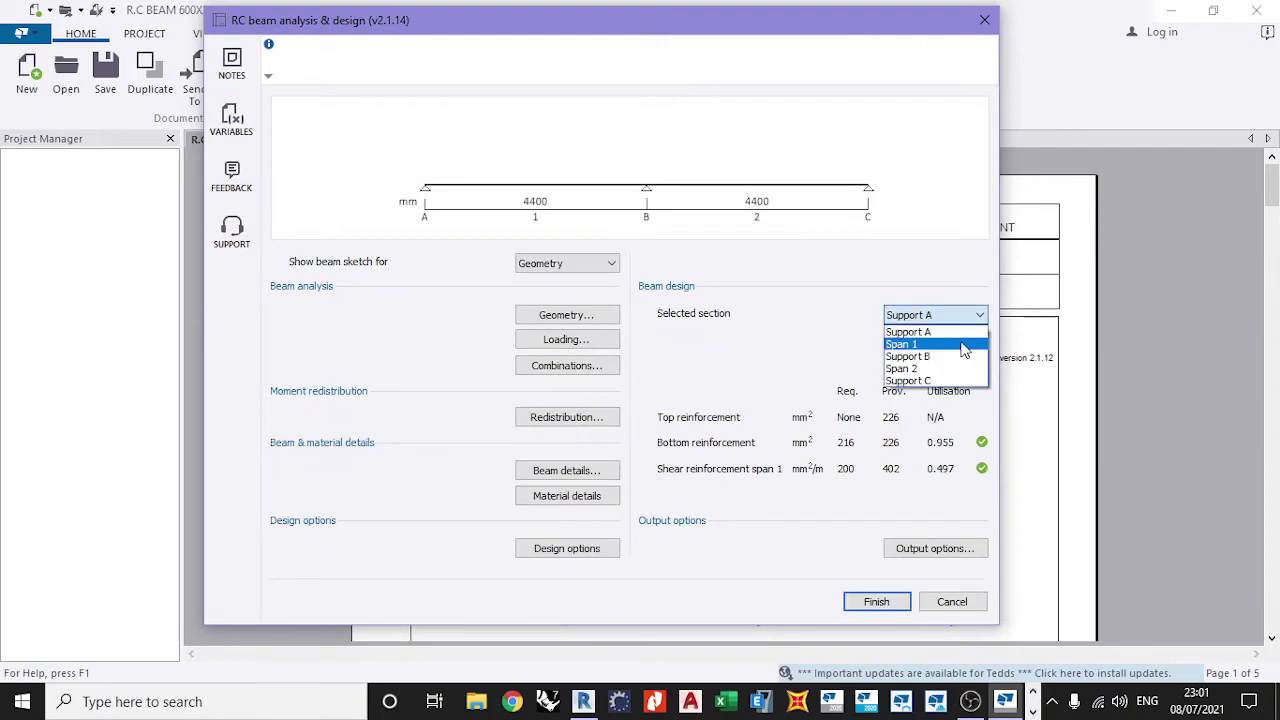
{"action": "left_click", "coordinate": [963, 345]}
{"action": "left_click", "coordinate": [958, 342]}
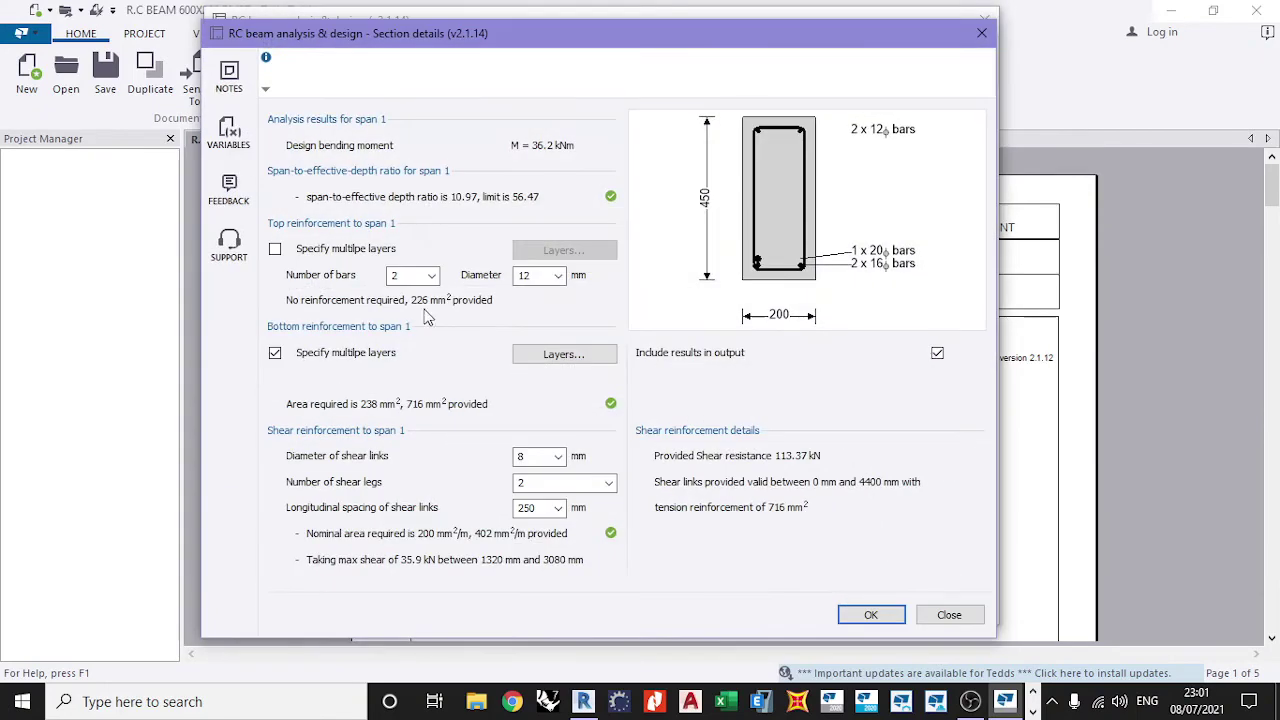
{"action": "left_click", "coordinate": [275, 354]}
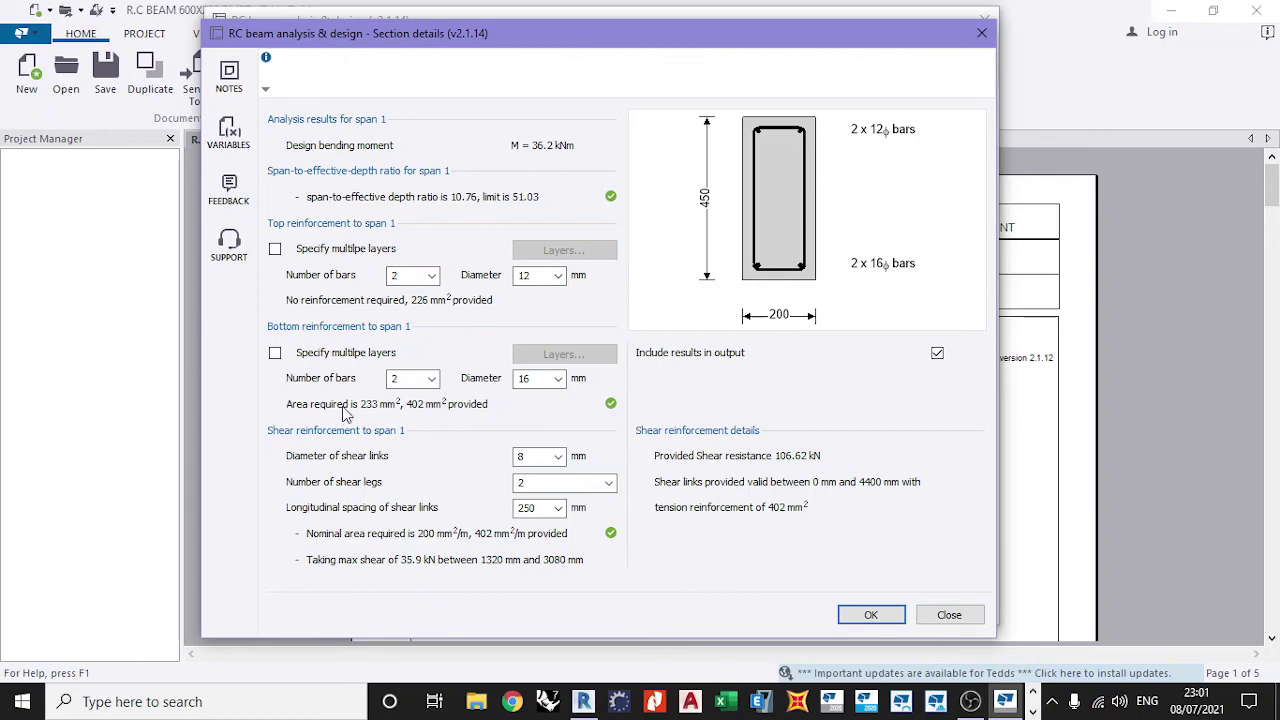
{"action": "left_click", "coordinate": [860, 614]}
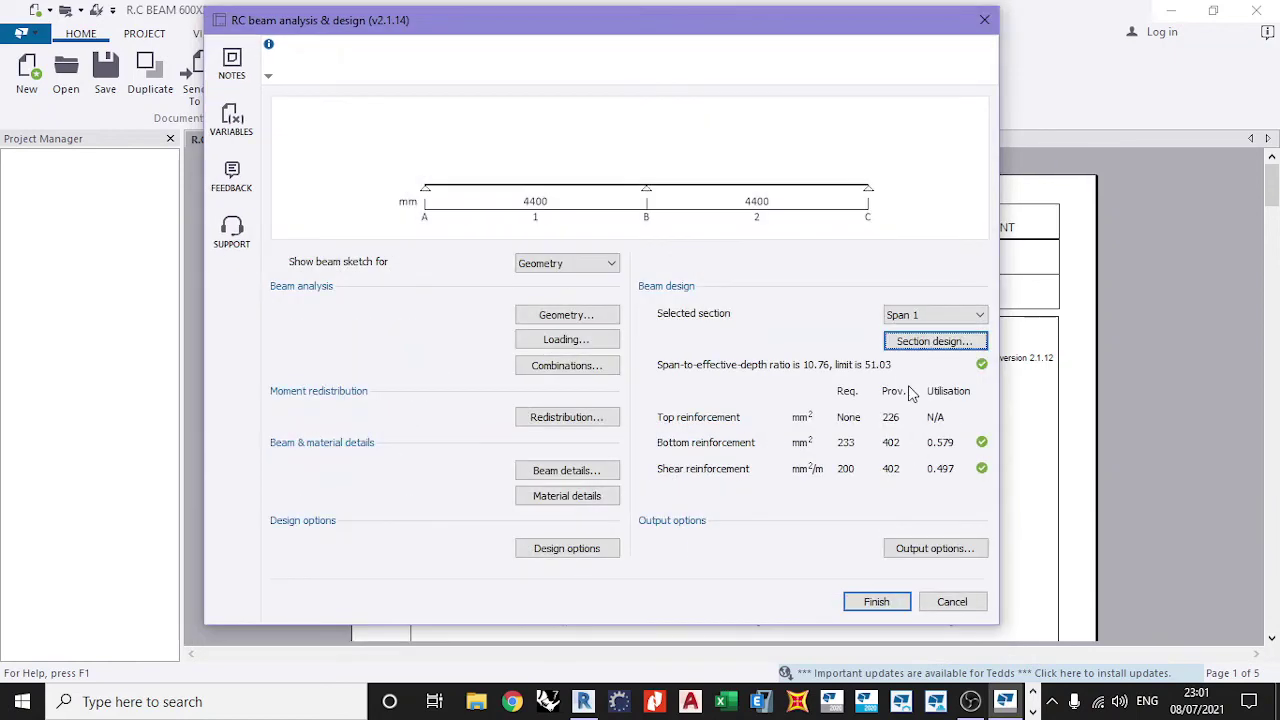
Change support A's bottom bar diameter from 12 to 16 mm, giving 402 mm² provided
{"action": "left_click", "coordinate": [939, 318]}
{"action": "left_click", "coordinate": [942, 284]}
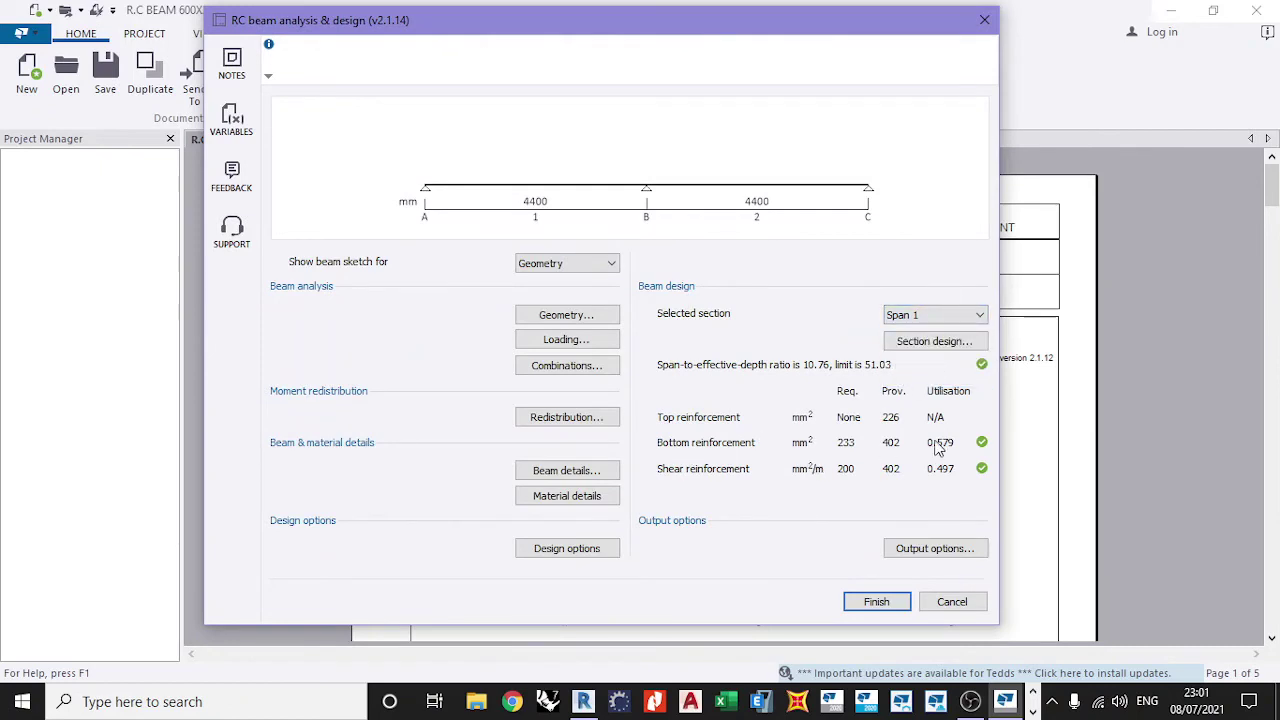
{"action": "left_click", "coordinate": [948, 318]}
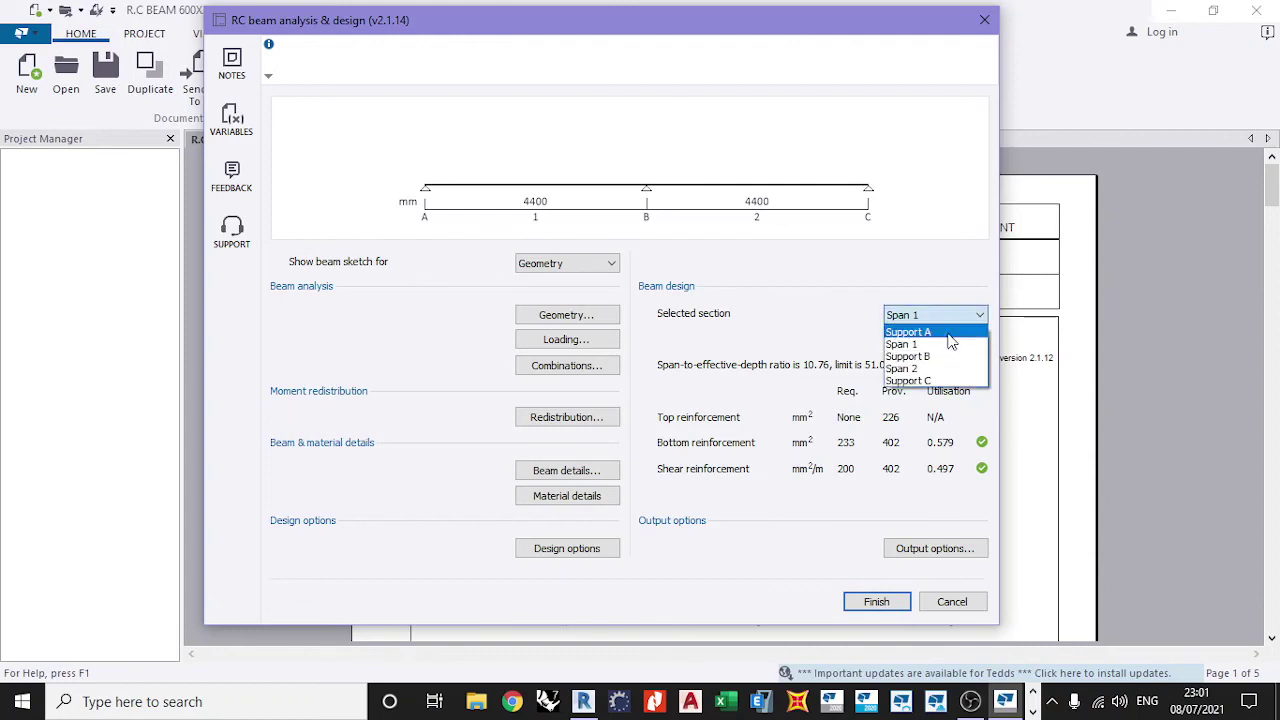
{"action": "left_click", "coordinate": [948, 334]}
{"action": "left_click", "coordinate": [946, 342]}
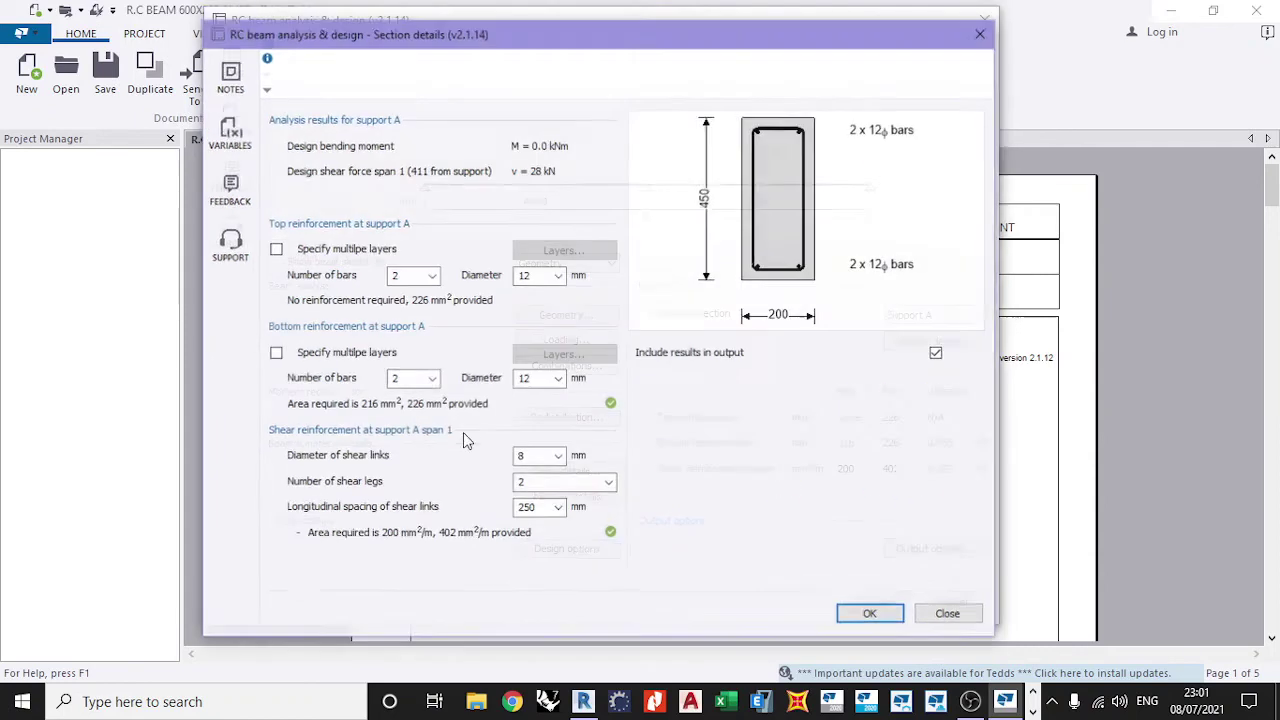
{"action": "left_click", "coordinate": [540, 378]}
{"action": "left_click", "coordinate": [528, 445]}
{"action": "left_click", "coordinate": [871, 614]}
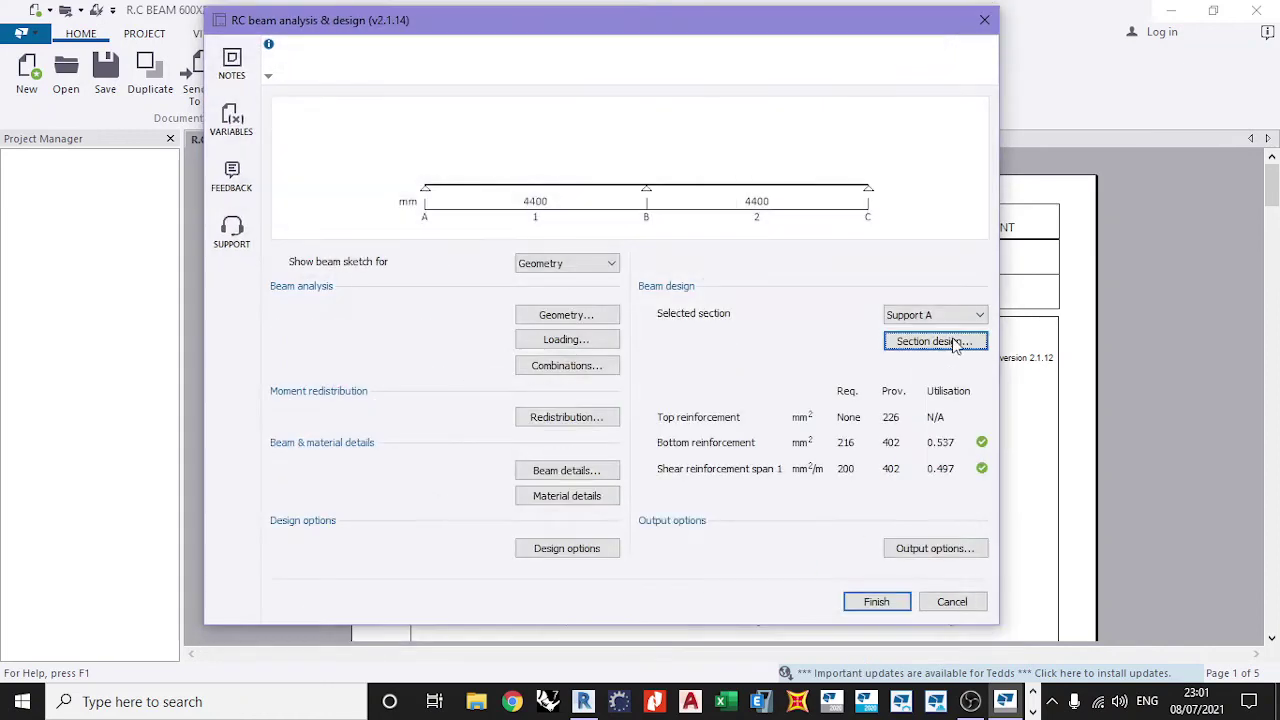
Set support B's top bar diameter to 16 mm, giving 402 mm² against 350 required
{"action": "left_click", "coordinate": [958, 316]}
{"action": "left_click", "coordinate": [960, 355]}
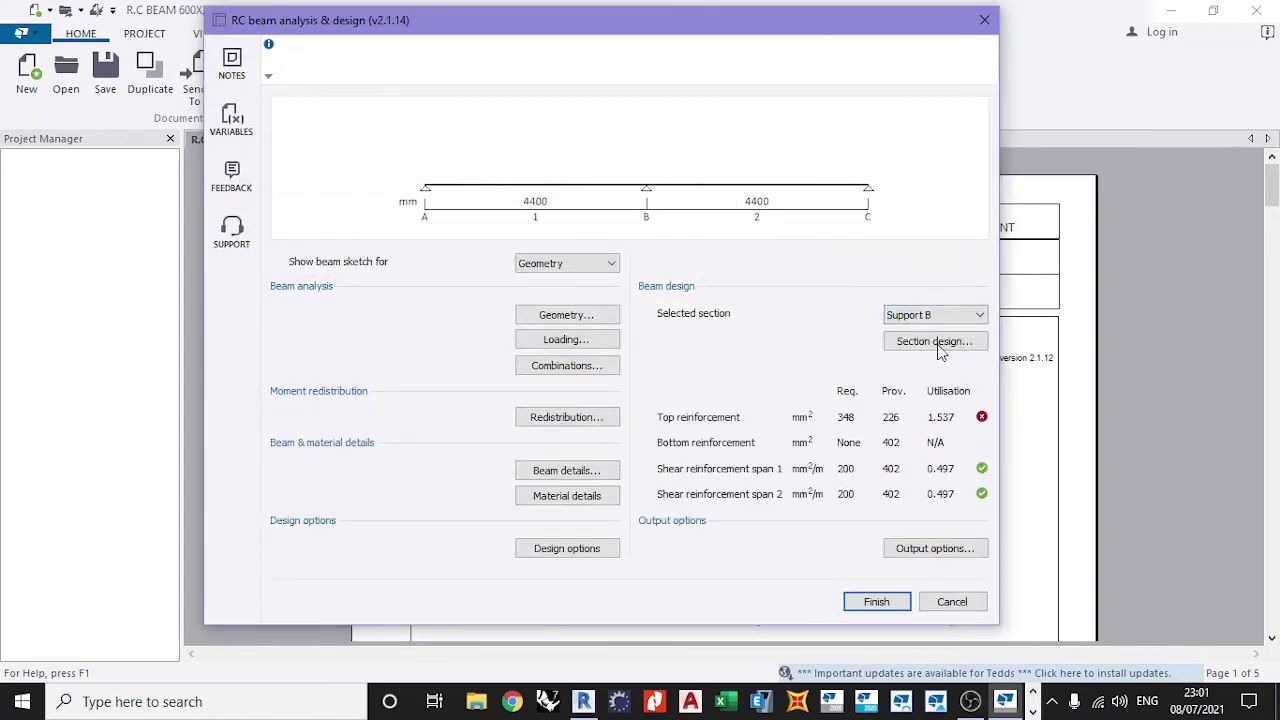
{"action": "left_click", "coordinate": [936, 343]}
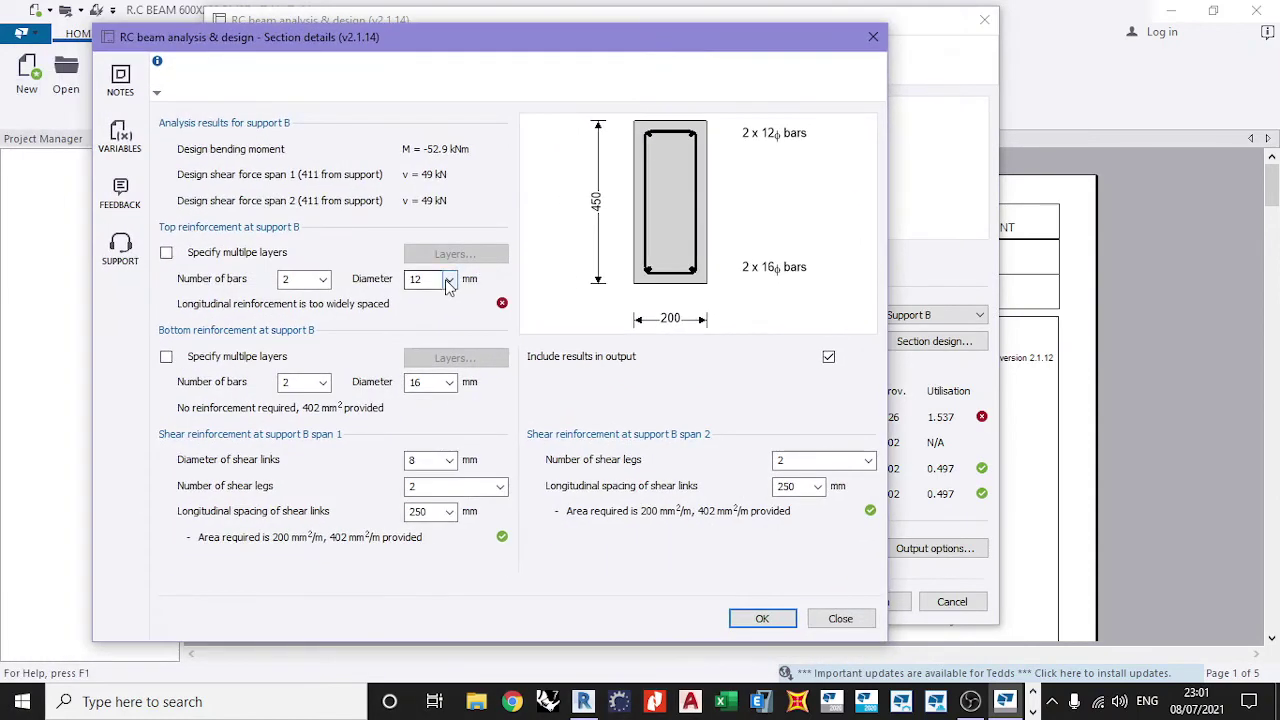
{"action": "left_click", "coordinate": [448, 281]}
{"action": "left_click", "coordinate": [428, 343]}
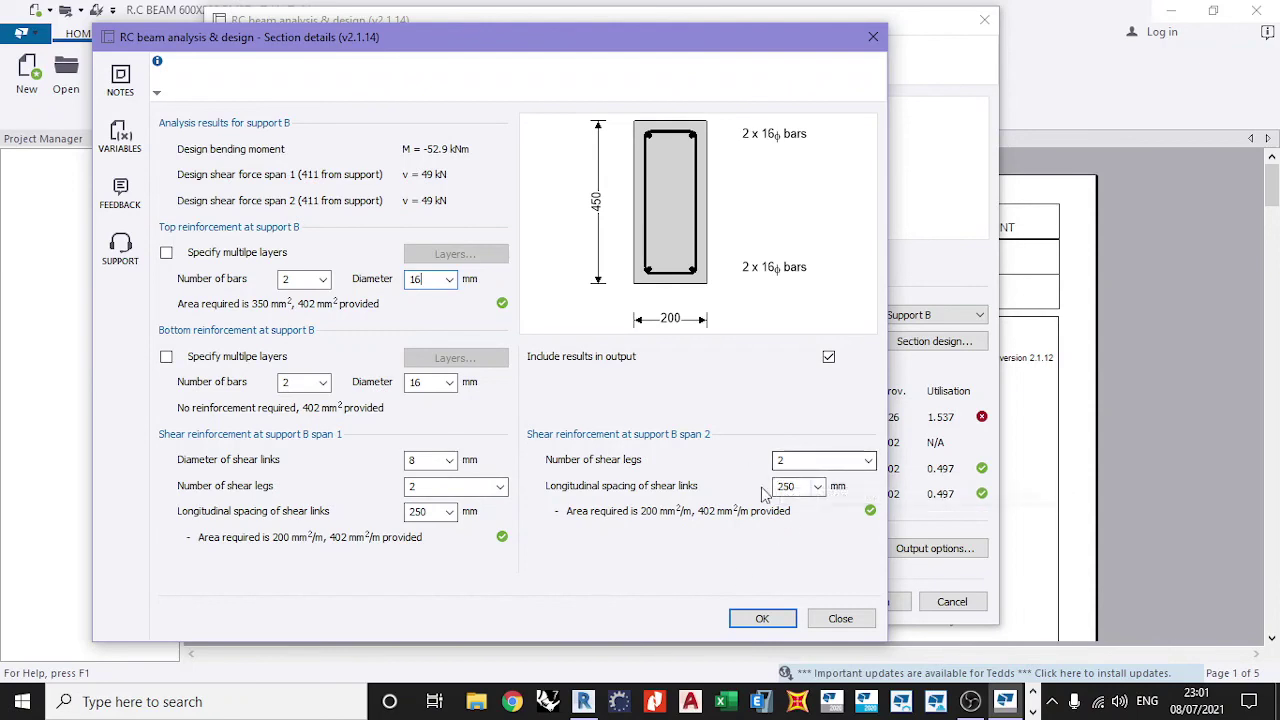
{"action": "left_click", "coordinate": [762, 618]}
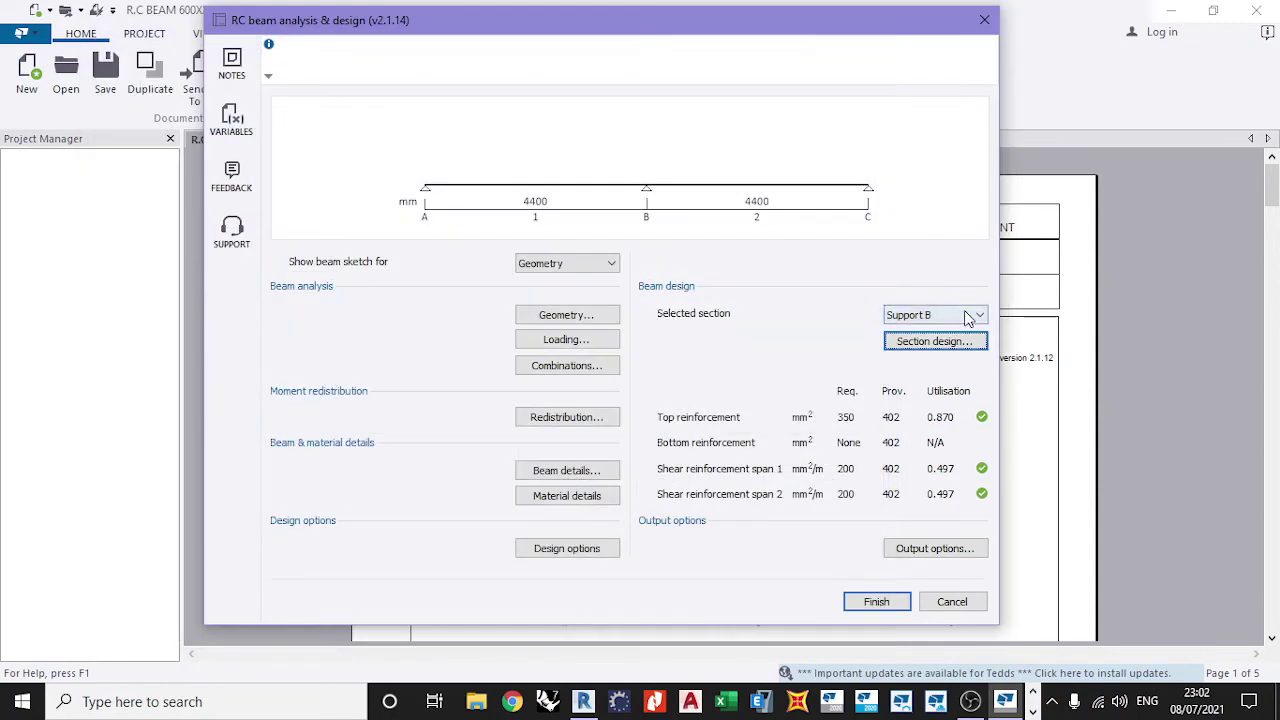
Confirm span 2's section design without changes
{"action": "left_click", "coordinate": [968, 316]}
{"action": "left_click", "coordinate": [940, 362]}
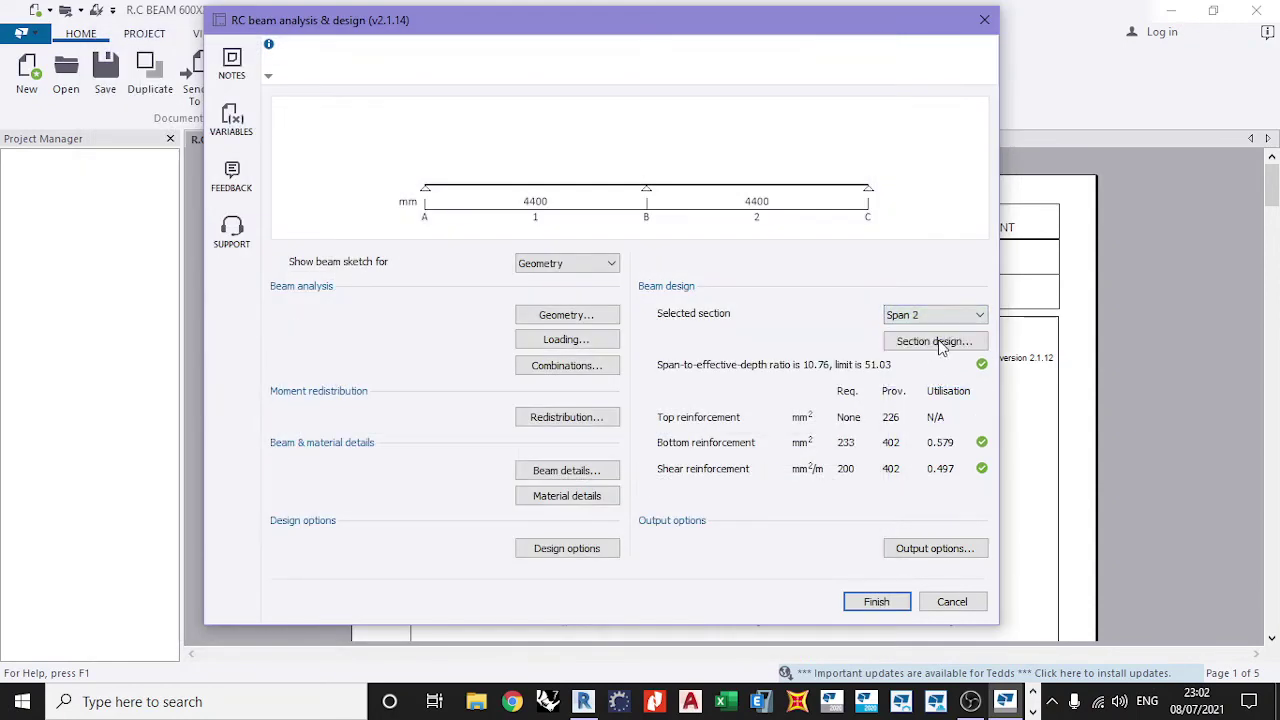
{"action": "left_click", "coordinate": [938, 342]}
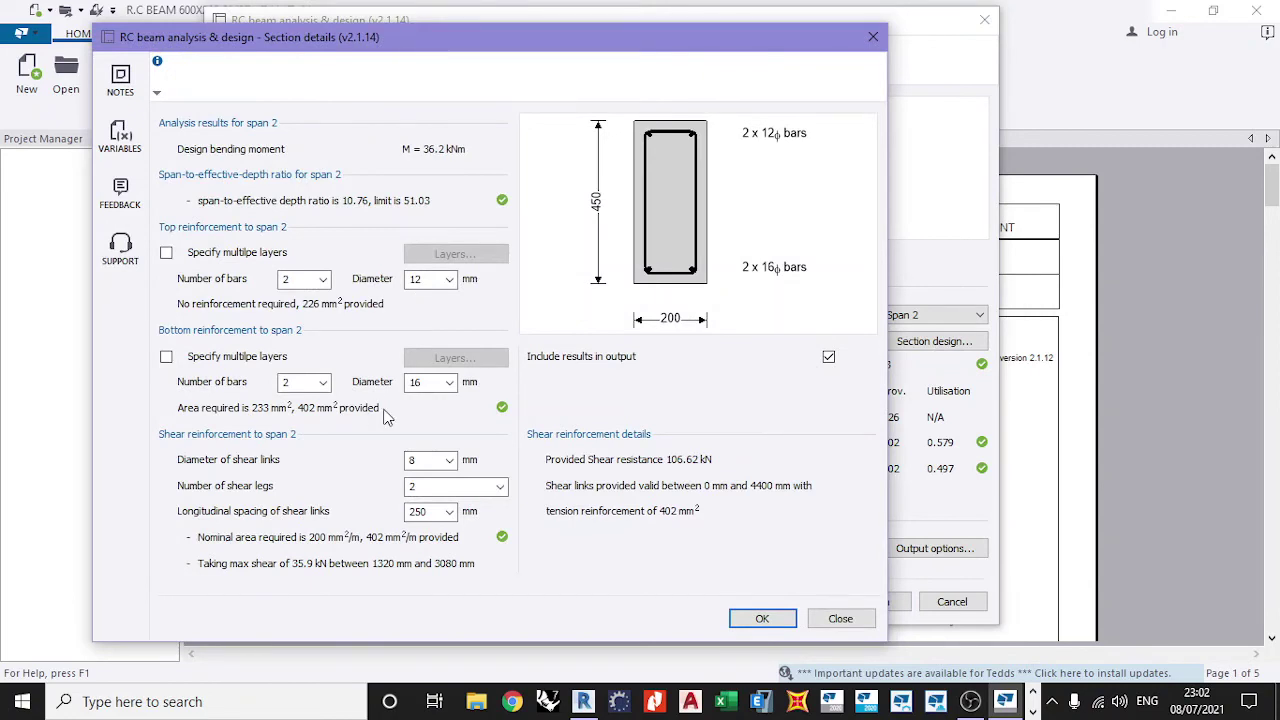
{"action": "left_click", "coordinate": [762, 618]}
Reduce support C's top bar diameter to 12 mm, giving 2 x 12 mm, 226 mm² provided
{"action": "left_click", "coordinate": [945, 316]}
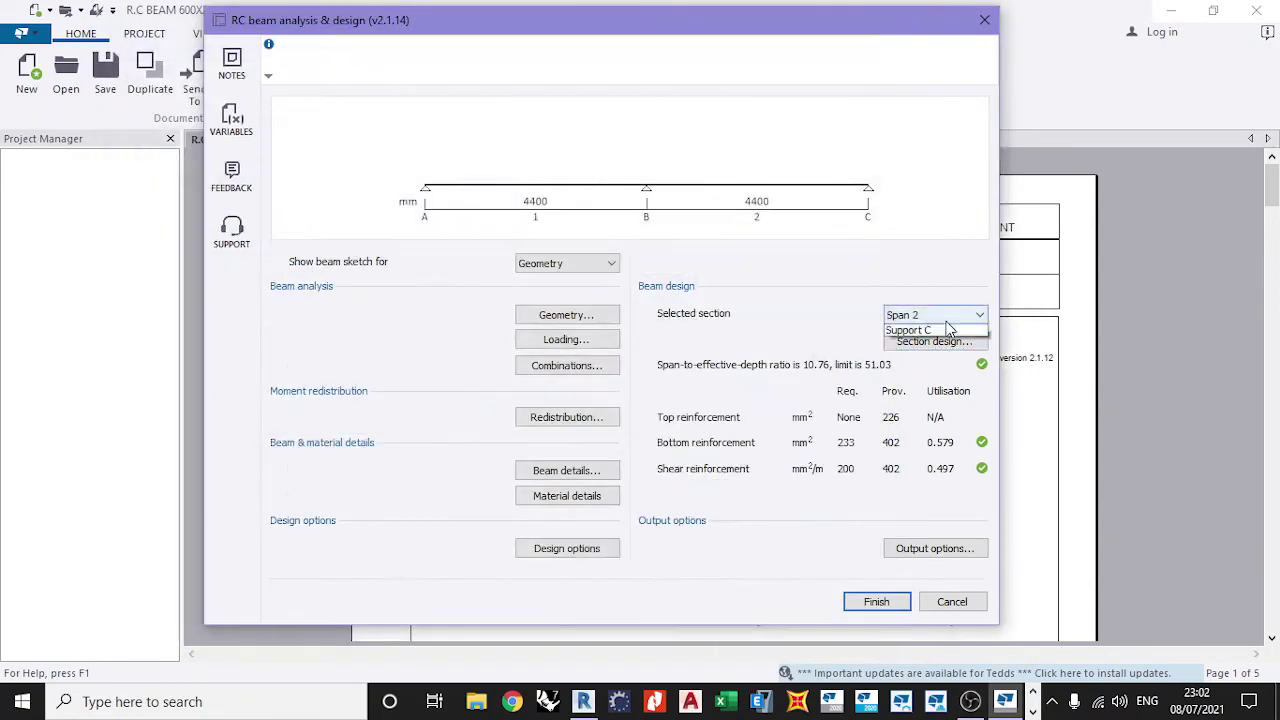
{"action": "left_click", "coordinate": [942, 380]}
{"action": "left_click", "coordinate": [952, 343]}
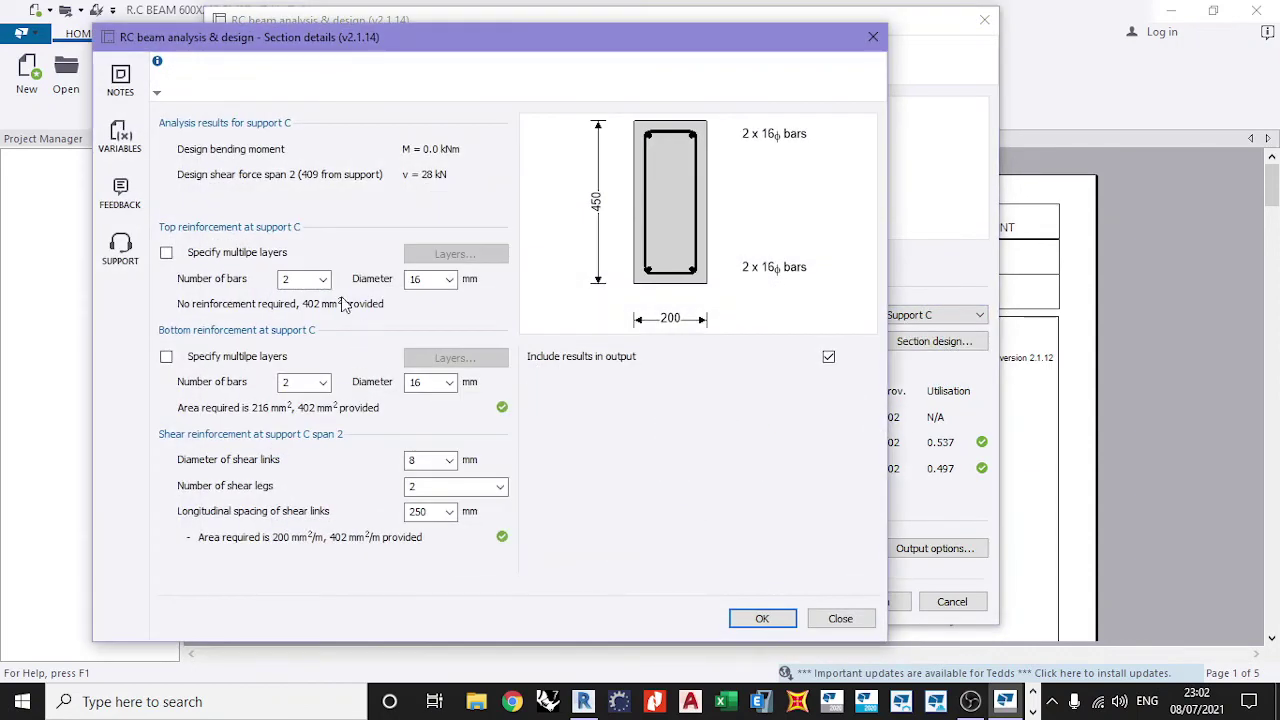
{"action": "left_click", "coordinate": [449, 279]}
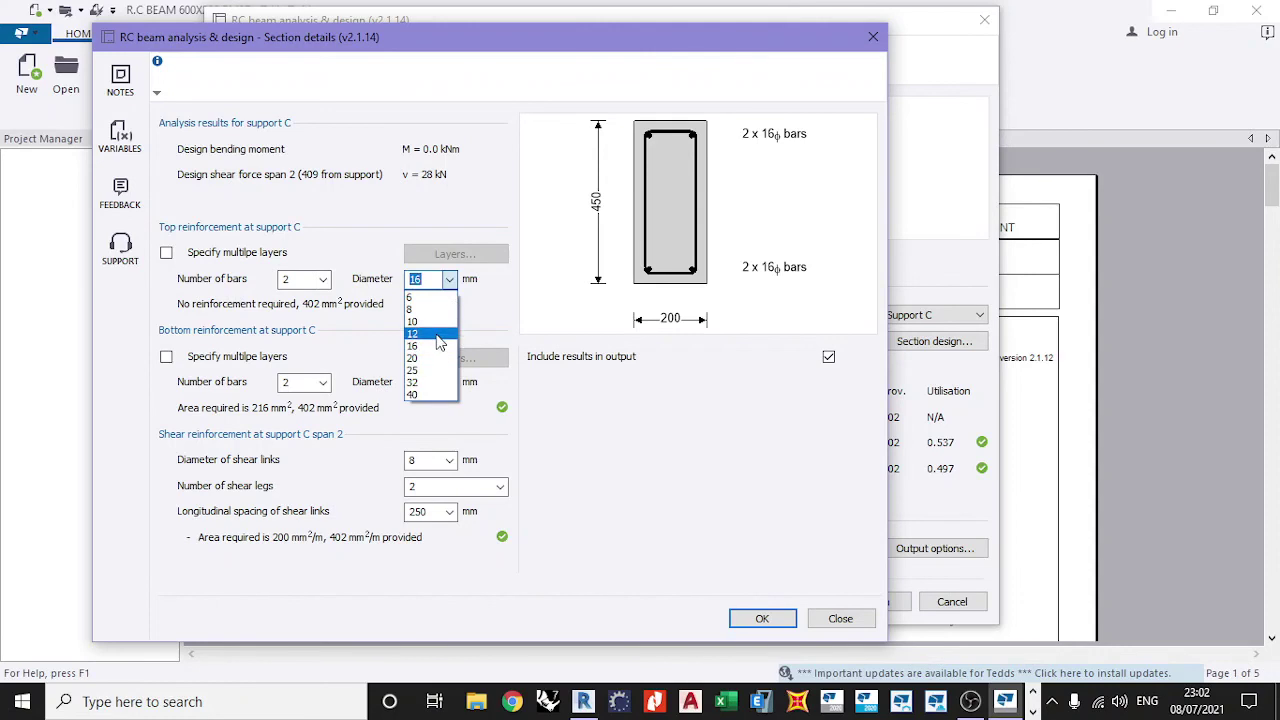
{"action": "left_click", "coordinate": [437, 341]}
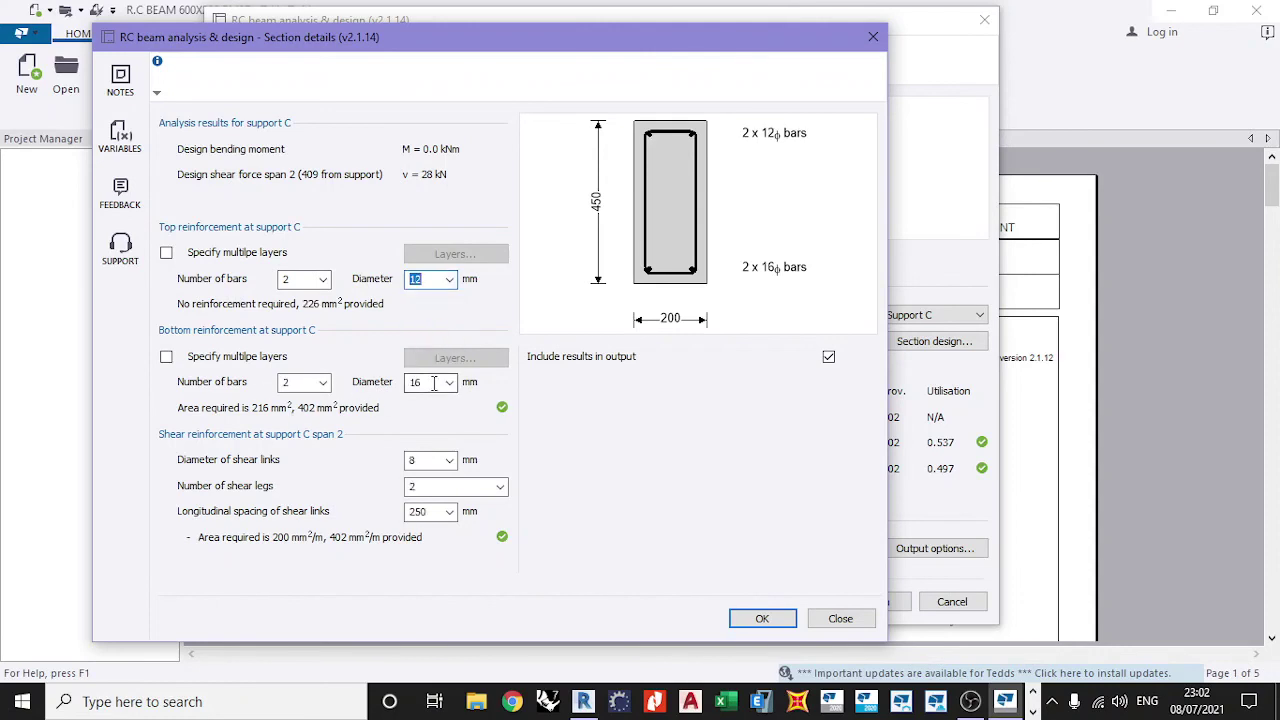
{"action": "left_click", "coordinate": [778, 624]}
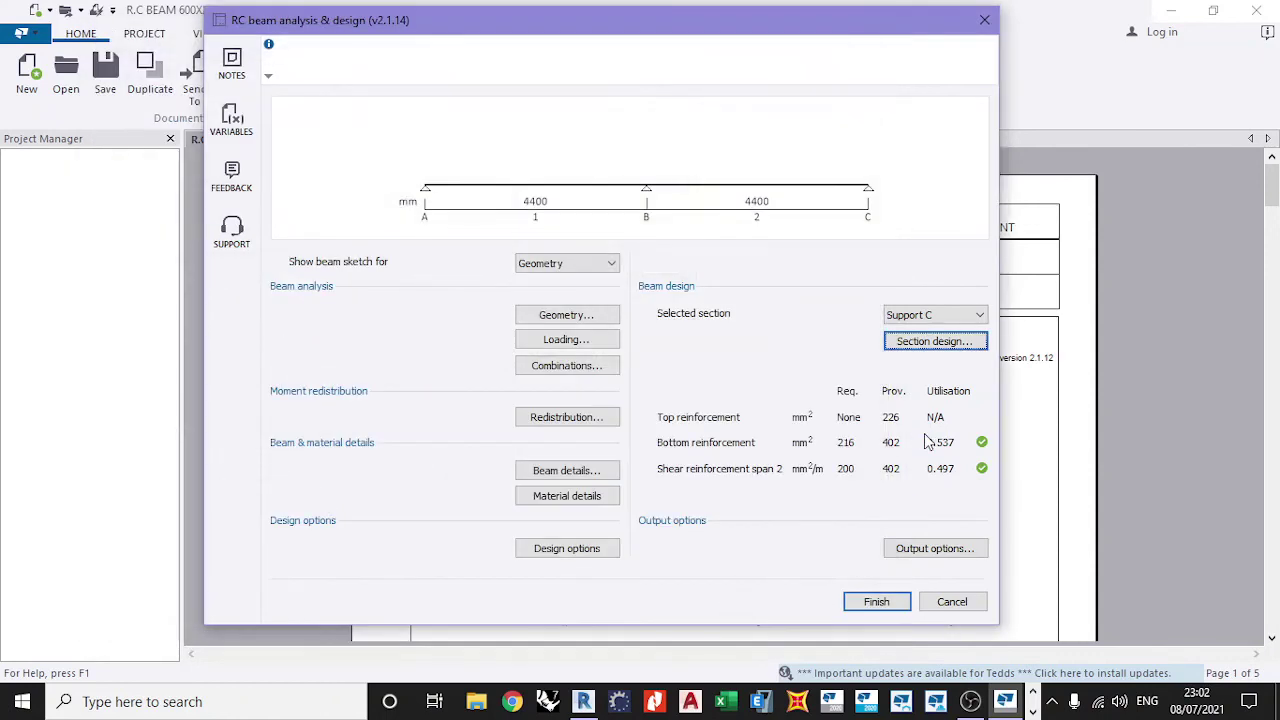
{"action": "left_click", "coordinate": [975, 316]}
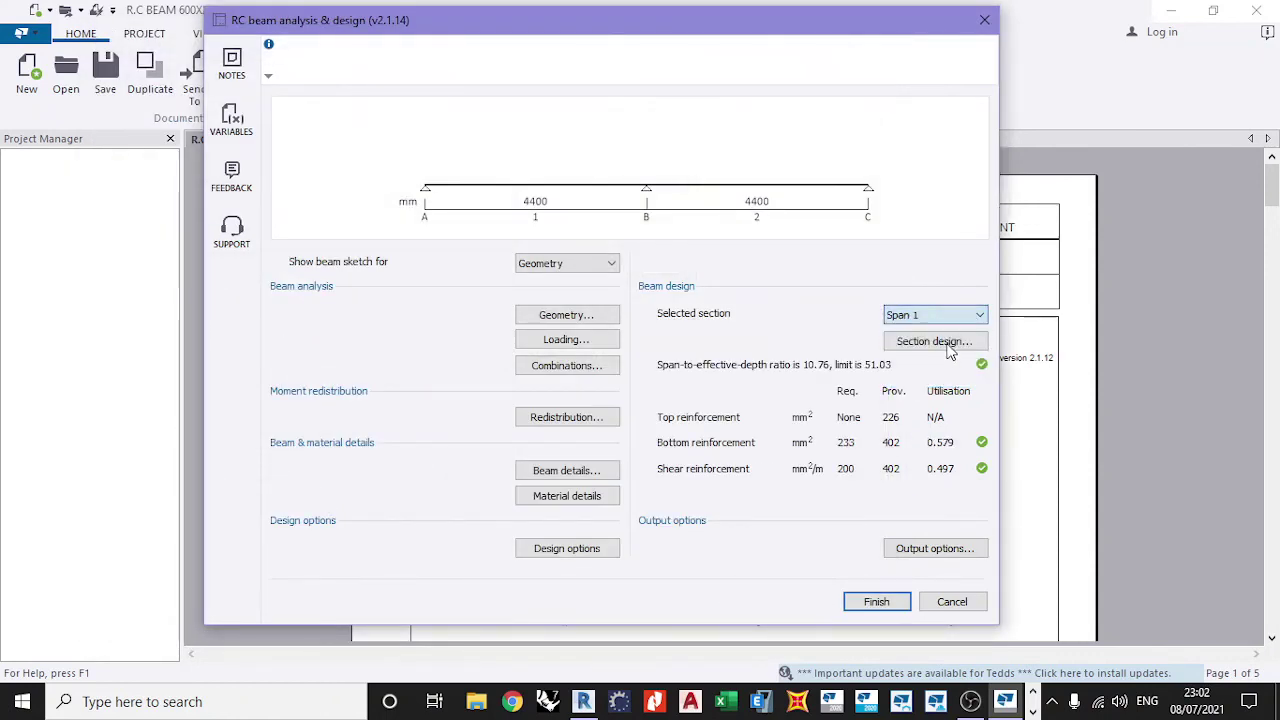
Open span 1's section details and select the top bar diameter showing 2 x 12 mm
{"action": "left_click", "coordinate": [948, 344]}
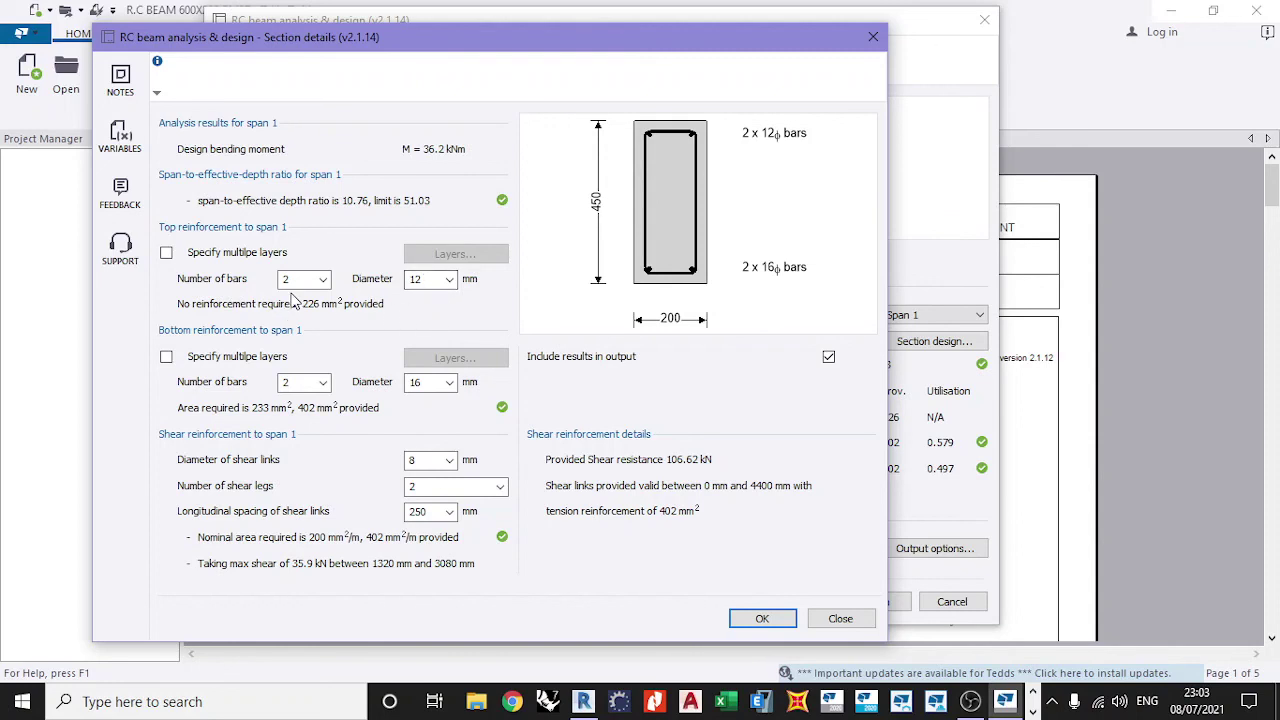
{"action": "double_click", "coordinate": [435, 284]}
{"action": "left_click", "coordinate": [1034, 712]}
In Calculator, multiply the provided area 226 by 500 to get 113000
{"action": "mouse_move", "coordinate": [482, 701]}
{"action": "left_click", "coordinate": [475, 595]}
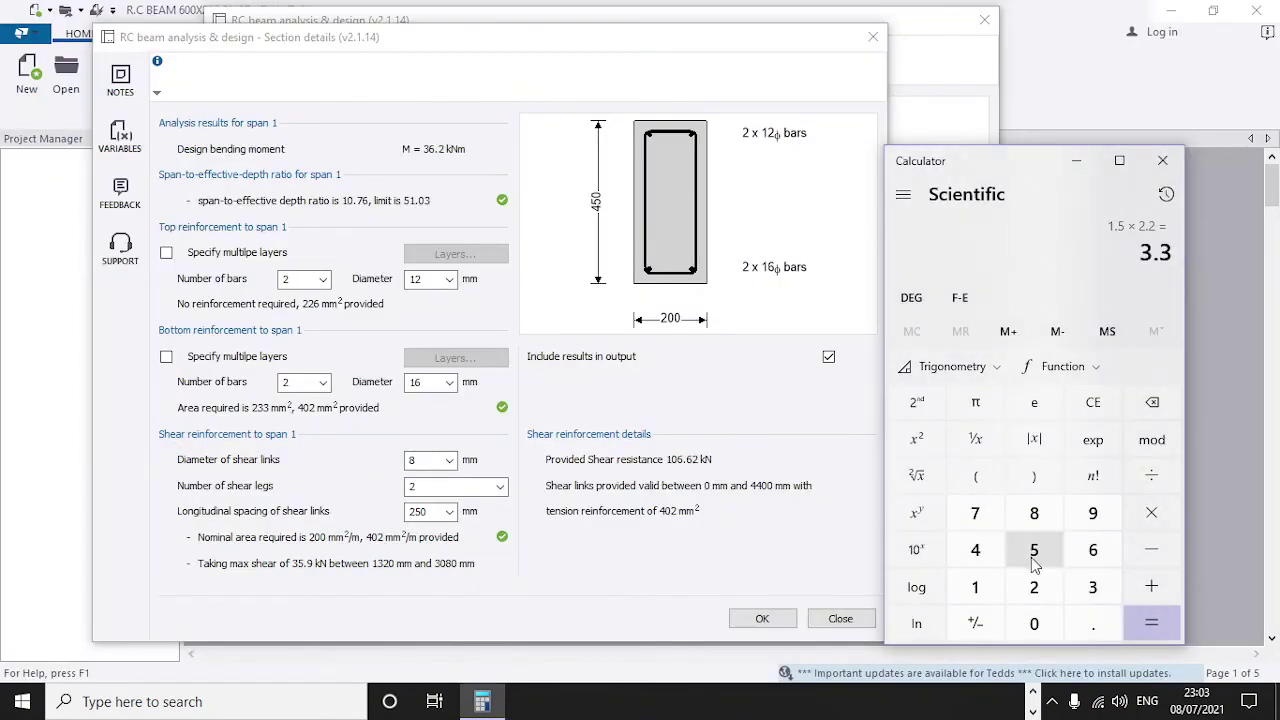
{"action": "left_click", "coordinate": [1044, 587]}
{"action": "left_click", "coordinate": [1040, 587]}
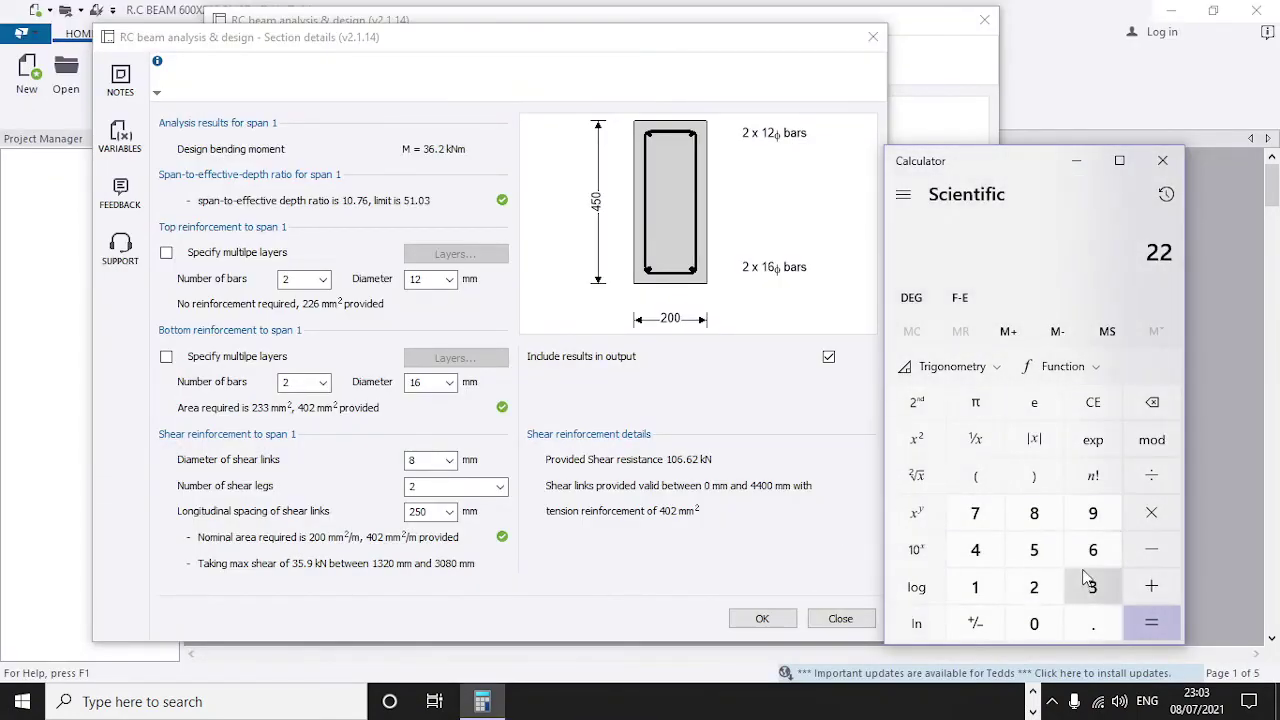
{"action": "left_click", "coordinate": [1093, 552]}
{"action": "left_click", "coordinate": [1173, 505]}
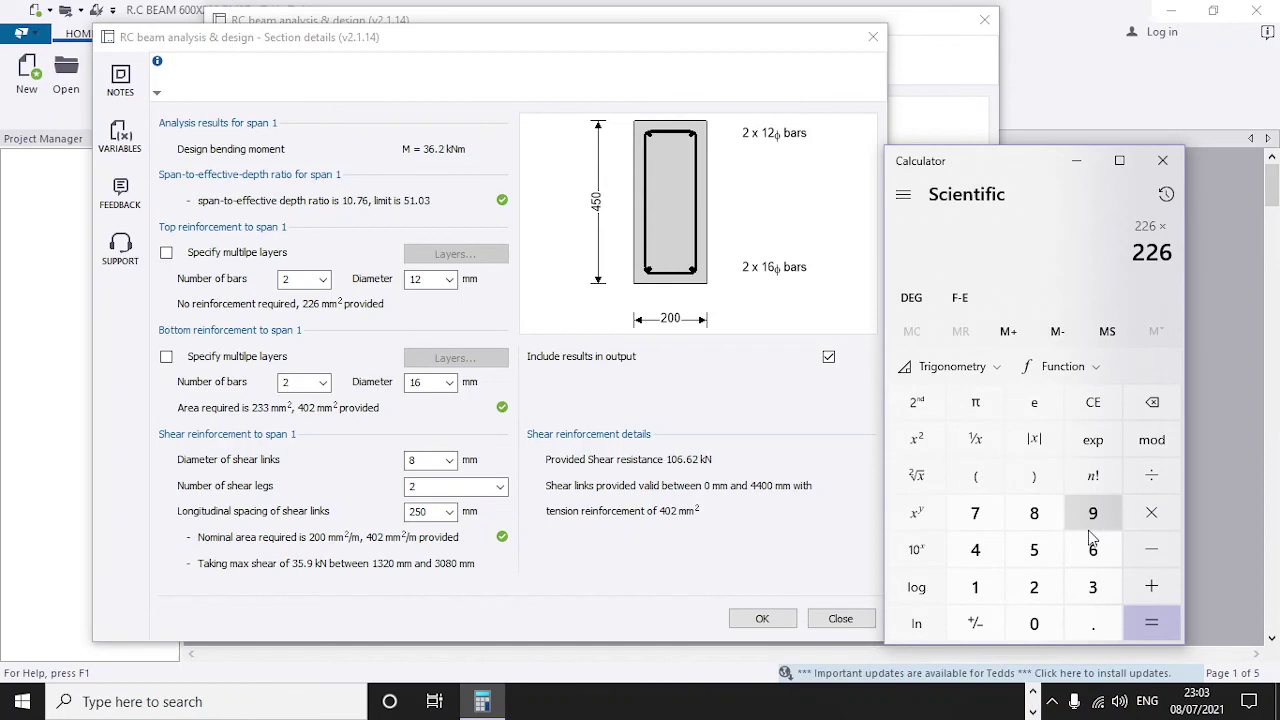
{"action": "left_click", "coordinate": [975, 550]}
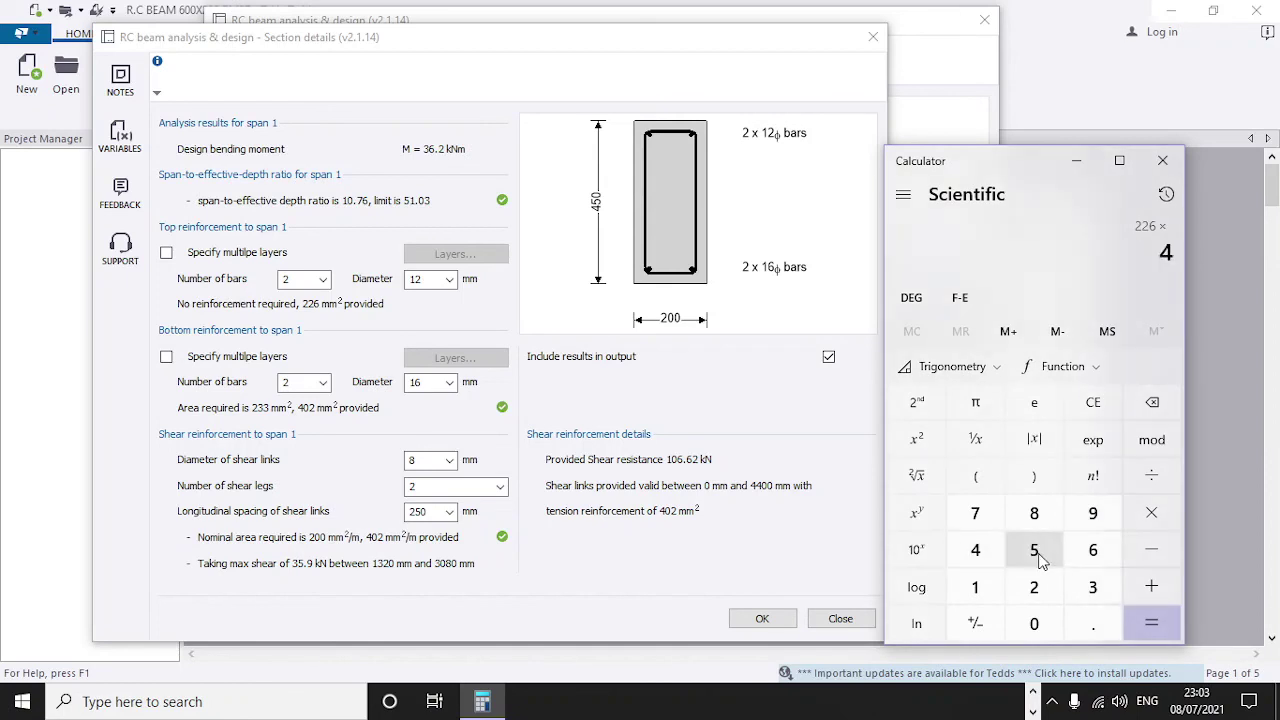
{"action": "left_click", "coordinate": [1152, 404]}
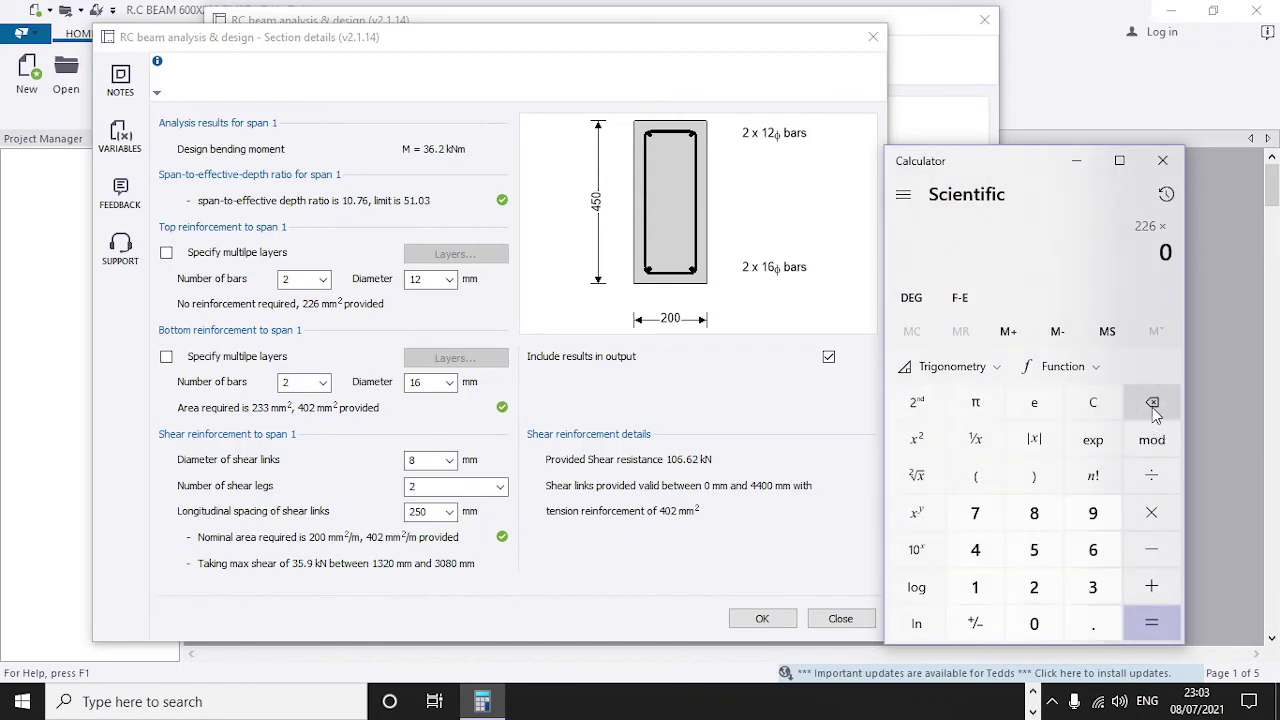
{"action": "left_click", "coordinate": [1052, 558]}
{"action": "left_click", "coordinate": [1043, 624]}
{"action": "left_click", "coordinate": [1043, 624]}
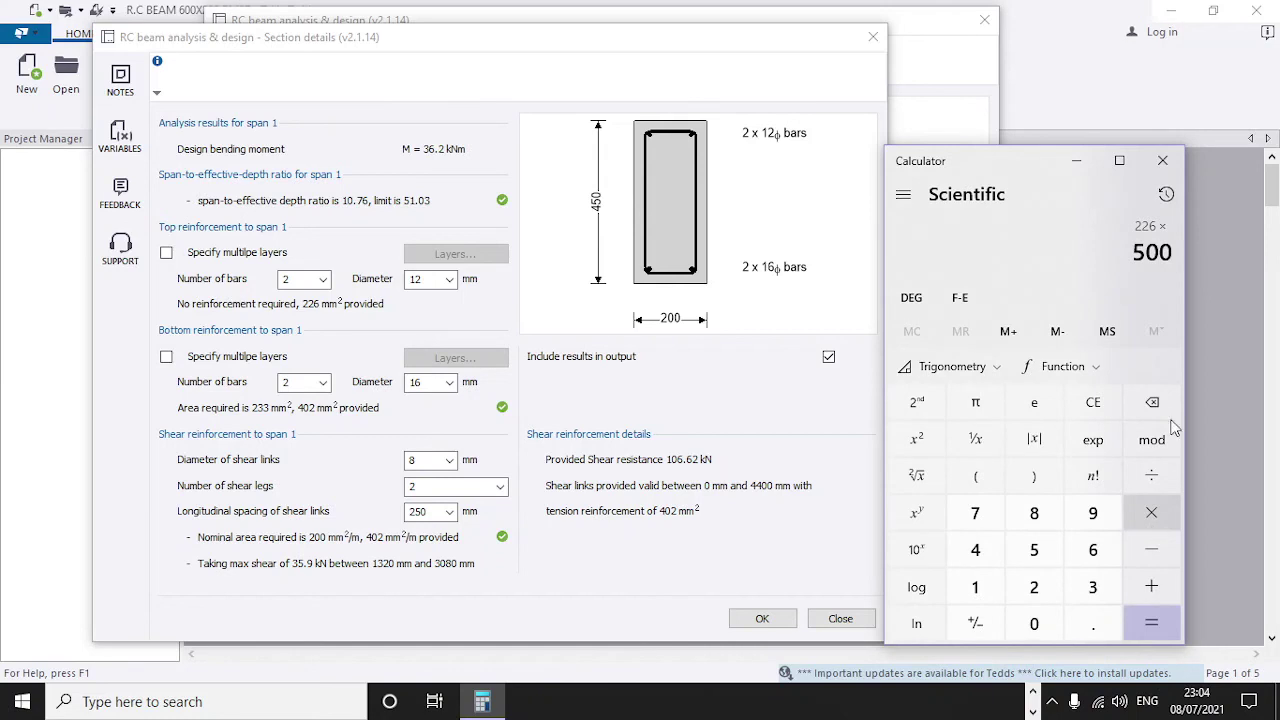
{"action": "left_click", "coordinate": [1155, 632]}
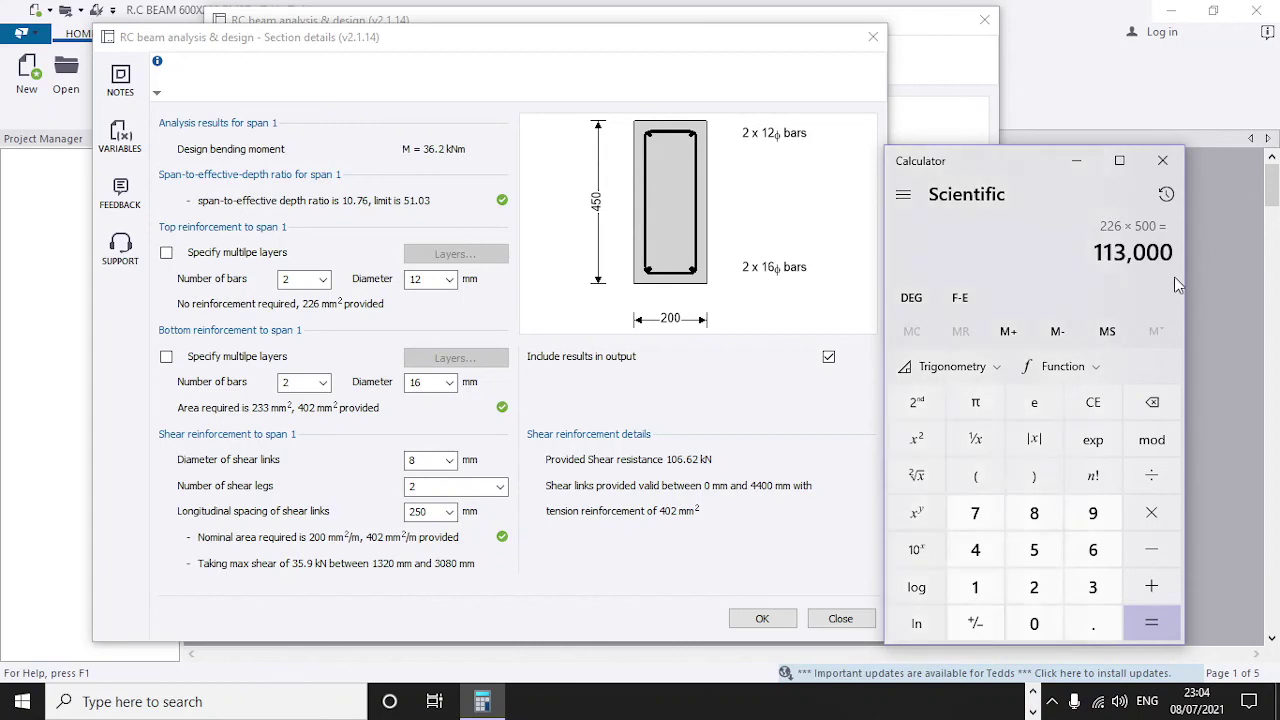
Divide 113000 by 1.15
{"action": "left_click", "coordinate": [1151, 480]}
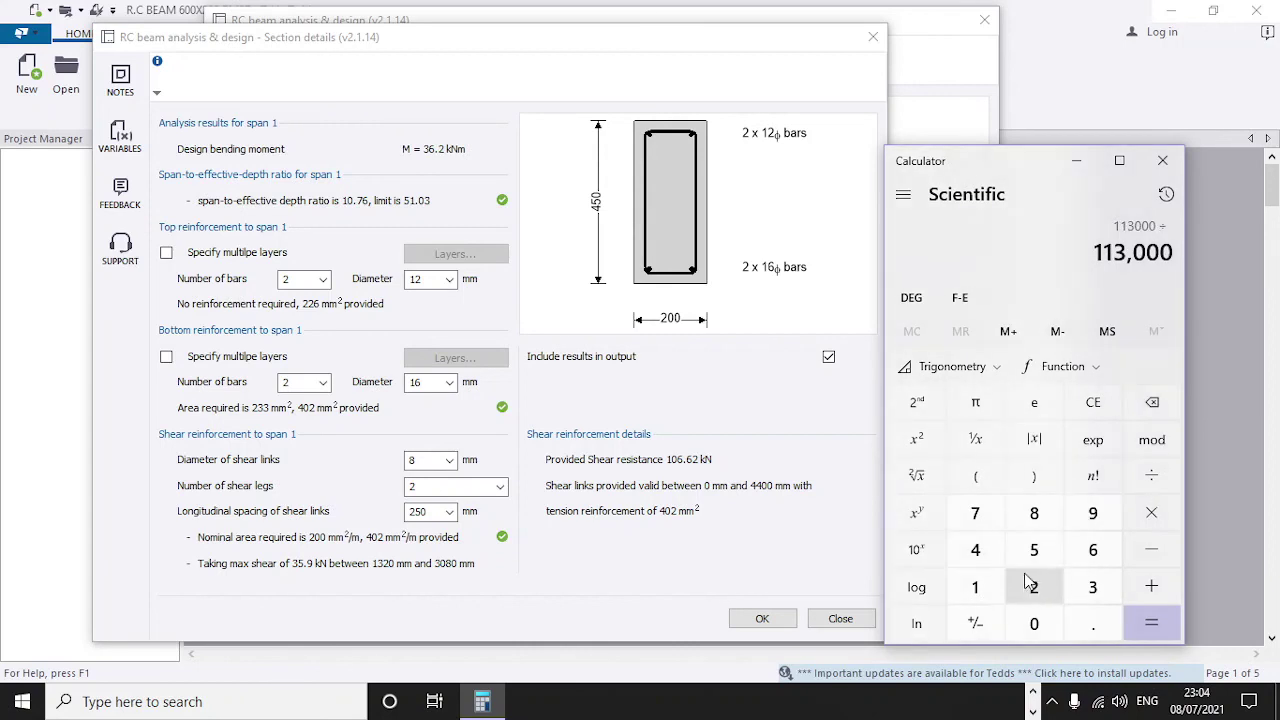
{"action": "left_click", "coordinate": [988, 592]}
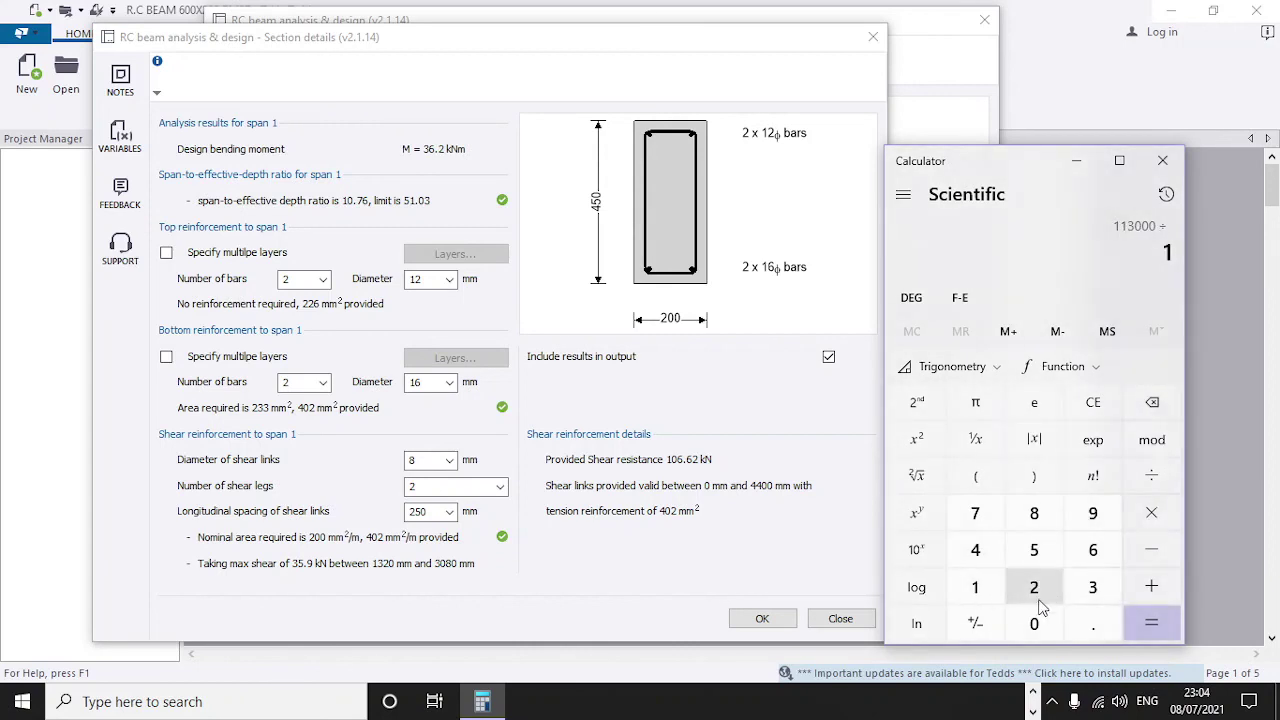
{"action": "left_click", "coordinate": [1090, 614]}
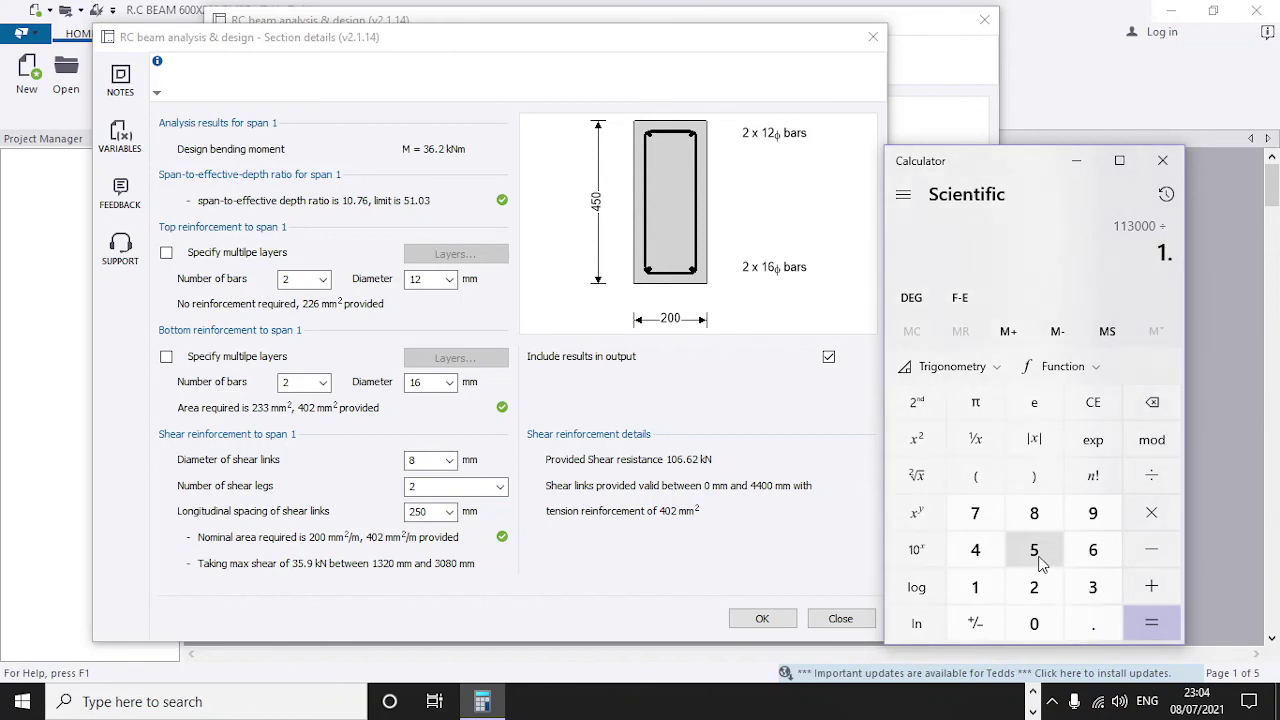
{"action": "left_click", "coordinate": [978, 587]}
{"action": "left_click", "coordinate": [1036, 555]}
{"action": "left_click", "coordinate": [1156, 626]}
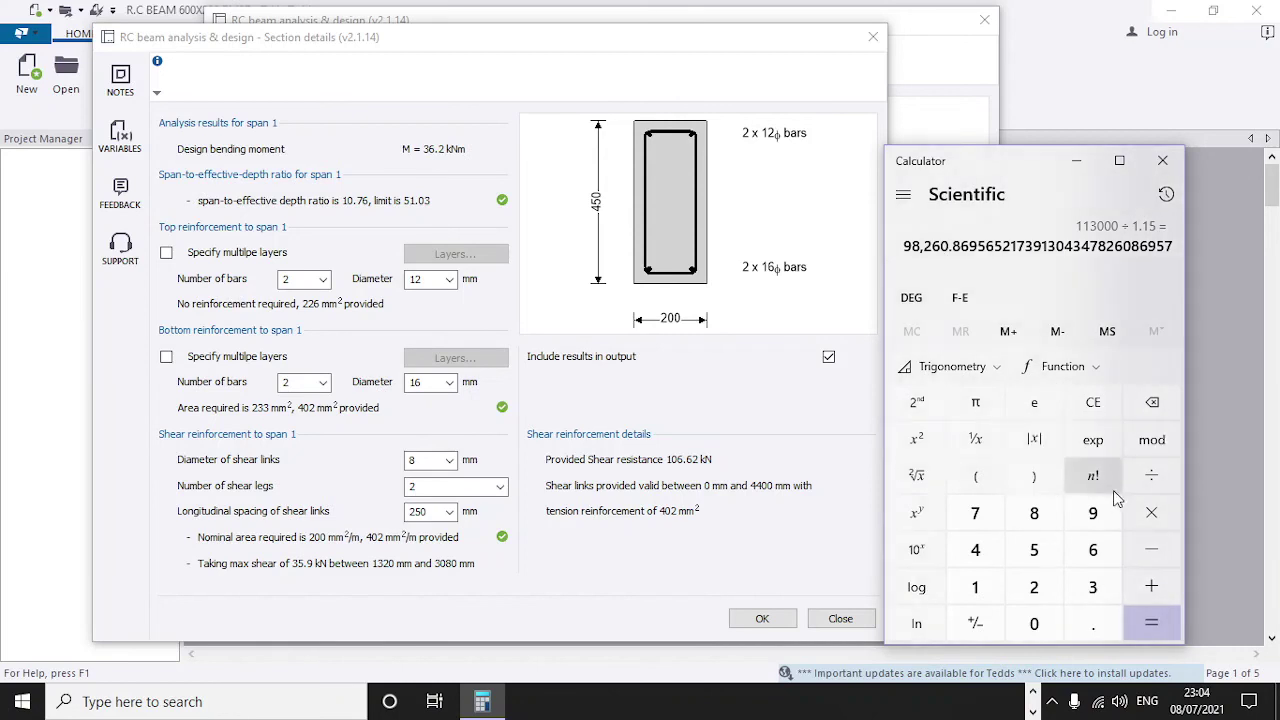
Divide that result by 1000 to get about 98.26, then minimize Calculator
{"action": "left_click", "coordinate": [1151, 475]}
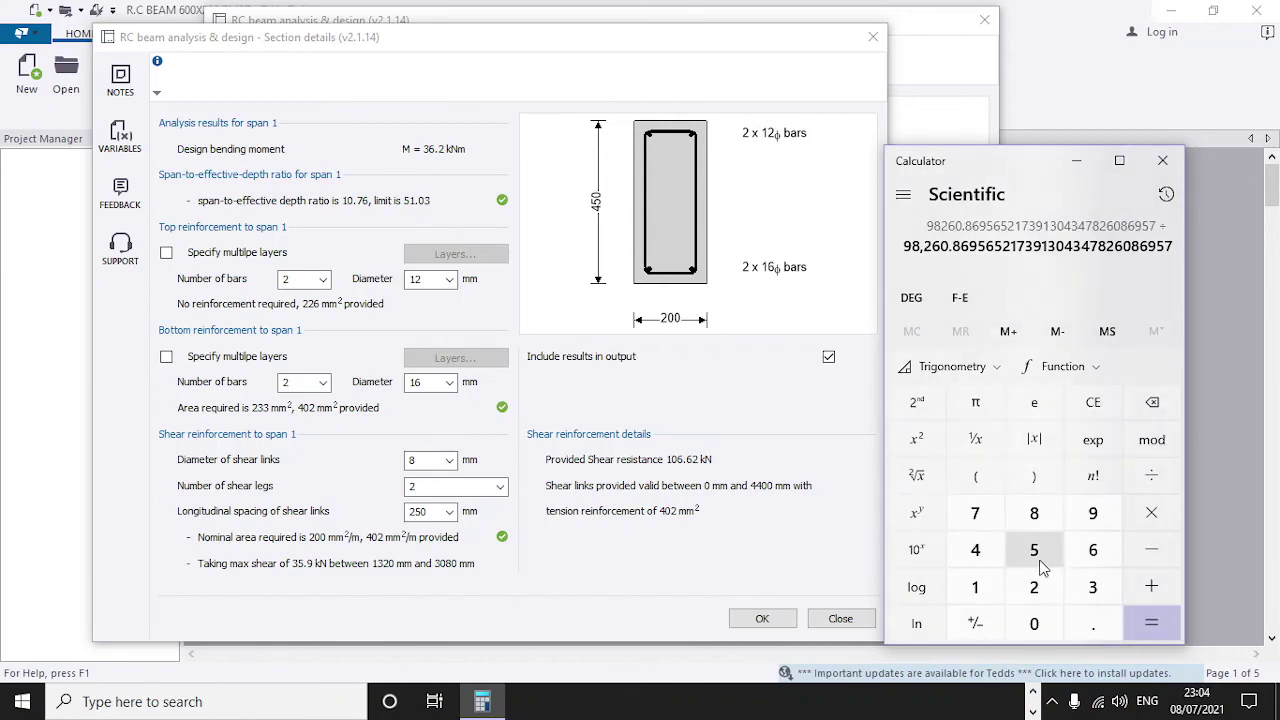
{"action": "left_click", "coordinate": [983, 600]}
{"action": "left_click", "coordinate": [1034, 623]}
{"action": "left_click", "coordinate": [1034, 623]}
{"action": "left_click", "coordinate": [1034, 623]}
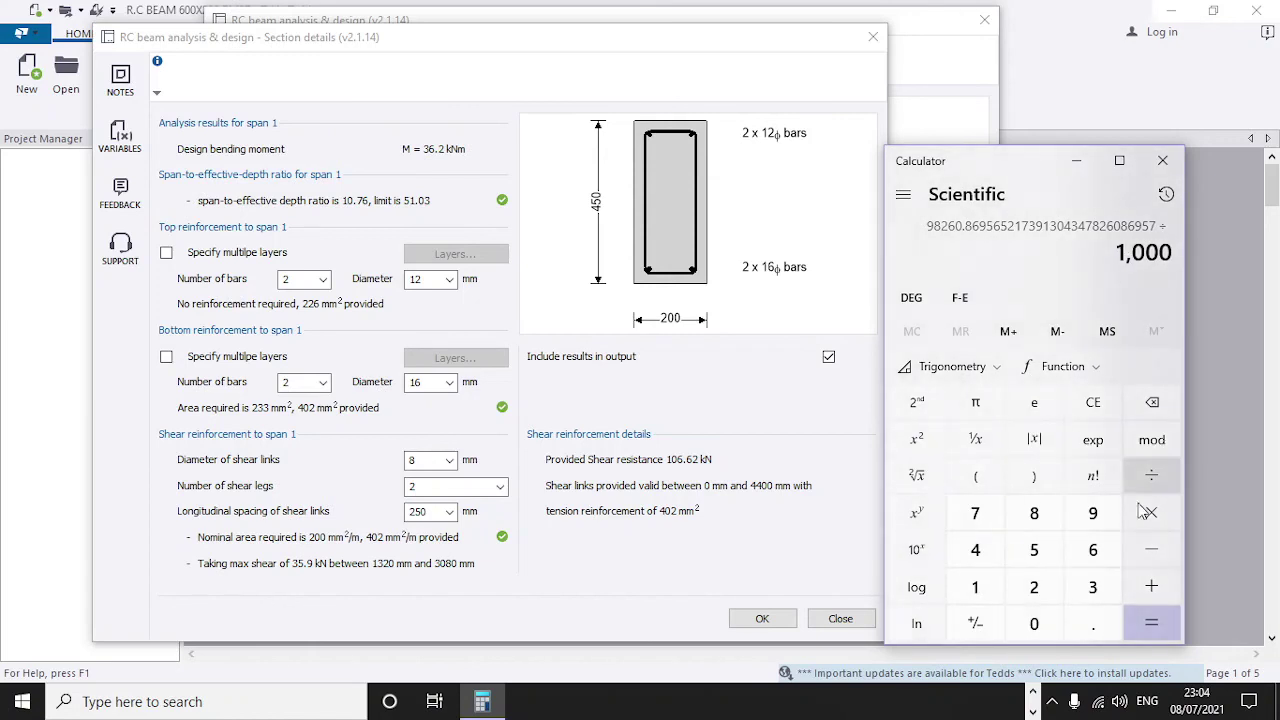
{"action": "left_click", "coordinate": [1151, 623]}
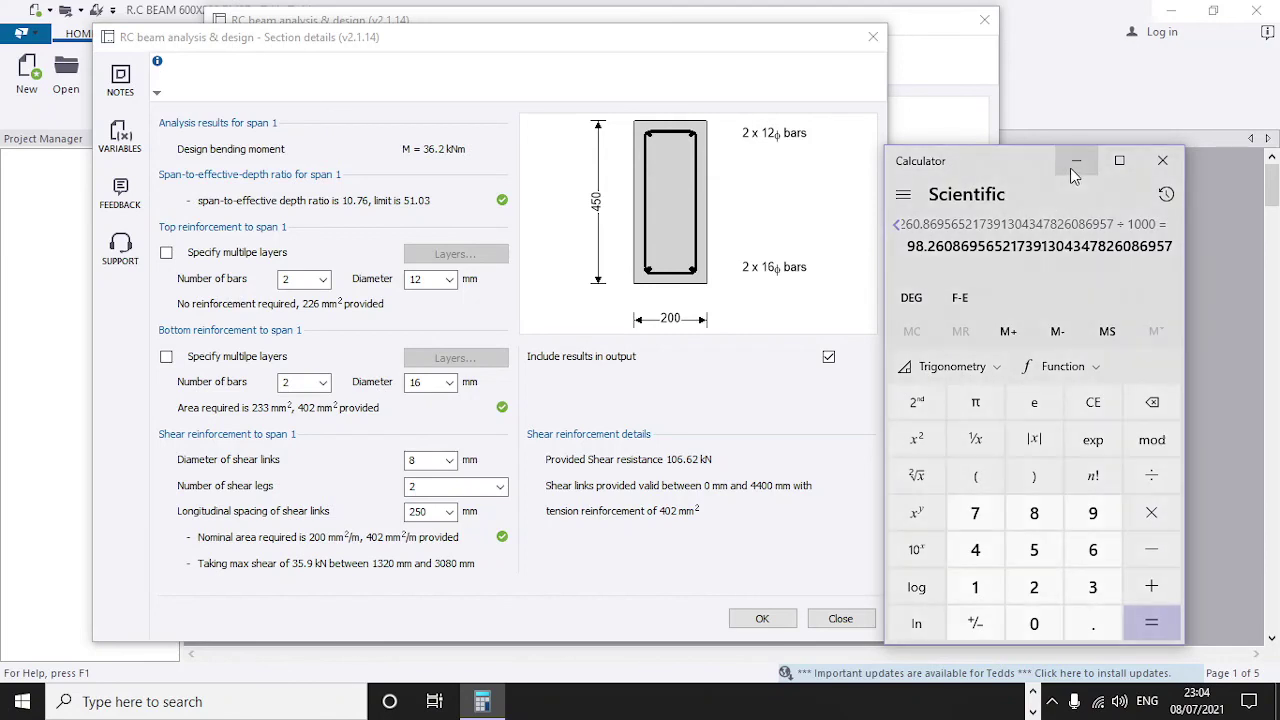
{"action": "left_click", "coordinate": [1075, 161]}
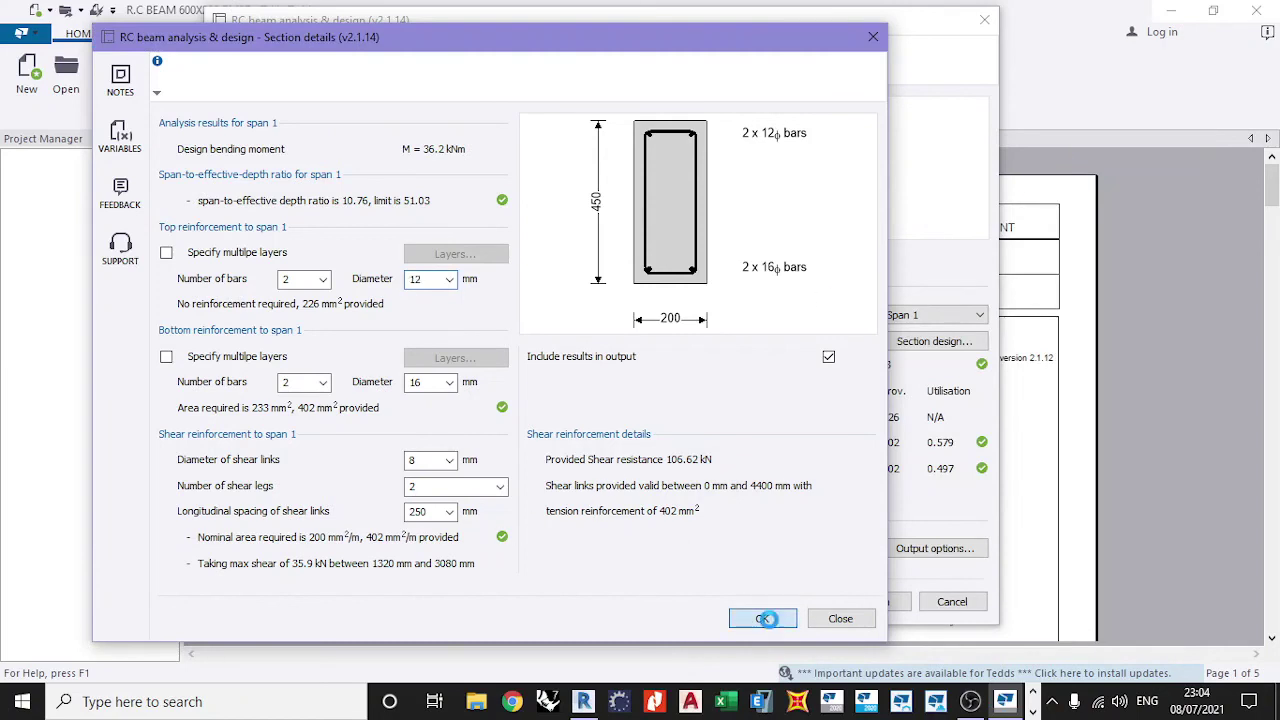
Accept span 1's section, finish the RC beam design, and review the 9-page report's PASS checks
{"action": "left_click", "coordinate": [763, 620]}
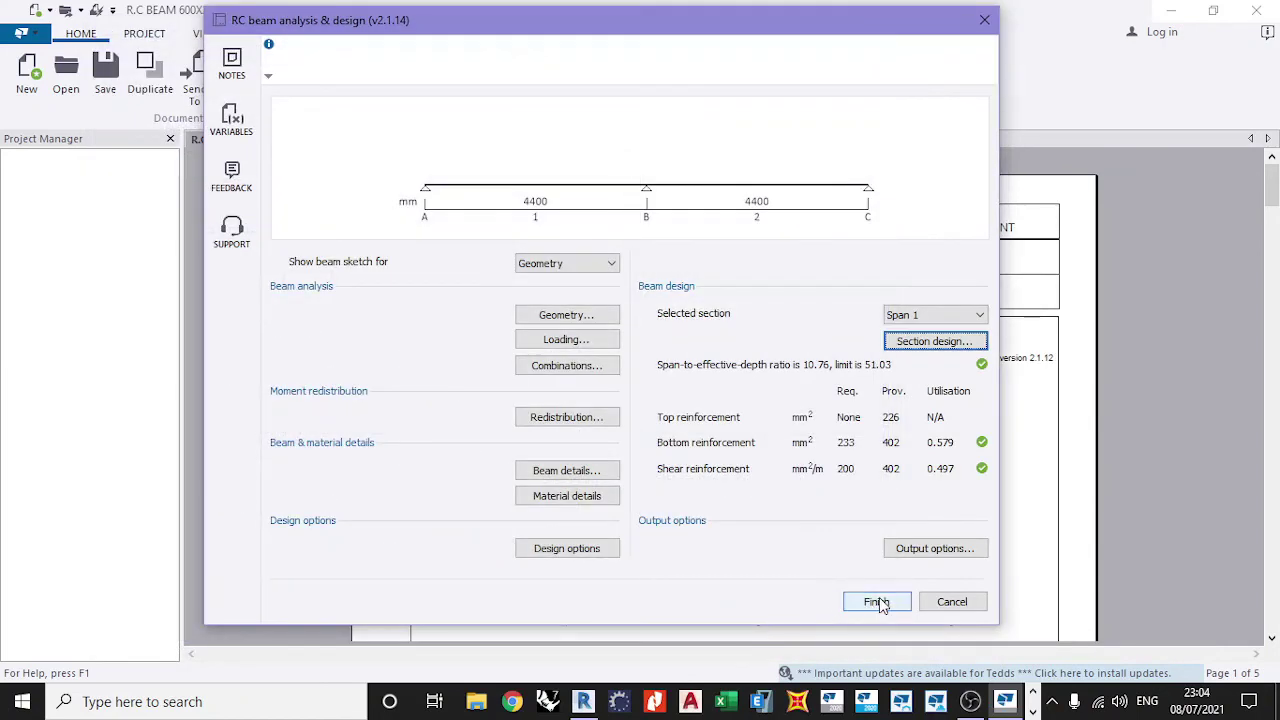
{"action": "left_click", "coordinate": [876, 603]}
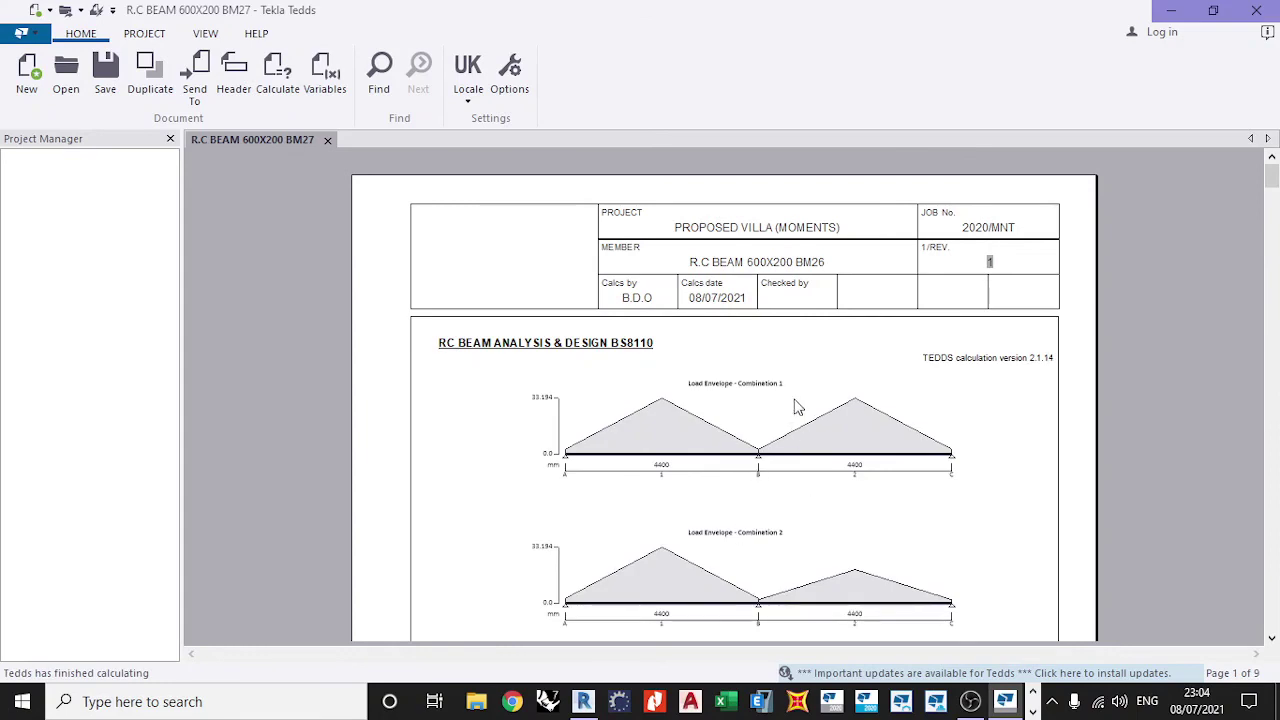
{"action": "scroll", "coordinate": [795, 404], "scroll_direction": "down", "scroll_amount": 15}
{"action": "scroll", "coordinate": [795, 404], "scroll_direction": "down", "scroll_amount": 3}
{"action": "scroll", "coordinate": [795, 405], "scroll_direction": "up", "scroll_amount": 10}
{"action": "scroll", "coordinate": [790, 335], "scroll_direction": "up", "scroll_amount": 5}
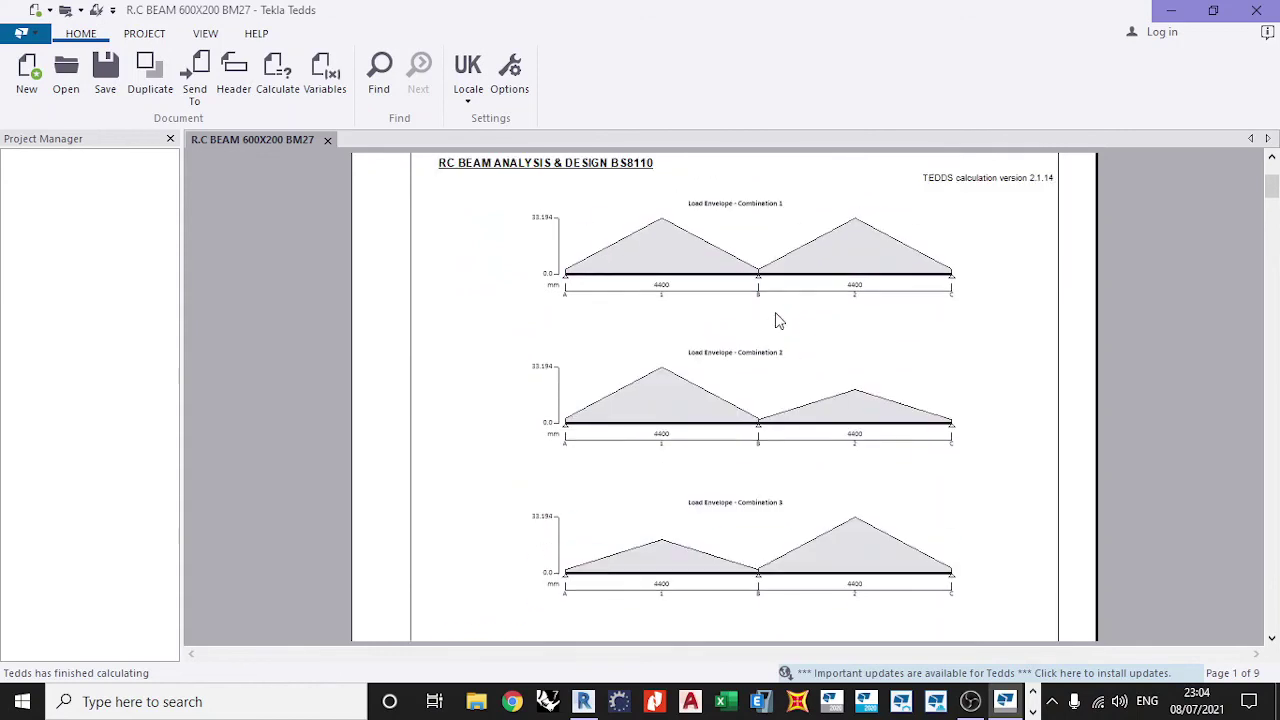
{"action": "scroll", "coordinate": [786, 358], "scroll_direction": "down", "scroll_amount": 12}
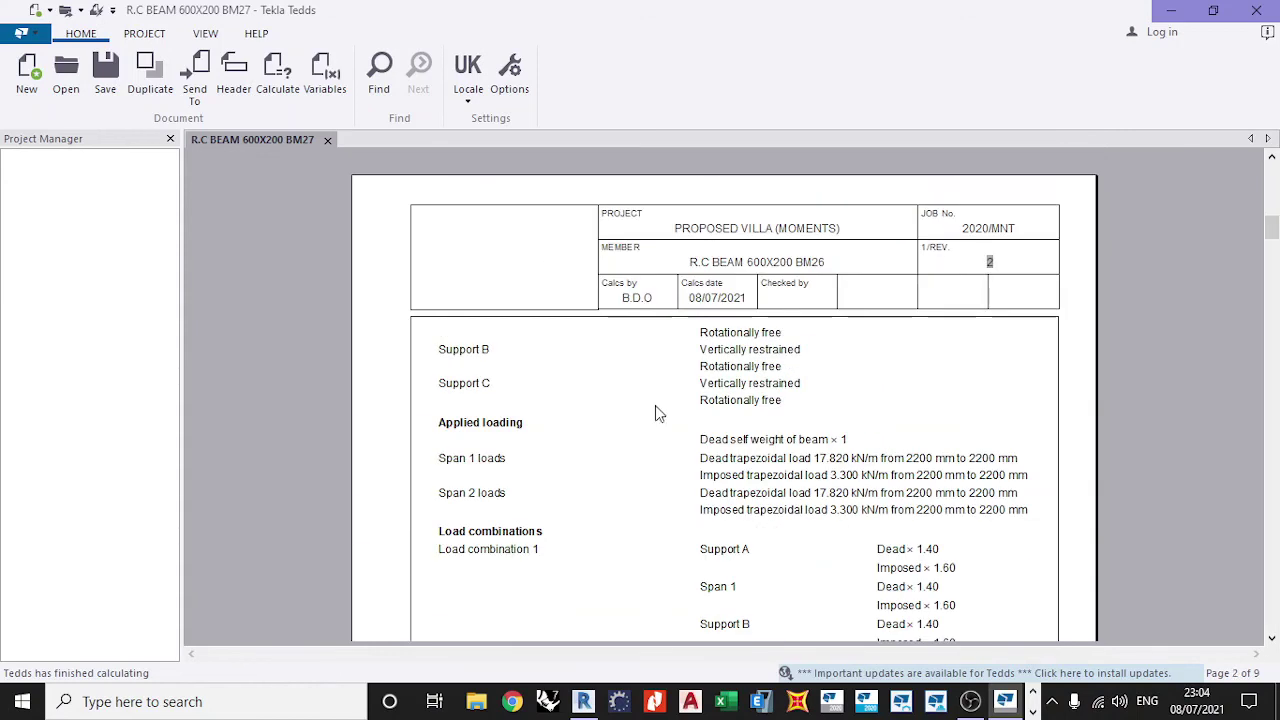
{"action": "scroll", "coordinate": [760, 400], "scroll_direction": "down", "scroll_amount": 10}
{"action": "scroll", "coordinate": [786, 385], "scroll_direction": "down", "scroll_amount": 10}
{"action": "scroll", "coordinate": [758, 400], "scroll_direction": "up", "scroll_amount": 3}
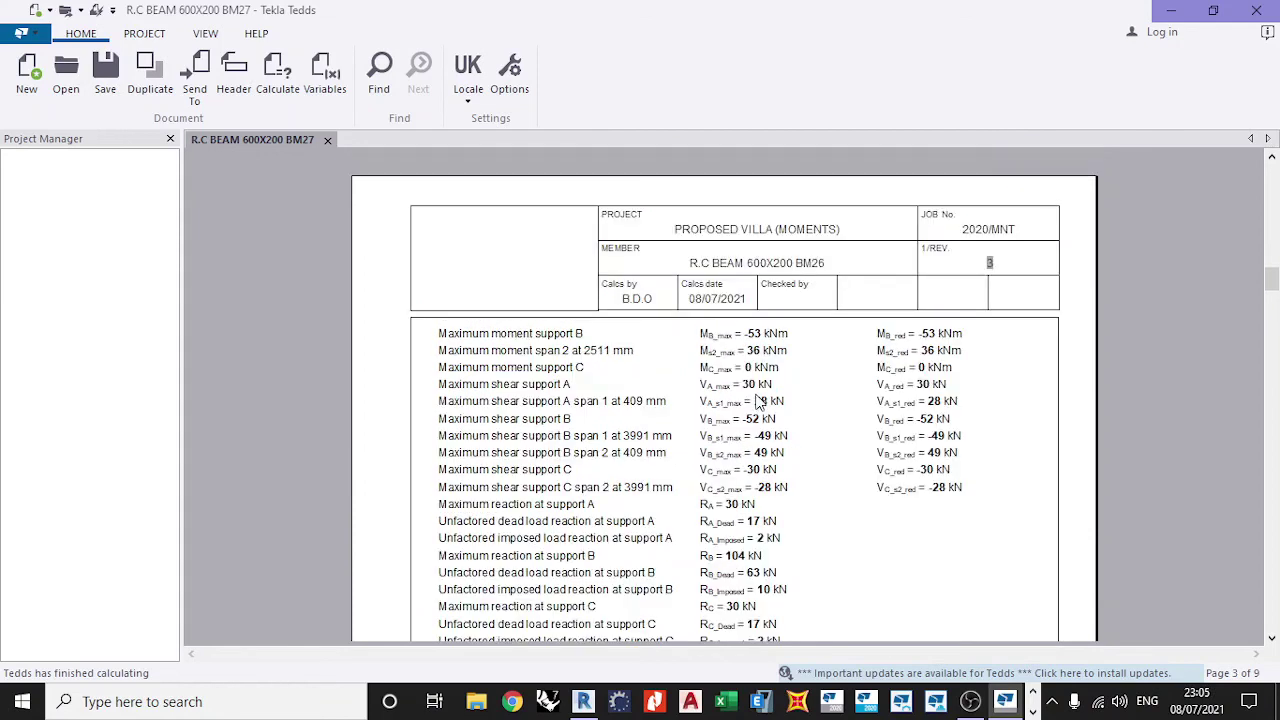
{"action": "scroll", "coordinate": [784, 395], "scroll_direction": "down", "scroll_amount": 6}
{"action": "scroll", "coordinate": [785, 400], "scroll_direction": "down", "scroll_amount": 6}
{"action": "scroll", "coordinate": [785, 400], "scroll_direction": "up", "scroll_amount": 3}
{"action": "scroll", "coordinate": [785, 400], "scroll_direction": "down", "scroll_amount": 3}
{"action": "scroll", "coordinate": [785, 400], "scroll_direction": "down", "scroll_amount": 3}
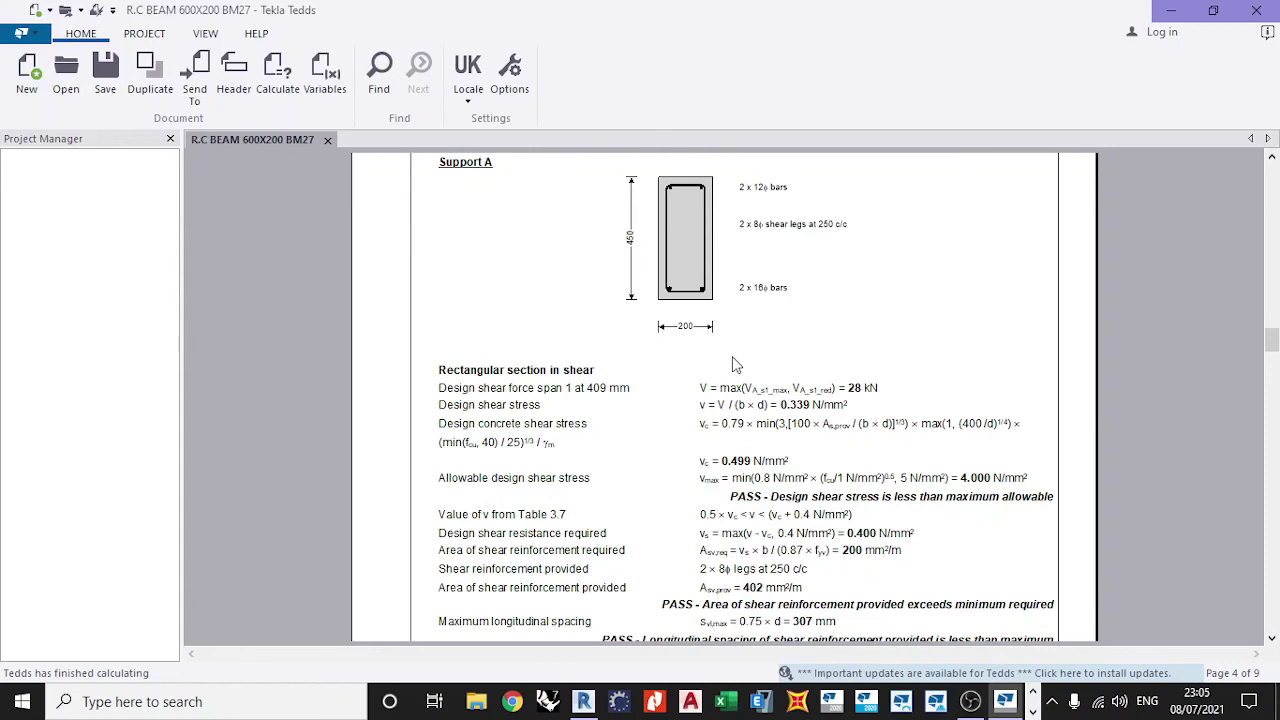
{"action": "scroll", "coordinate": [735, 363], "scroll_direction": "down", "scroll_amount": 3}
{"action": "scroll", "coordinate": [735, 363], "scroll_direction": "down", "scroll_amount": 15}
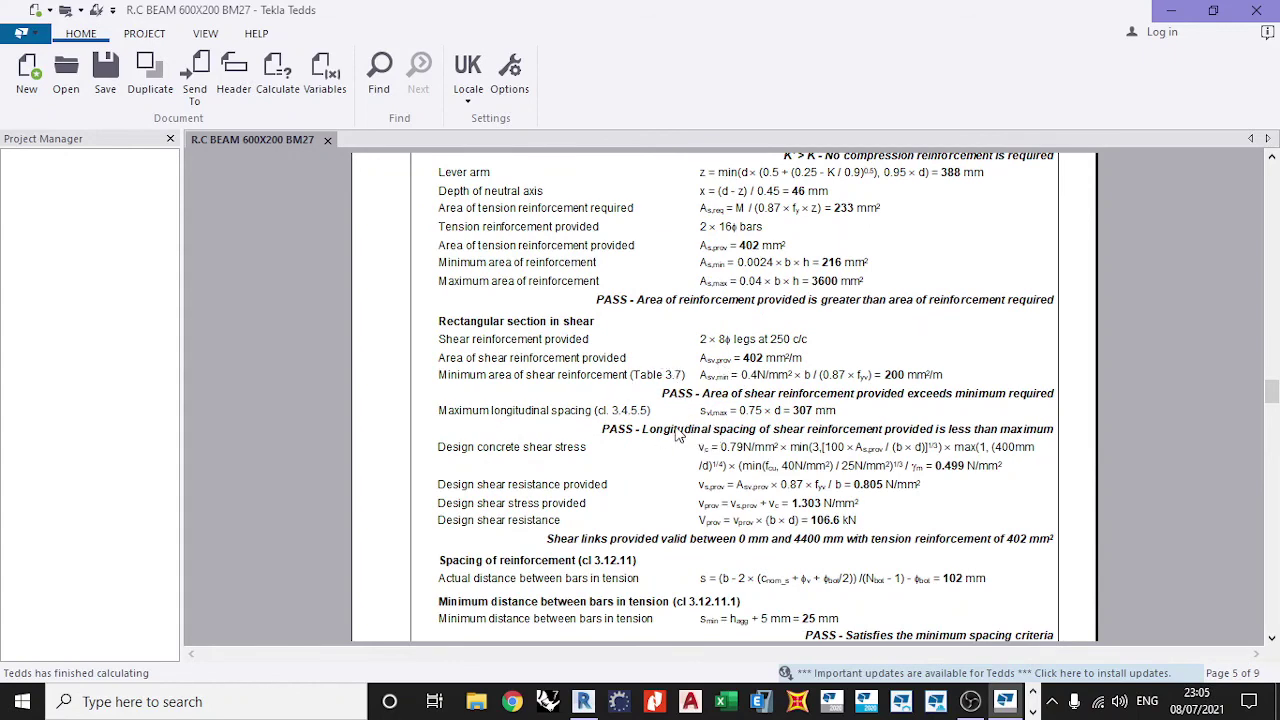
{"action": "scroll", "coordinate": [686, 482], "scroll_direction": "down", "scroll_amount": 6}
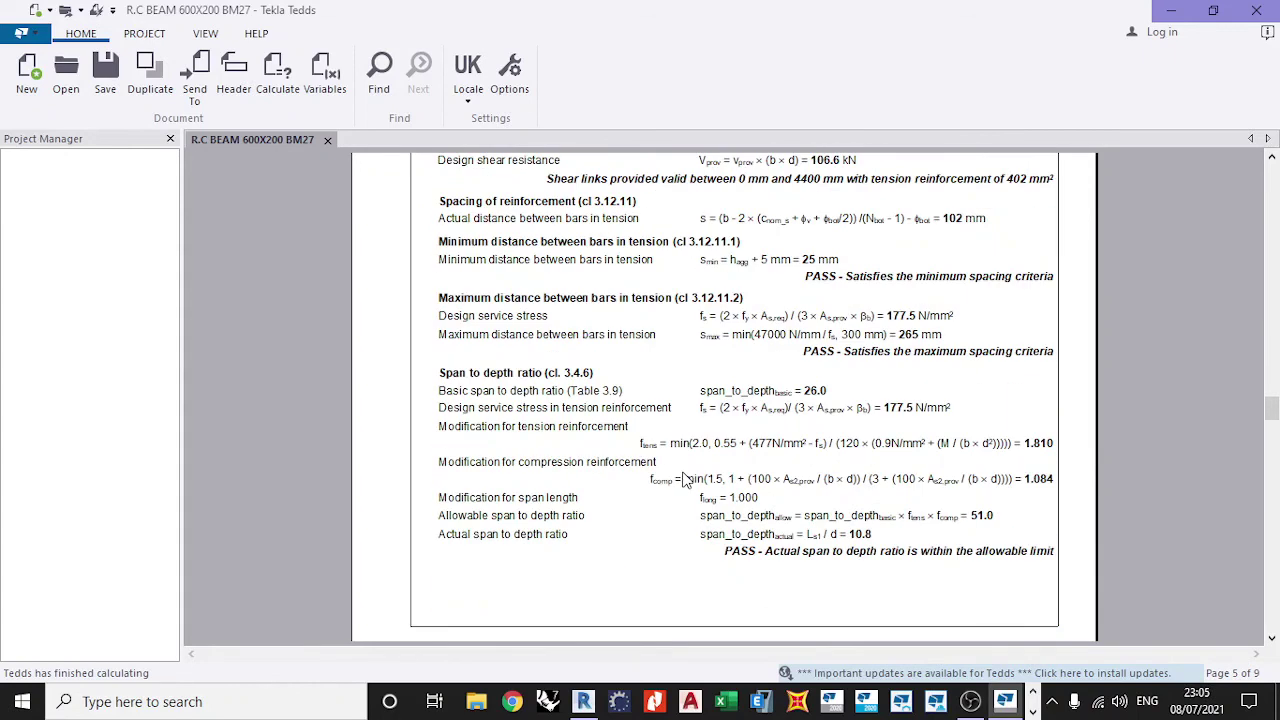
{"action": "scroll", "coordinate": [686, 478], "scroll_direction": "down", "scroll_amount": 3}
{"action": "scroll", "coordinate": [686, 478], "scroll_direction": "up", "scroll_amount": 3}
{"action": "scroll", "coordinate": [951, 563], "scroll_direction": "down", "scroll_amount": 8}
{"action": "scroll", "coordinate": [716, 484], "scroll_direction": "down", "scroll_amount": 20}
{"action": "scroll", "coordinate": [716, 484], "scroll_direction": "down", "scroll_amount": 20}
{"action": "scroll", "coordinate": [716, 484], "scroll_direction": "down", "scroll_amount": 15}
{"action": "scroll", "coordinate": [716, 484], "scroll_direction": "up", "scroll_amount": 20}
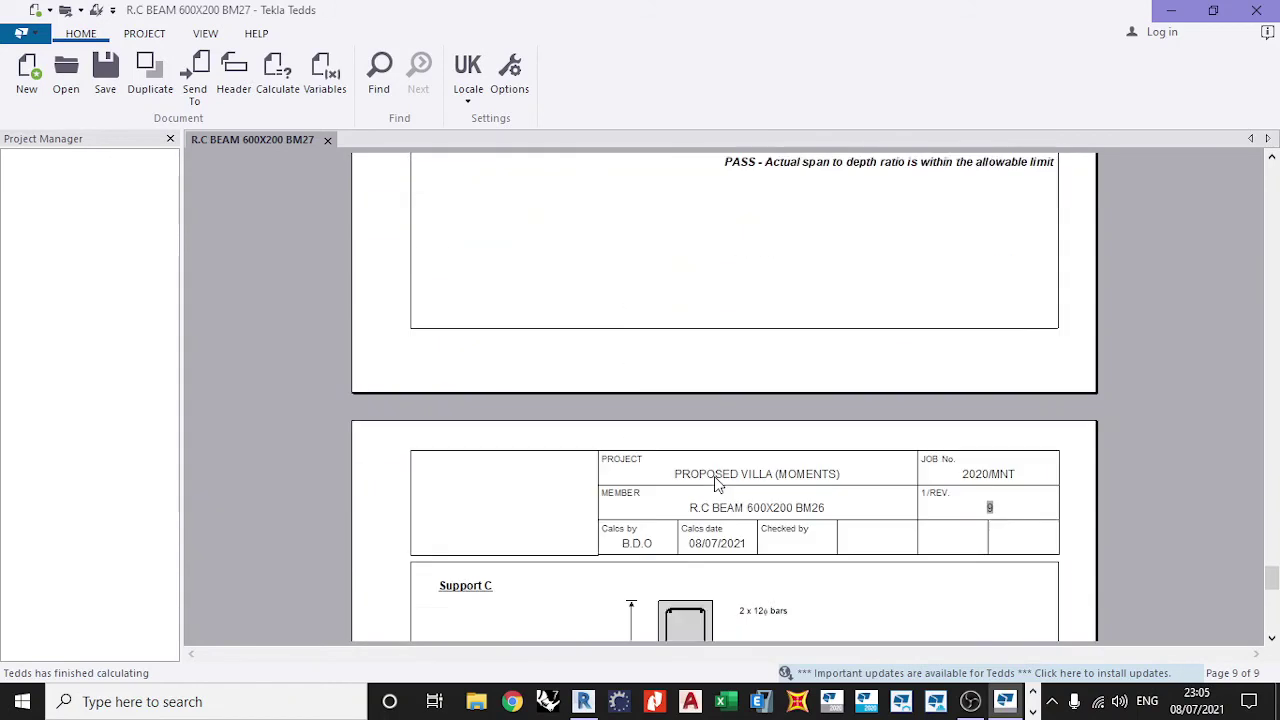
{"action": "scroll", "coordinate": [716, 484], "scroll_direction": "up", "scroll_amount": 20}
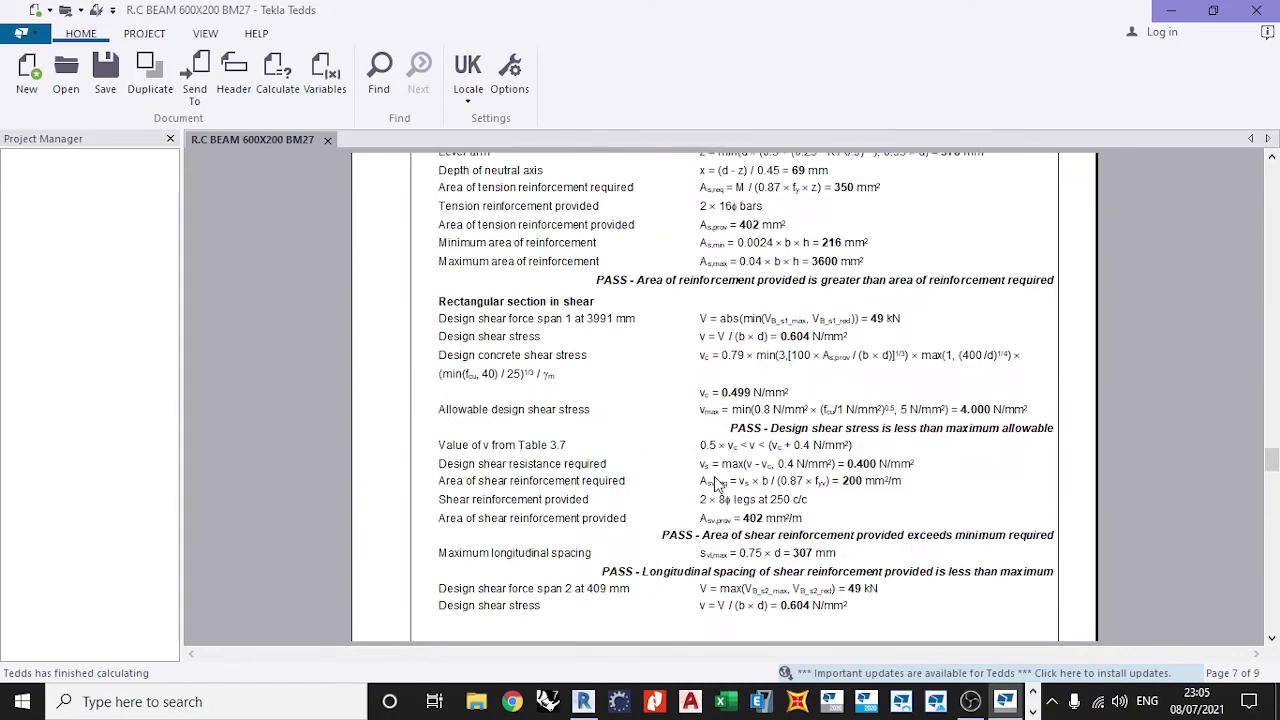
{"action": "scroll", "coordinate": [716, 484], "scroll_direction": "up", "scroll_amount": 20}
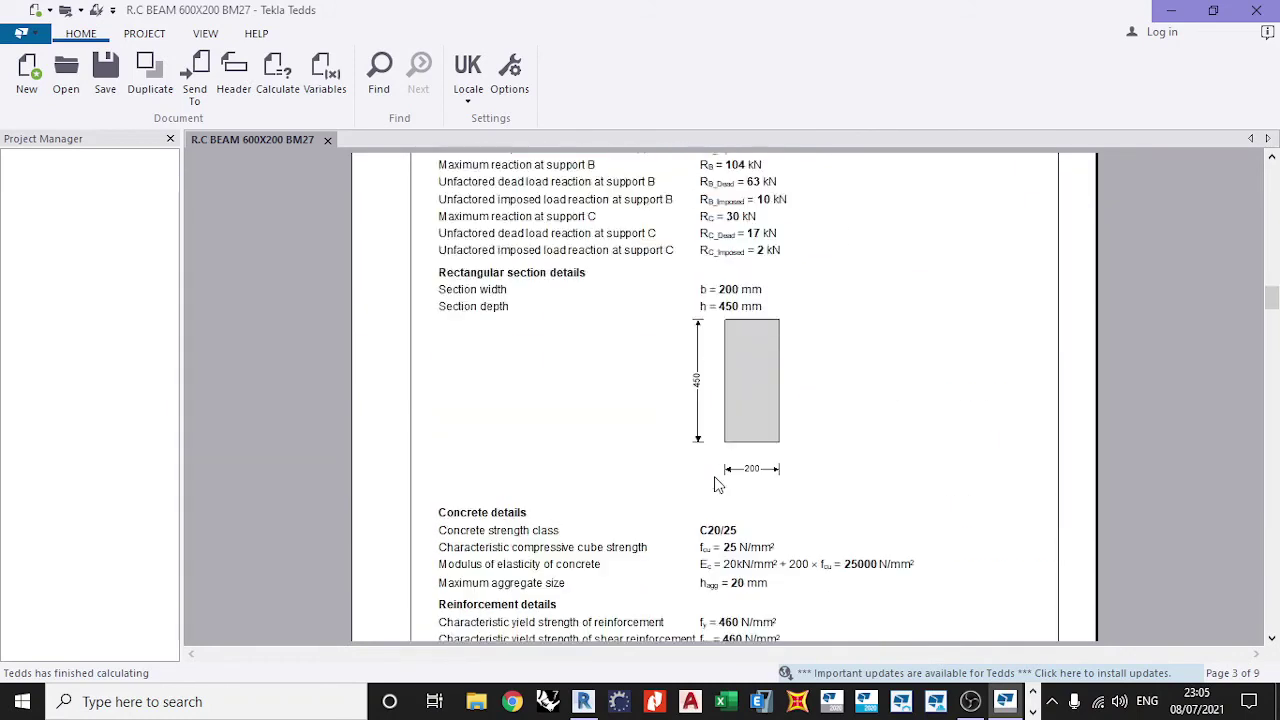
{"action": "scroll", "coordinate": [716, 484], "scroll_direction": "up", "scroll_amount": 5}
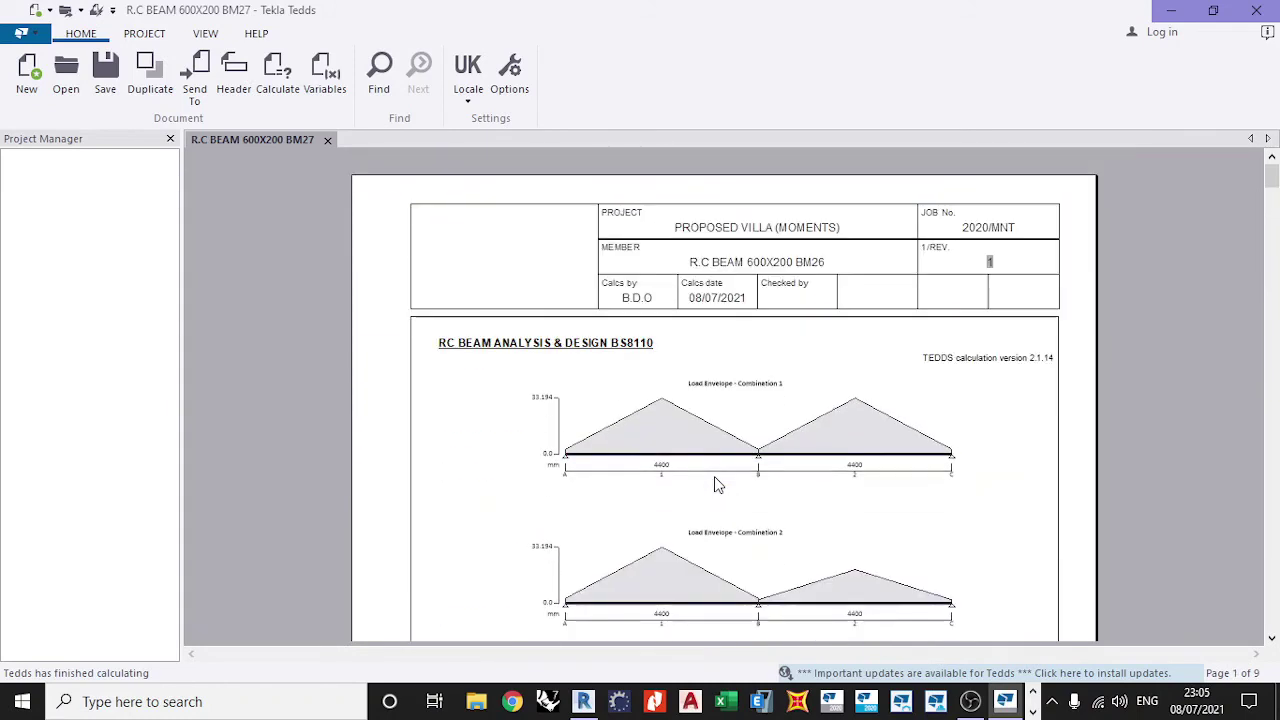